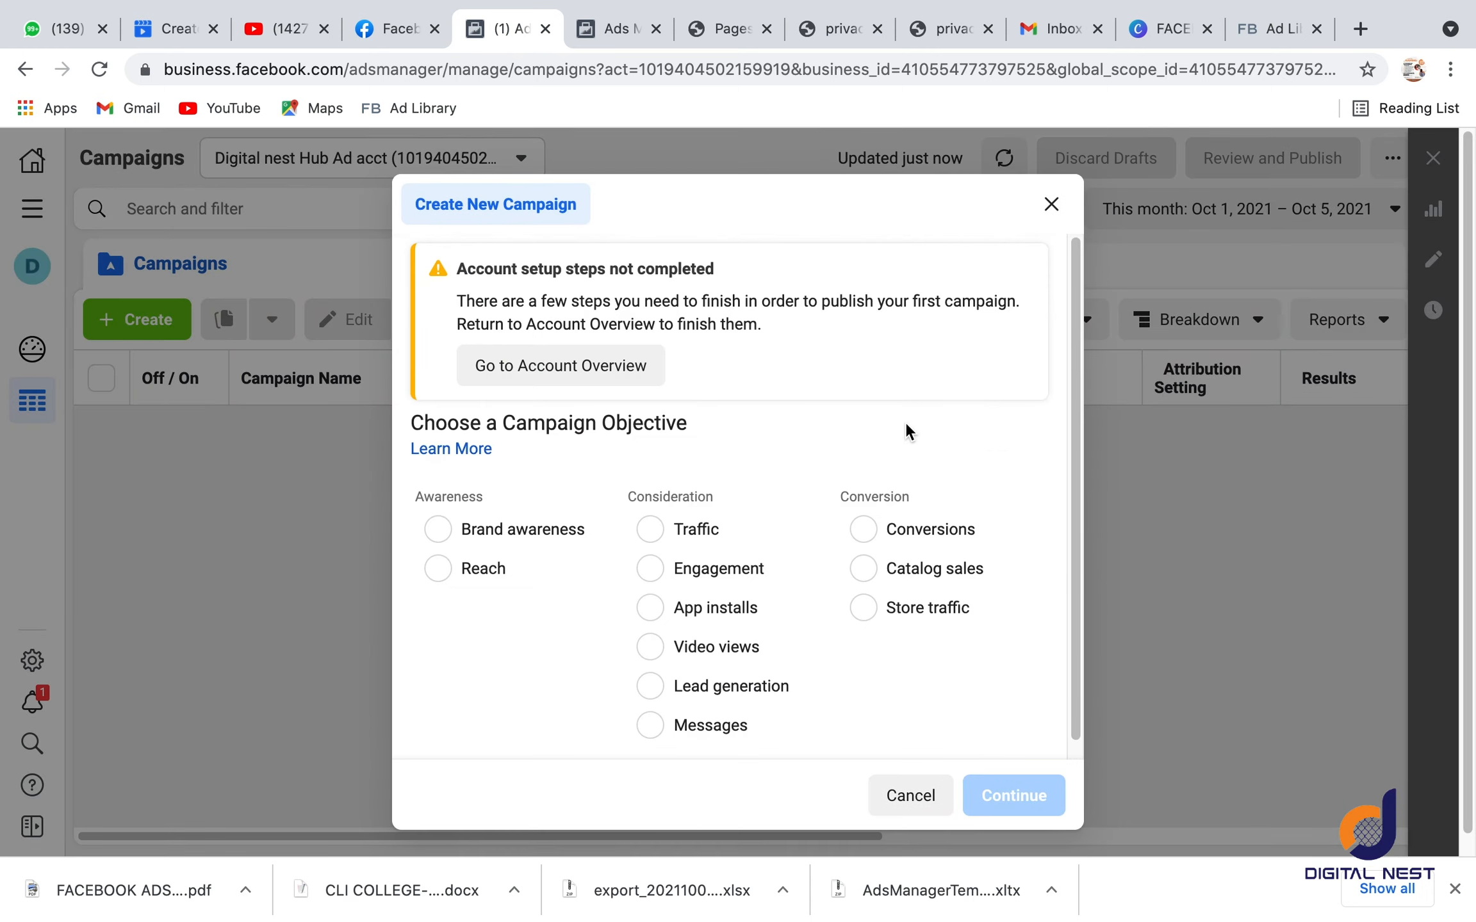
# Step: Create a new campaign with the Conversions objective and open its ad set to review the Facebook Pixel section
pyautogui.click(865, 530)
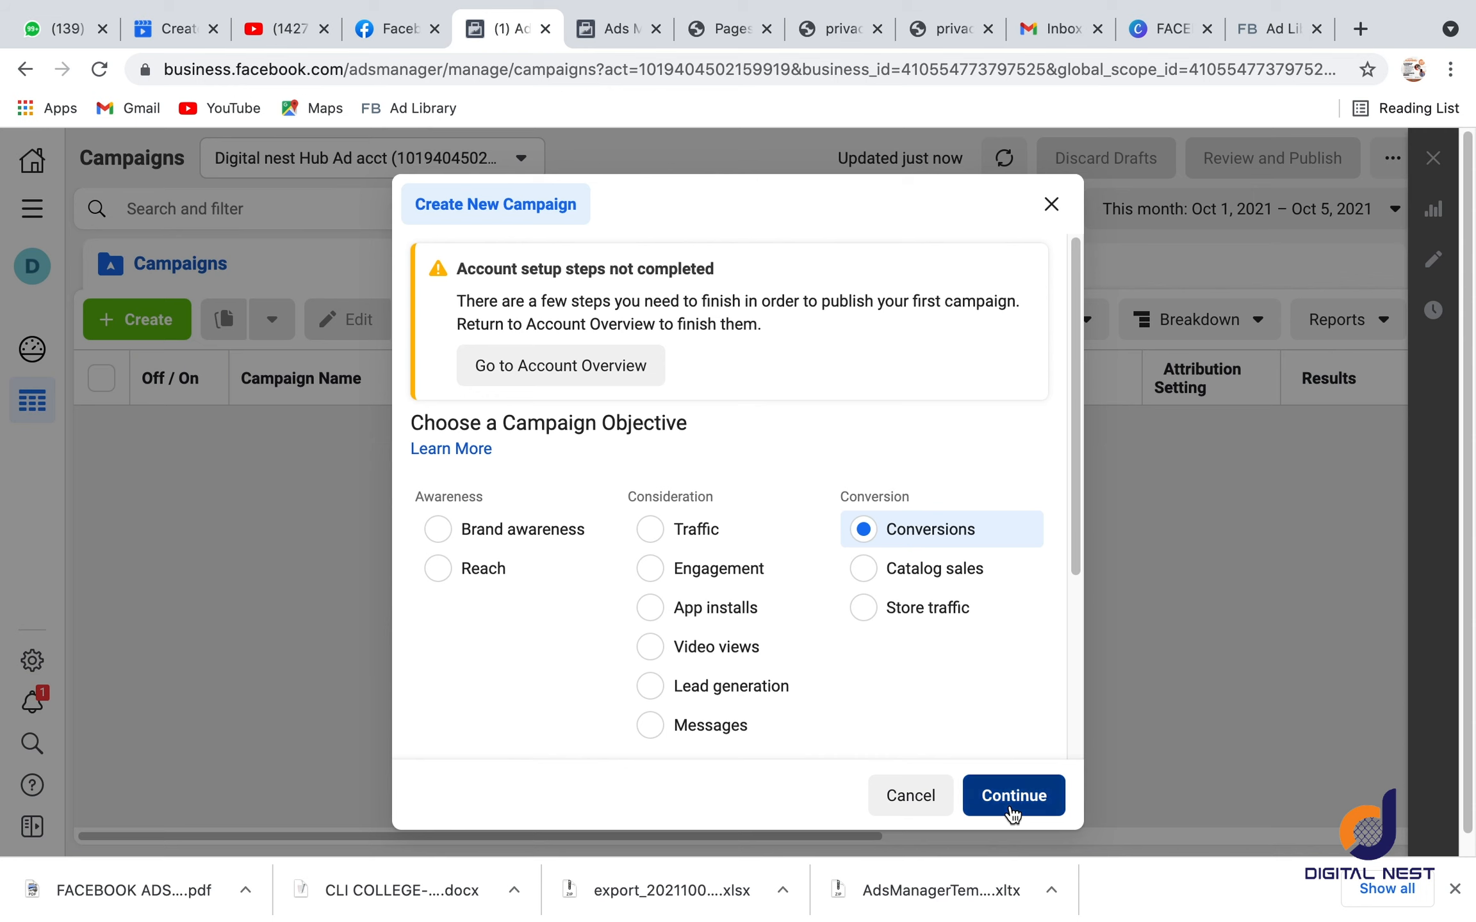
pyautogui.click(1011, 808)
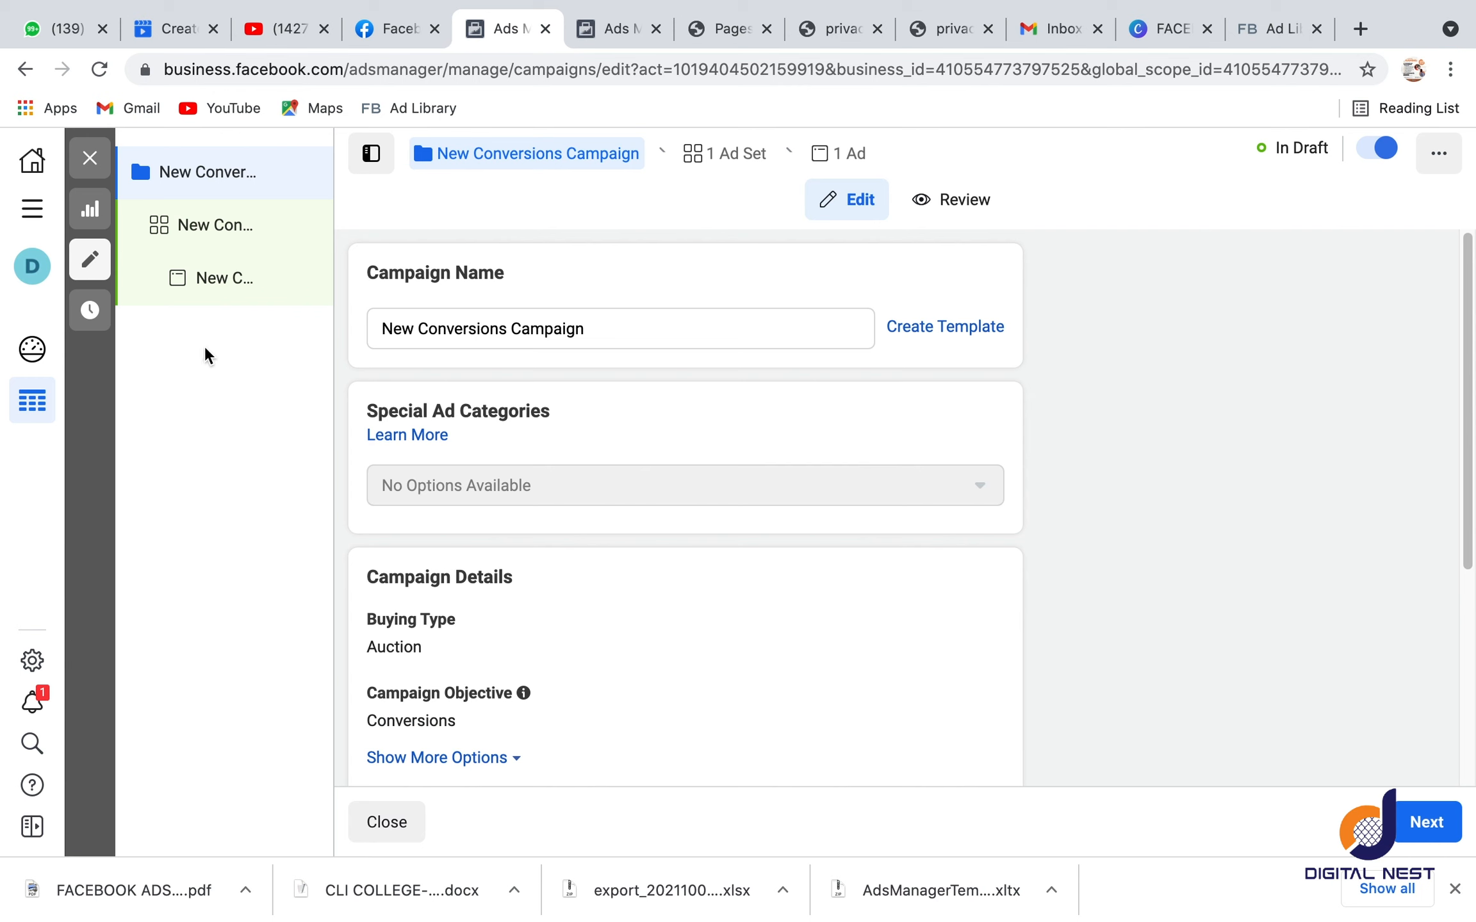
pyautogui.click(192, 231)
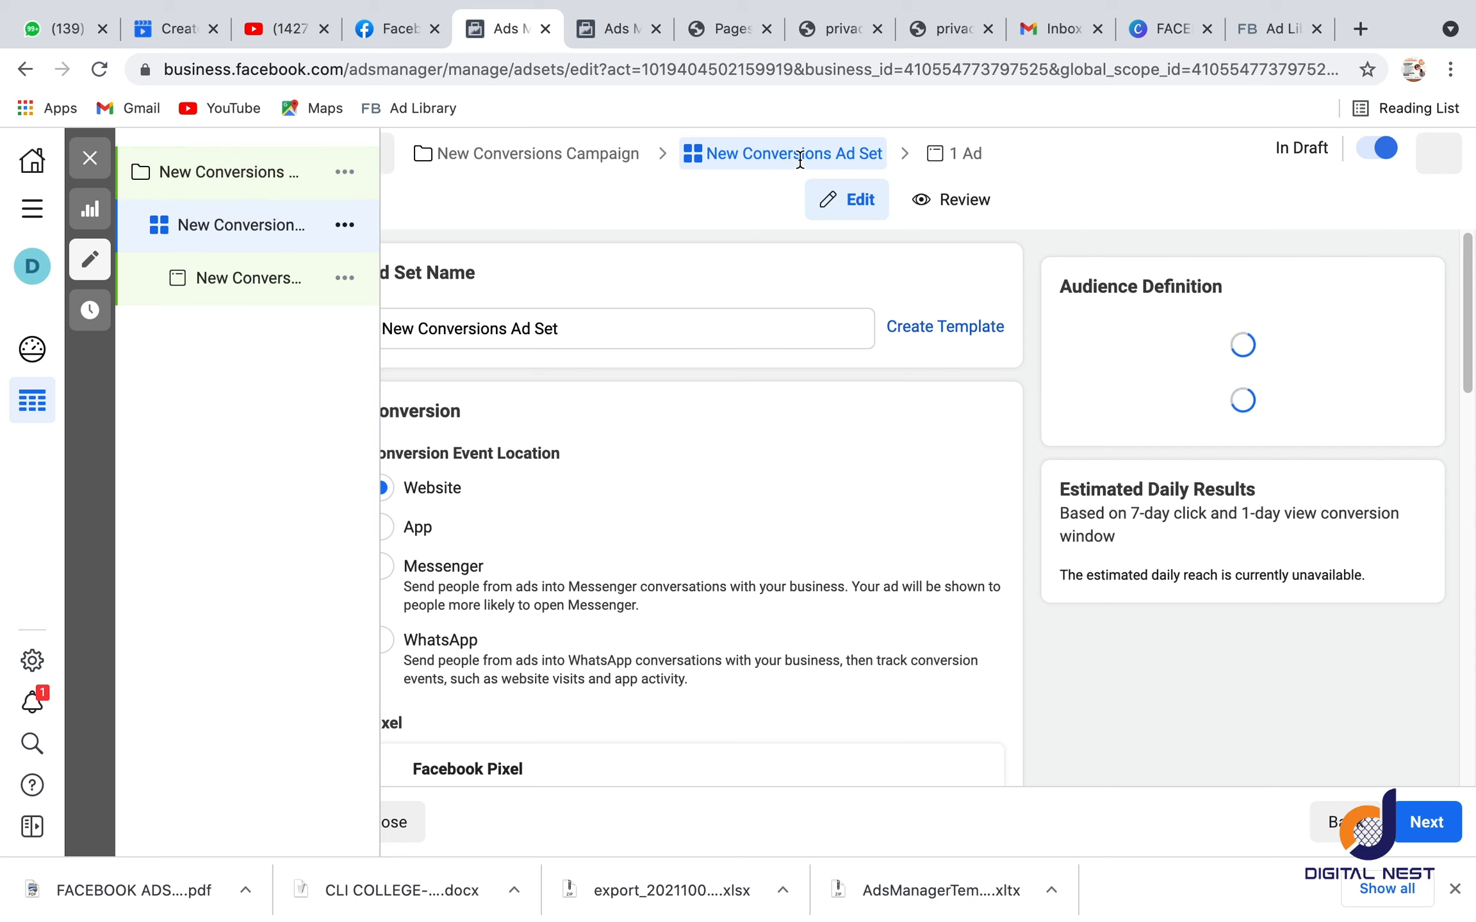
pyautogui.scroll(-7, 631, 486)
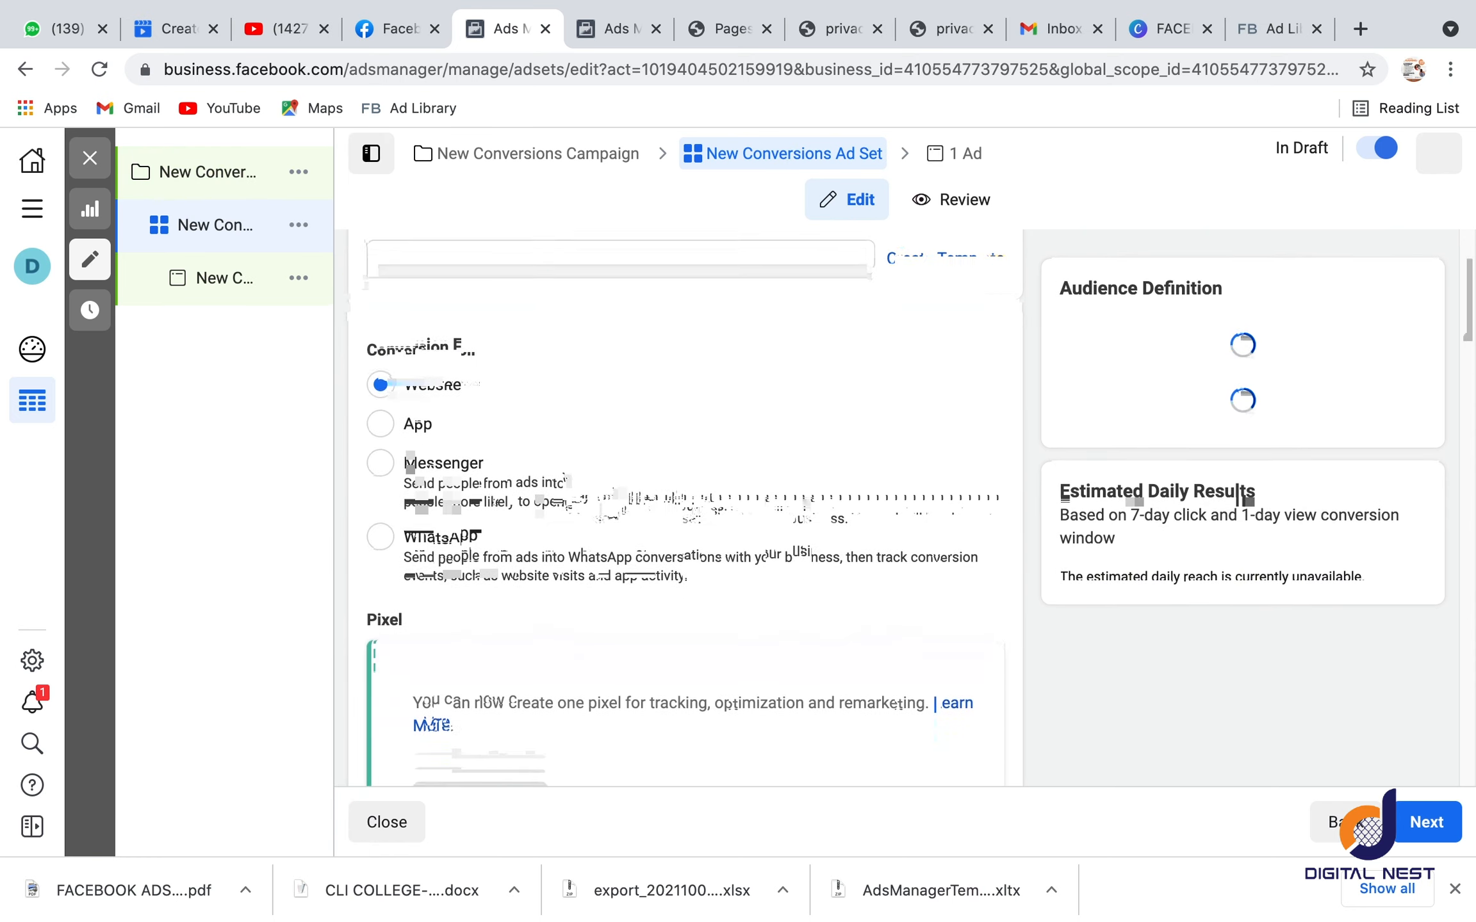
pyautogui.scroll(-5, 550, 416)
pyautogui.scroll(4, 481, 343)
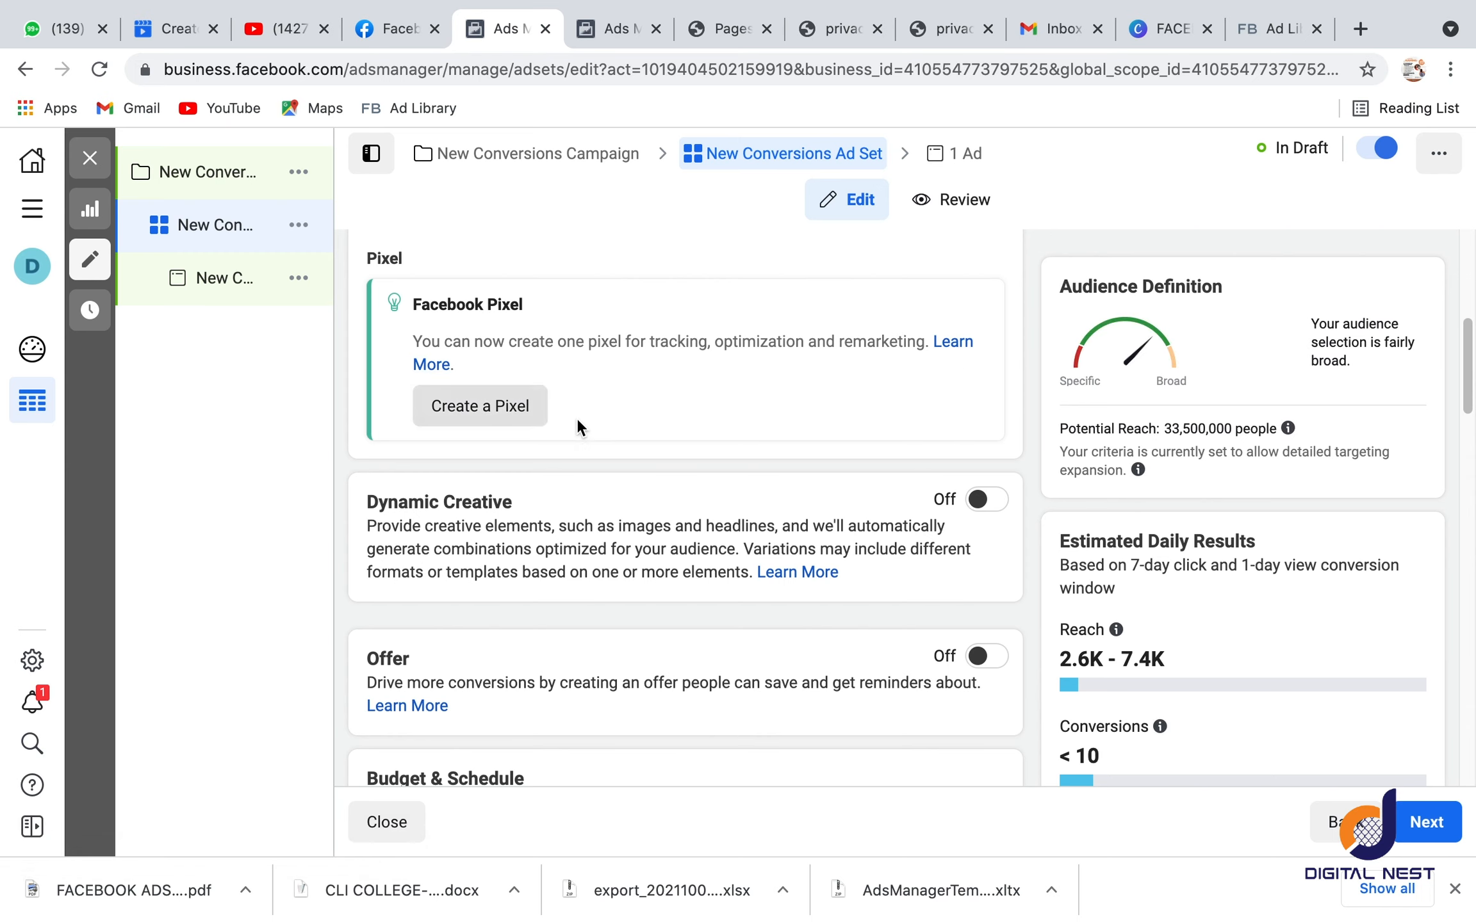
pyautogui.scroll(-1, 607, 426)
pyautogui.scroll(2, 603, 429)
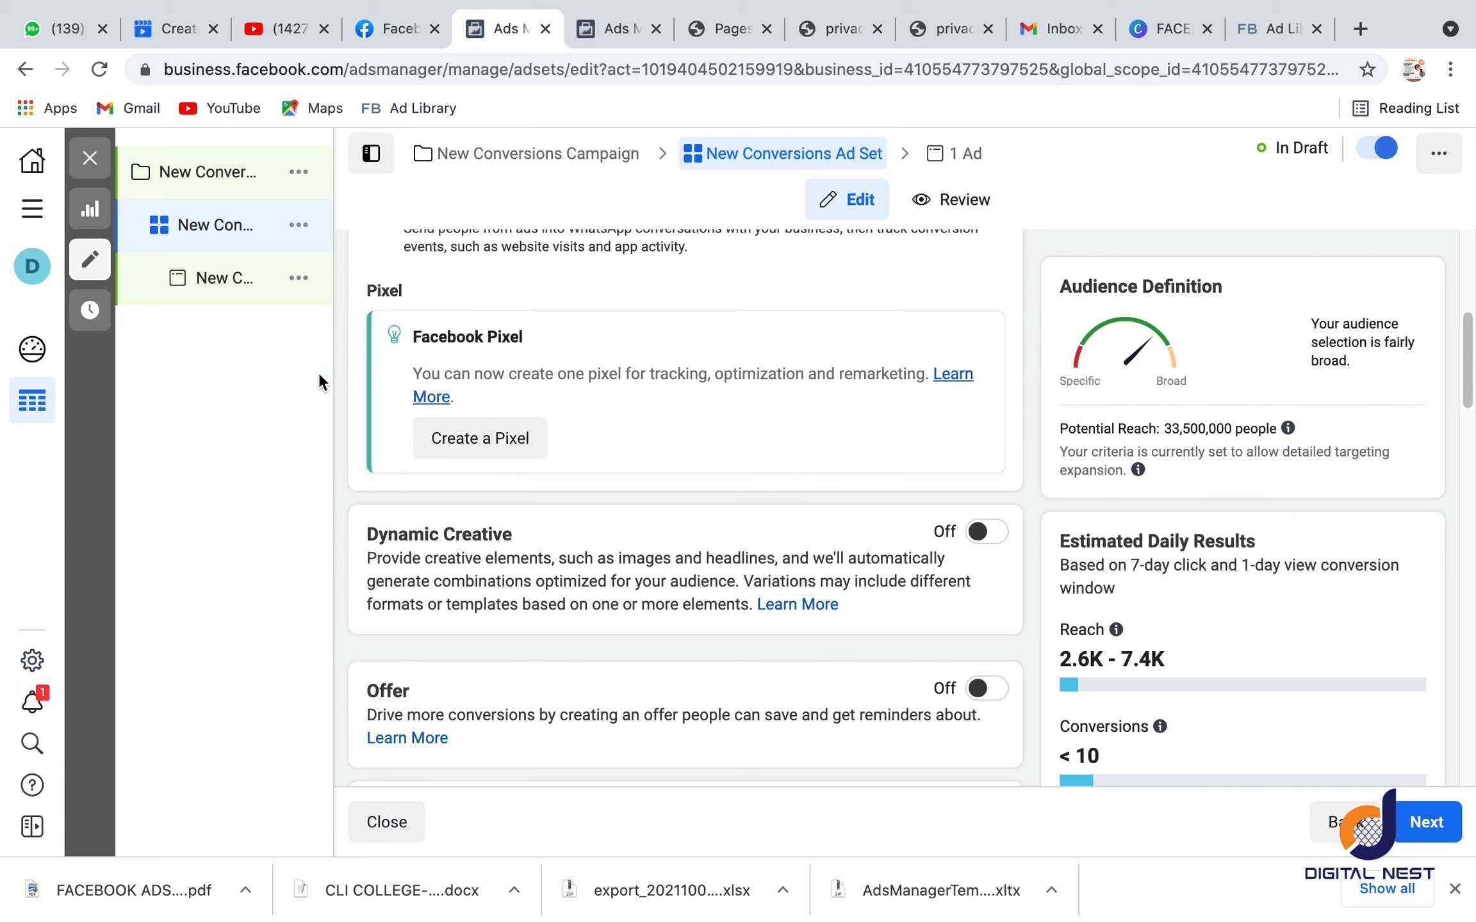
# Step: Open the Partner Integrations page in Events Manager
pyautogui.click(46, 209)
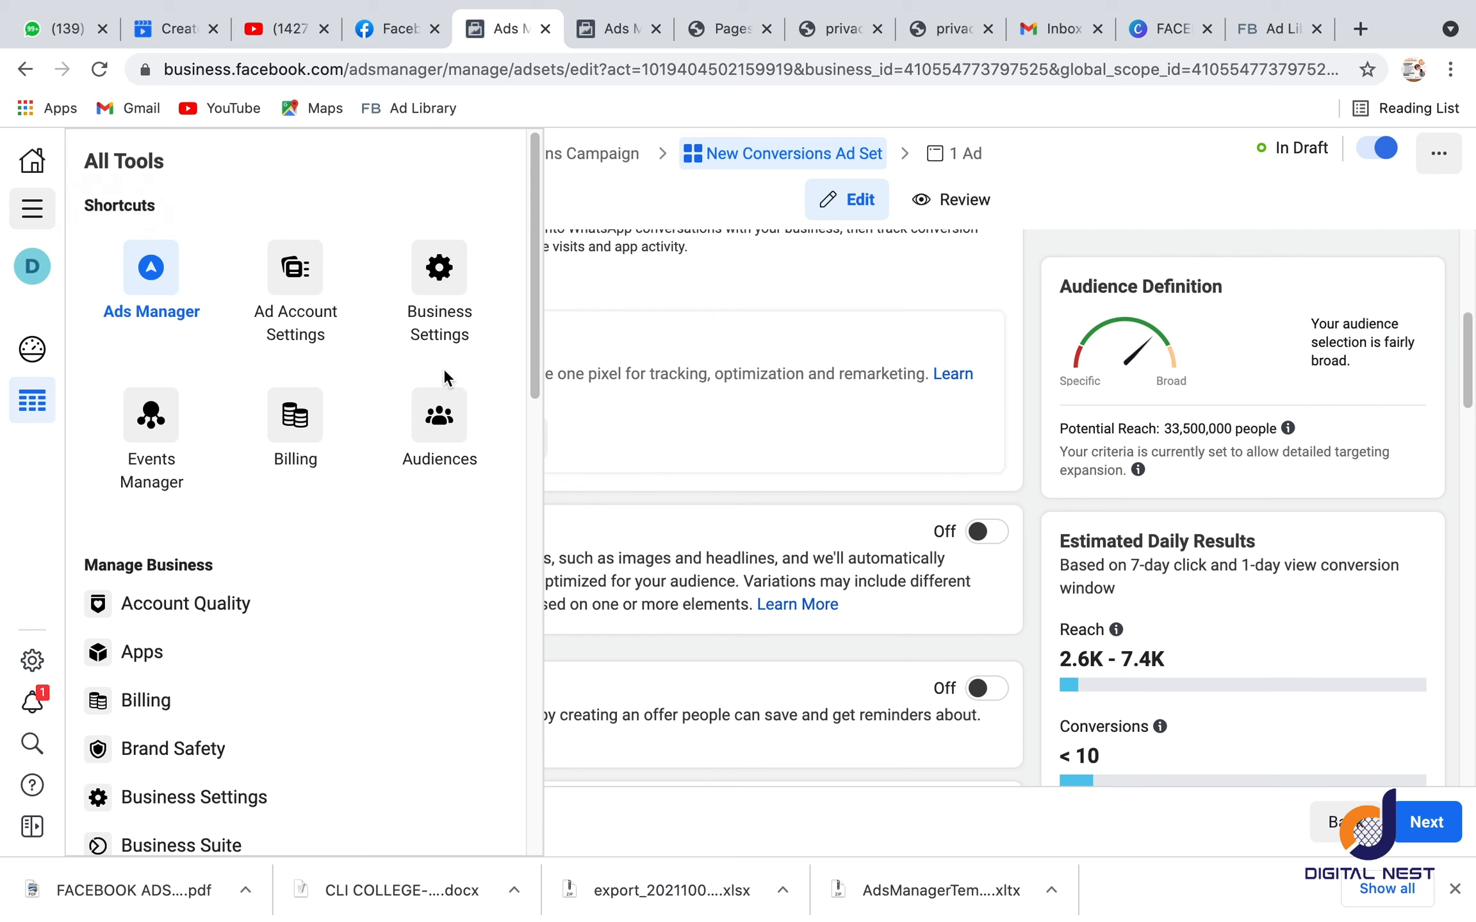
pyautogui.click(159, 441)
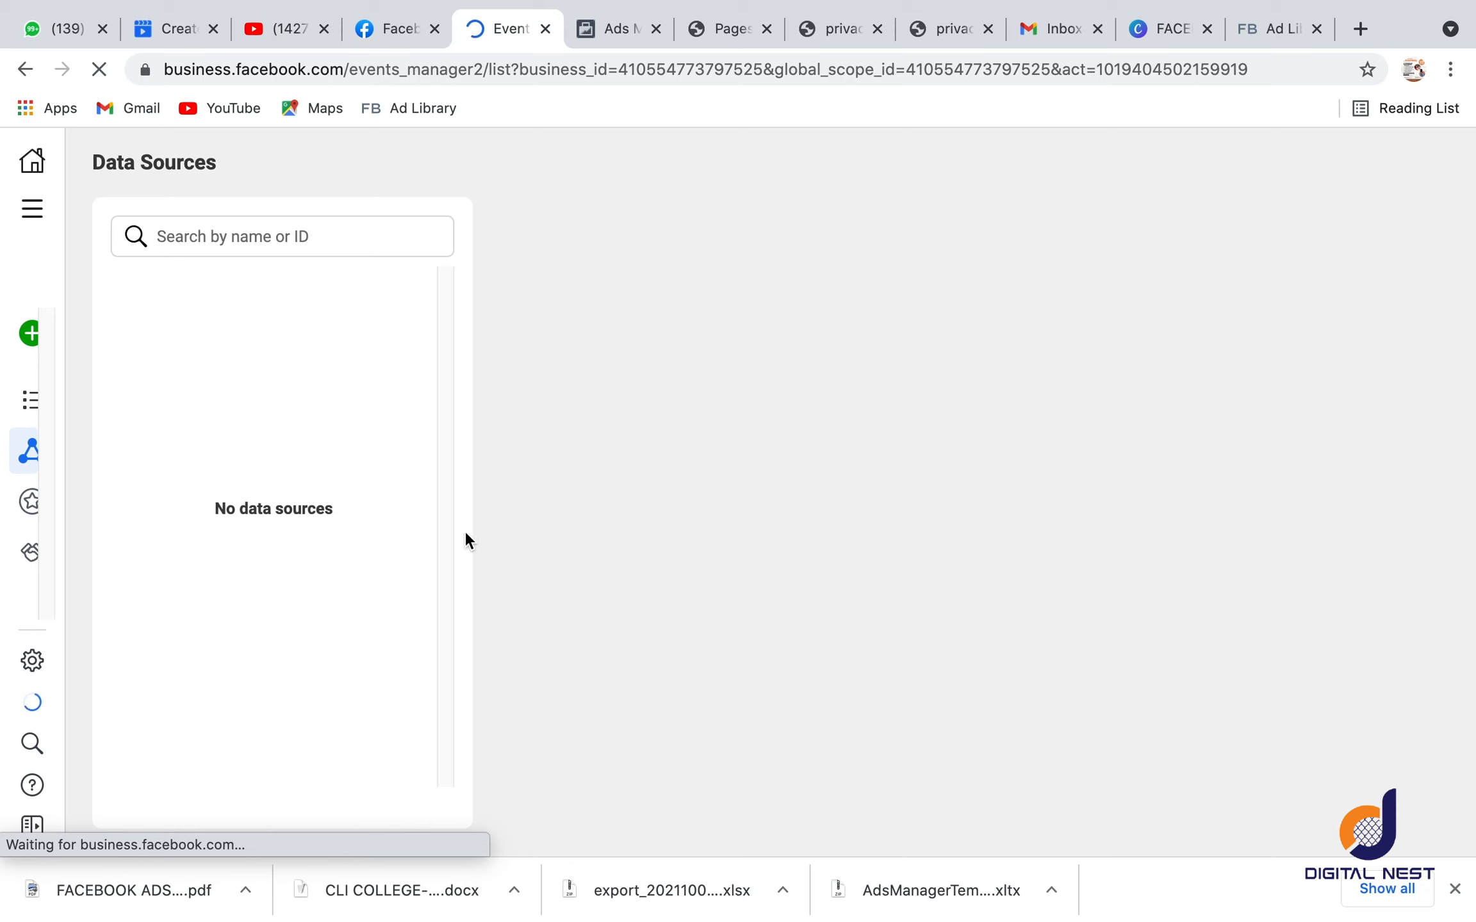
pyautogui.moveTo(27, 555)
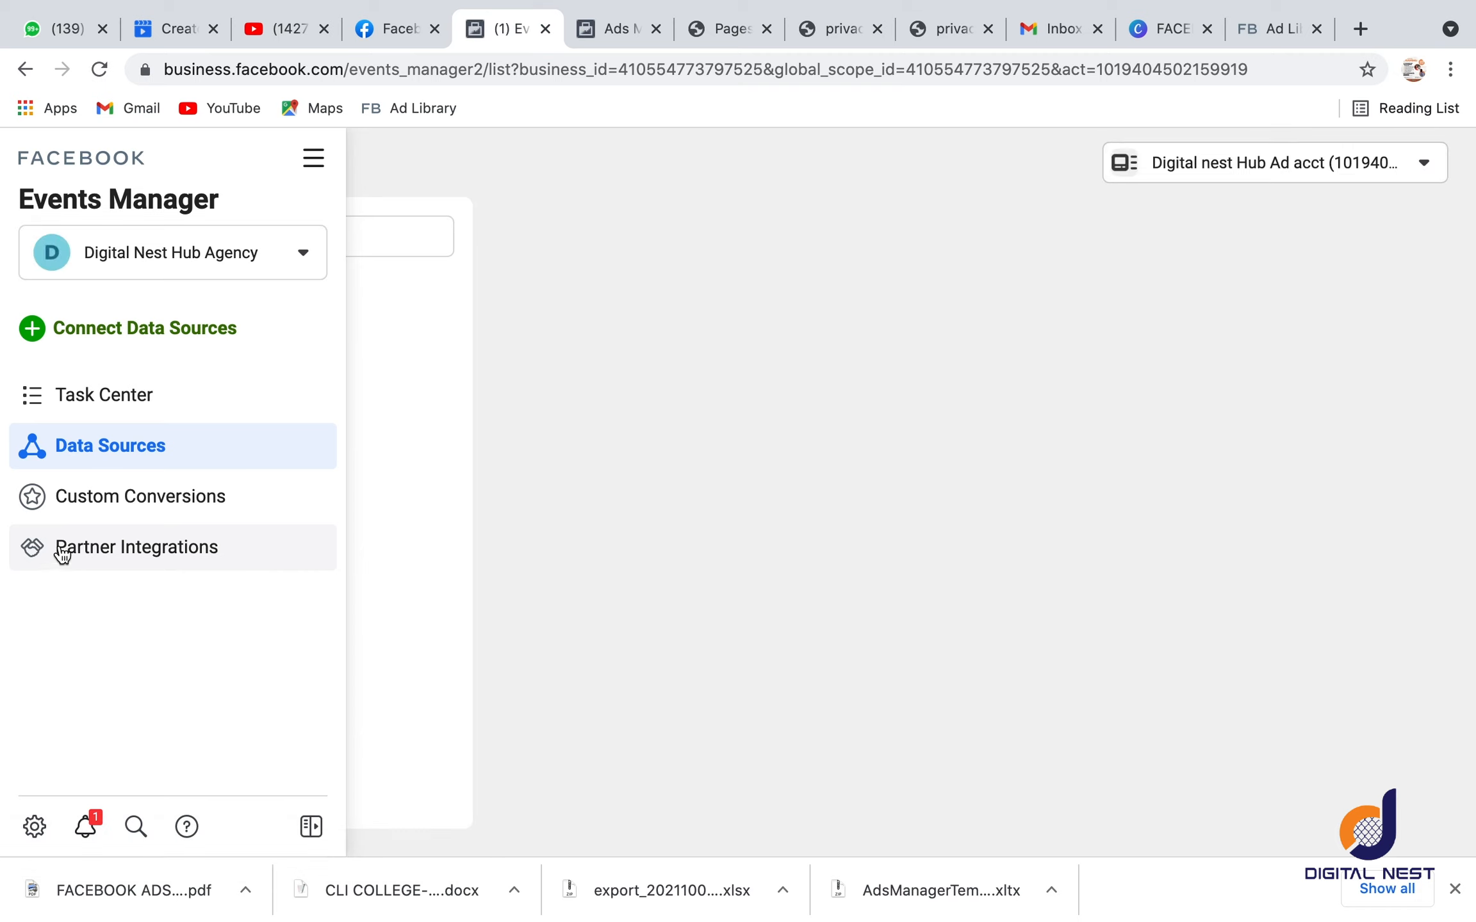
pyautogui.click(62, 555)
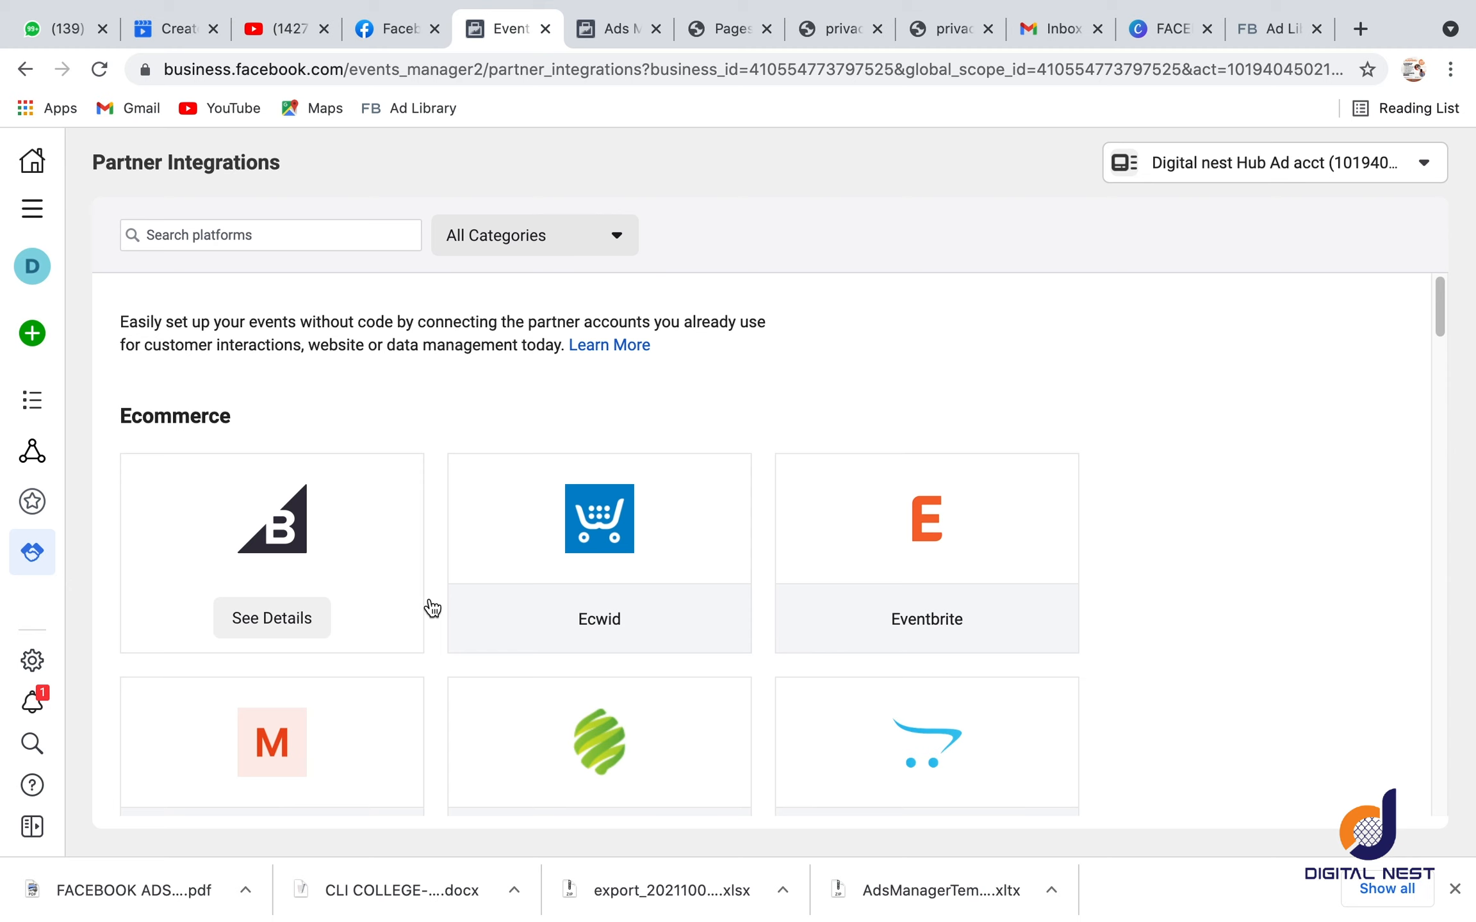
# Step: Find the WordPress platform among the partner integrations and start connecting the account
pyautogui.scroll(-1, 557, 525)
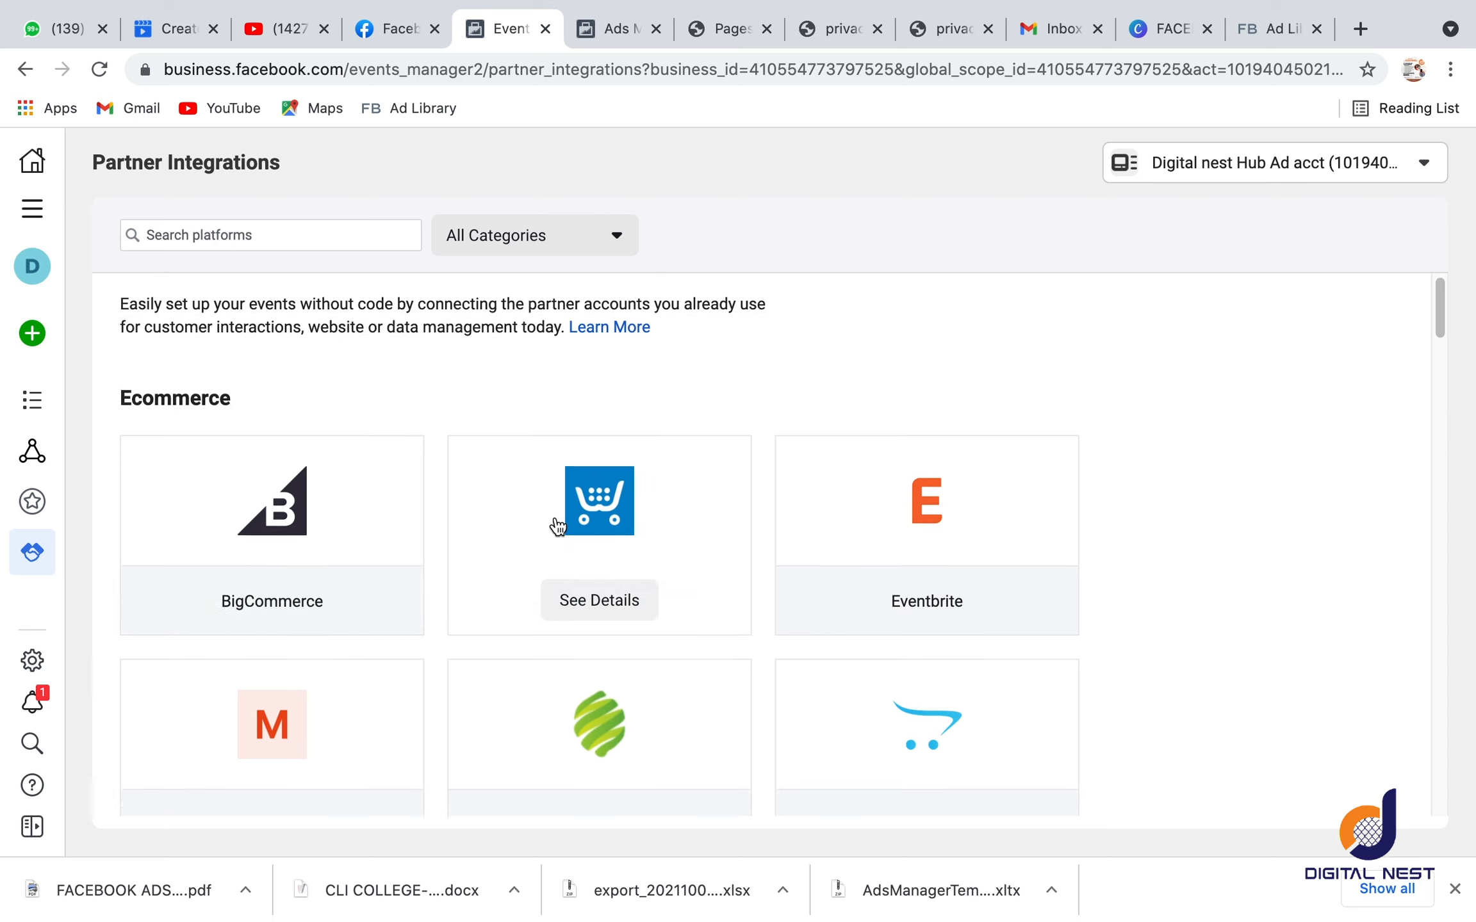
pyautogui.scroll(-3, 557, 525)
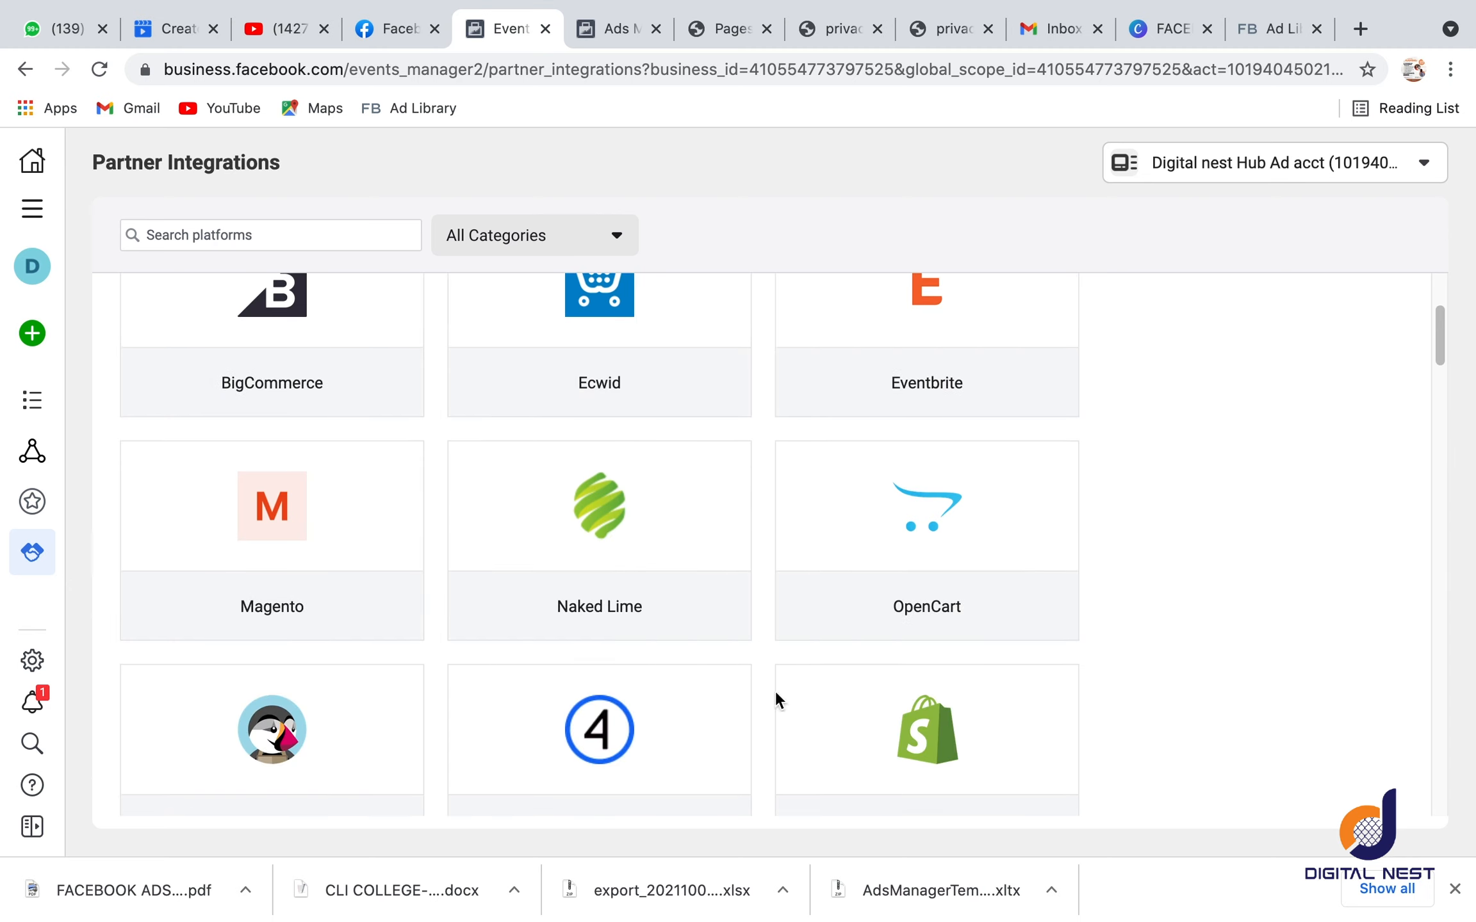
pyautogui.scroll(-10, 801, 685)
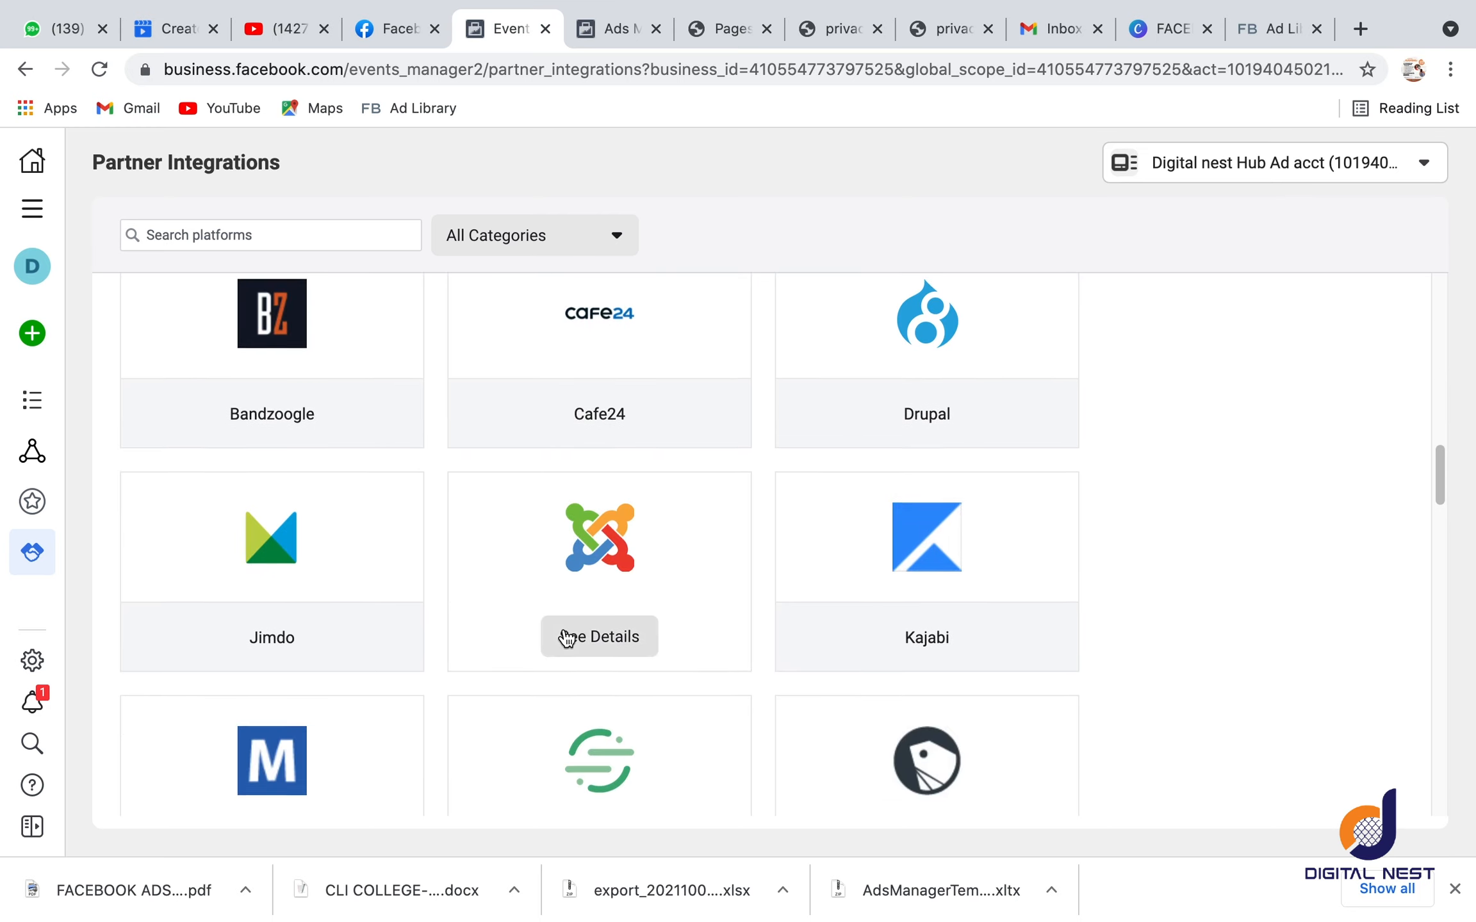
pyautogui.scroll(-15, 566, 638)
pyautogui.scroll(5, 567, 635)
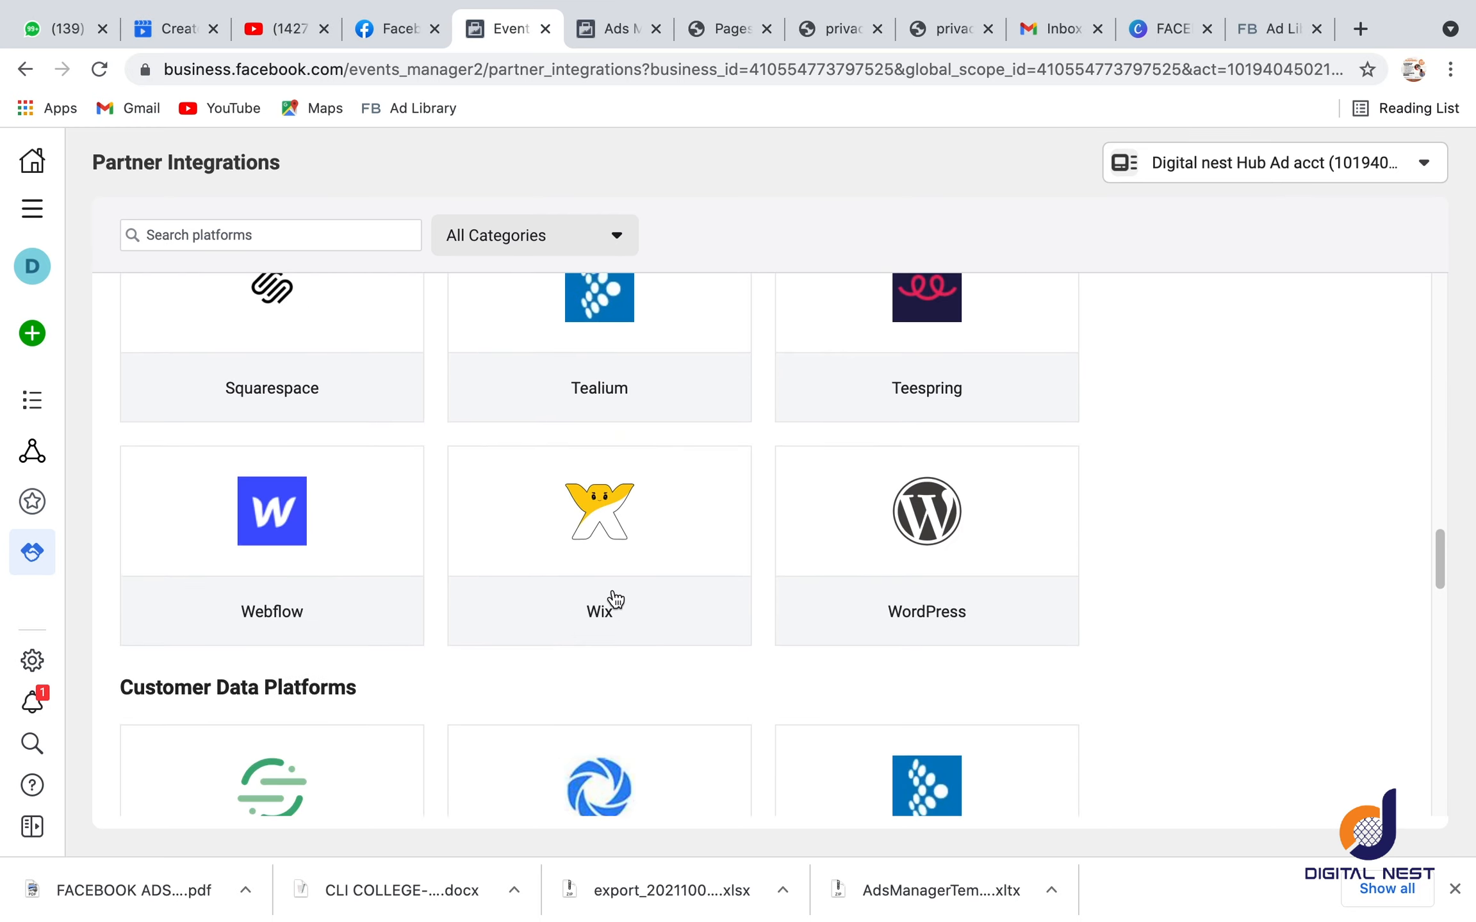
pyautogui.click(949, 614)
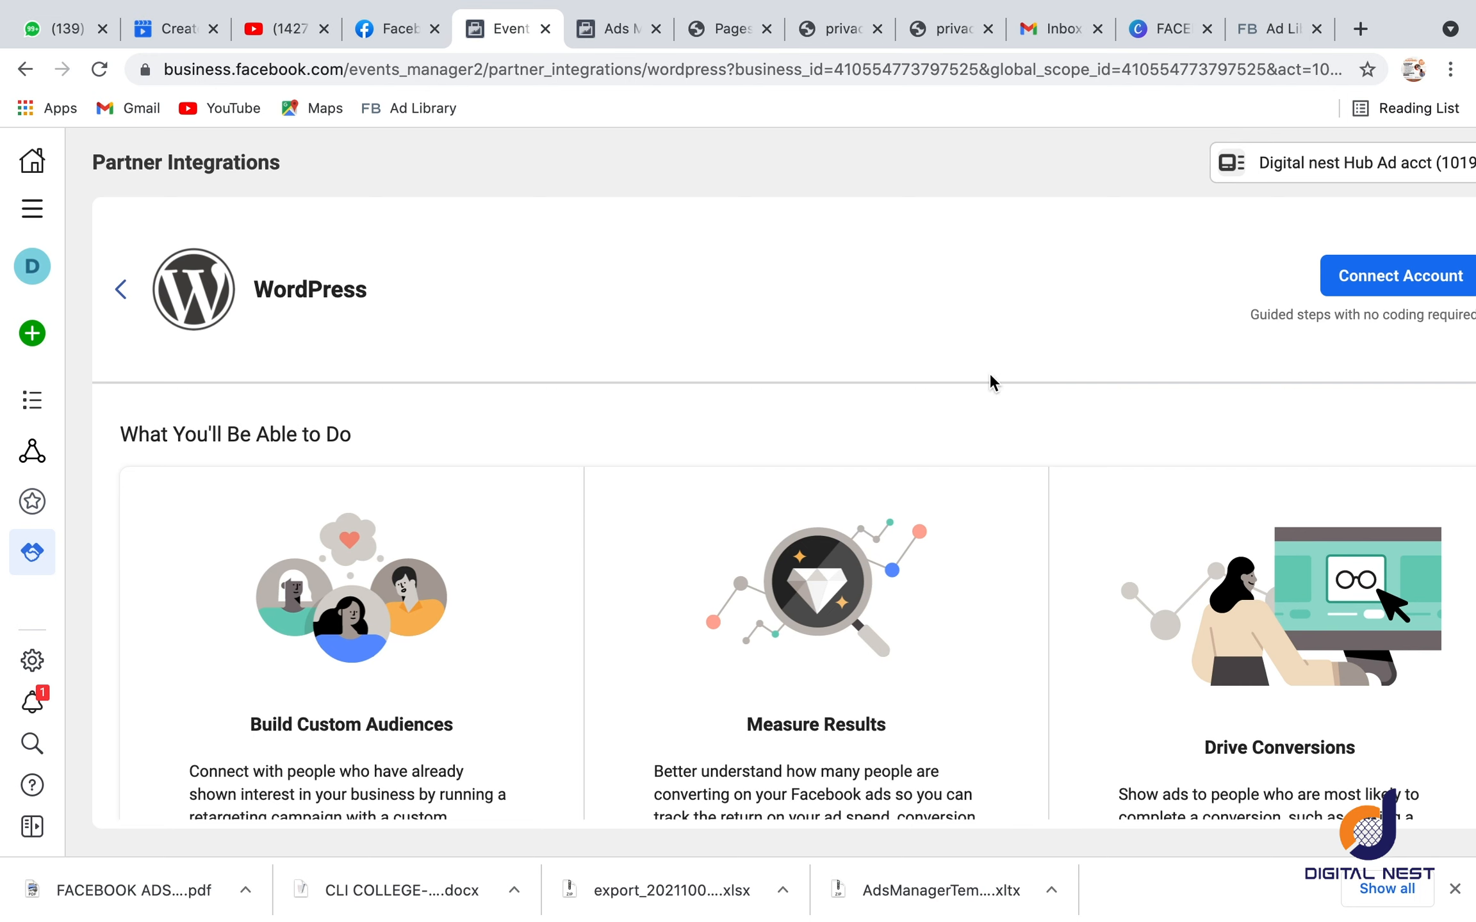
pyautogui.click(1408, 276)
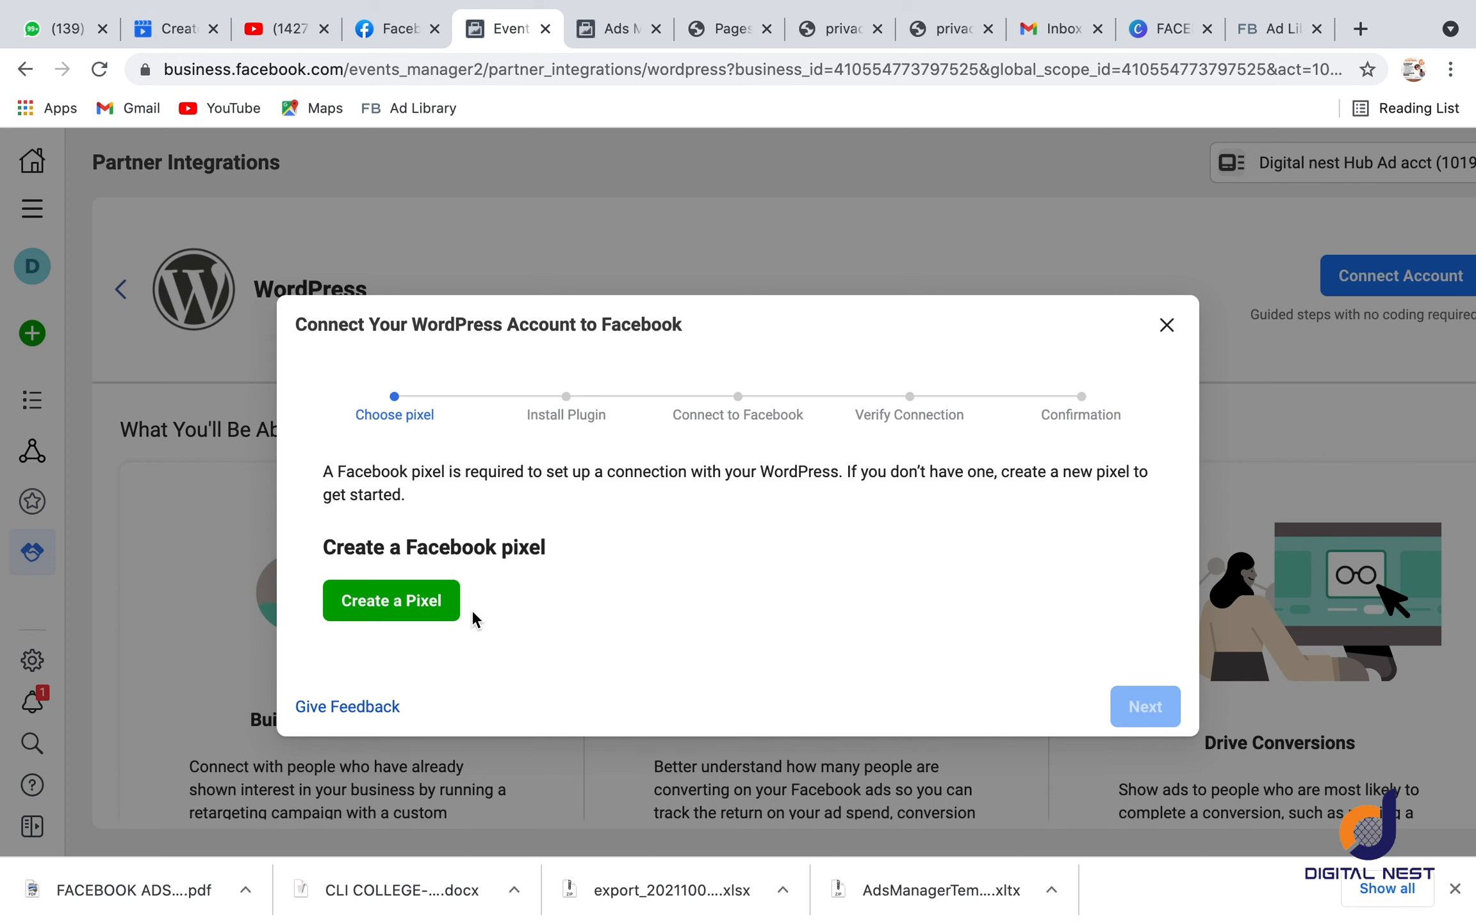
# Step: Create a Facebook pixel for the WordPress connection, keeping the suggested pixel name and leaving the website URL empty
pyautogui.click(405, 602)
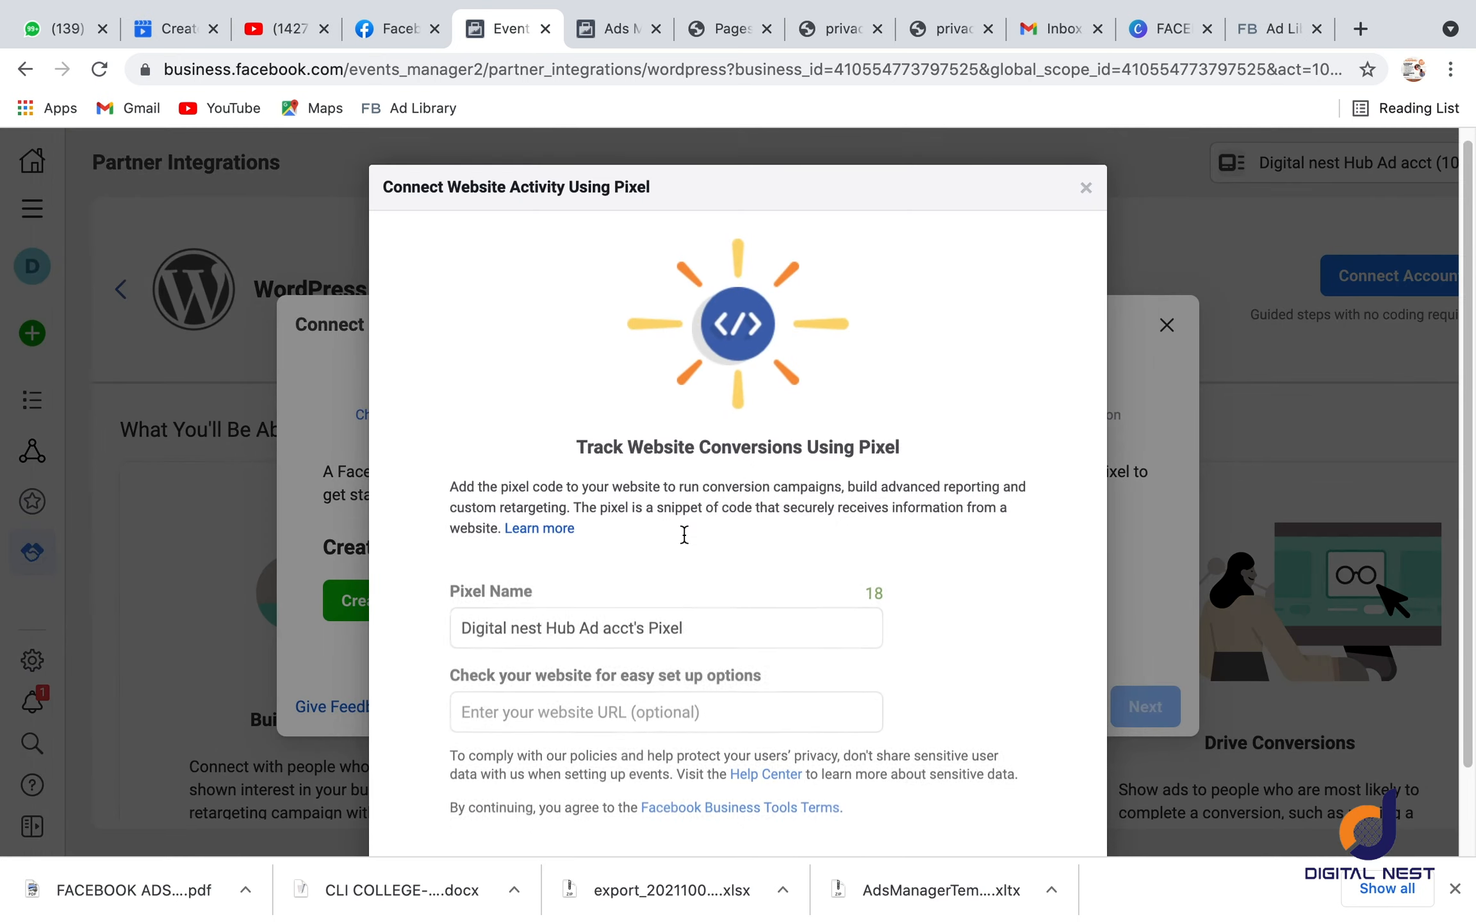
pyautogui.scroll(-2, 684, 535)
pyautogui.moveTo(701, 522); pyautogui.dragTo(484, 519)
pyautogui.click(700, 456)
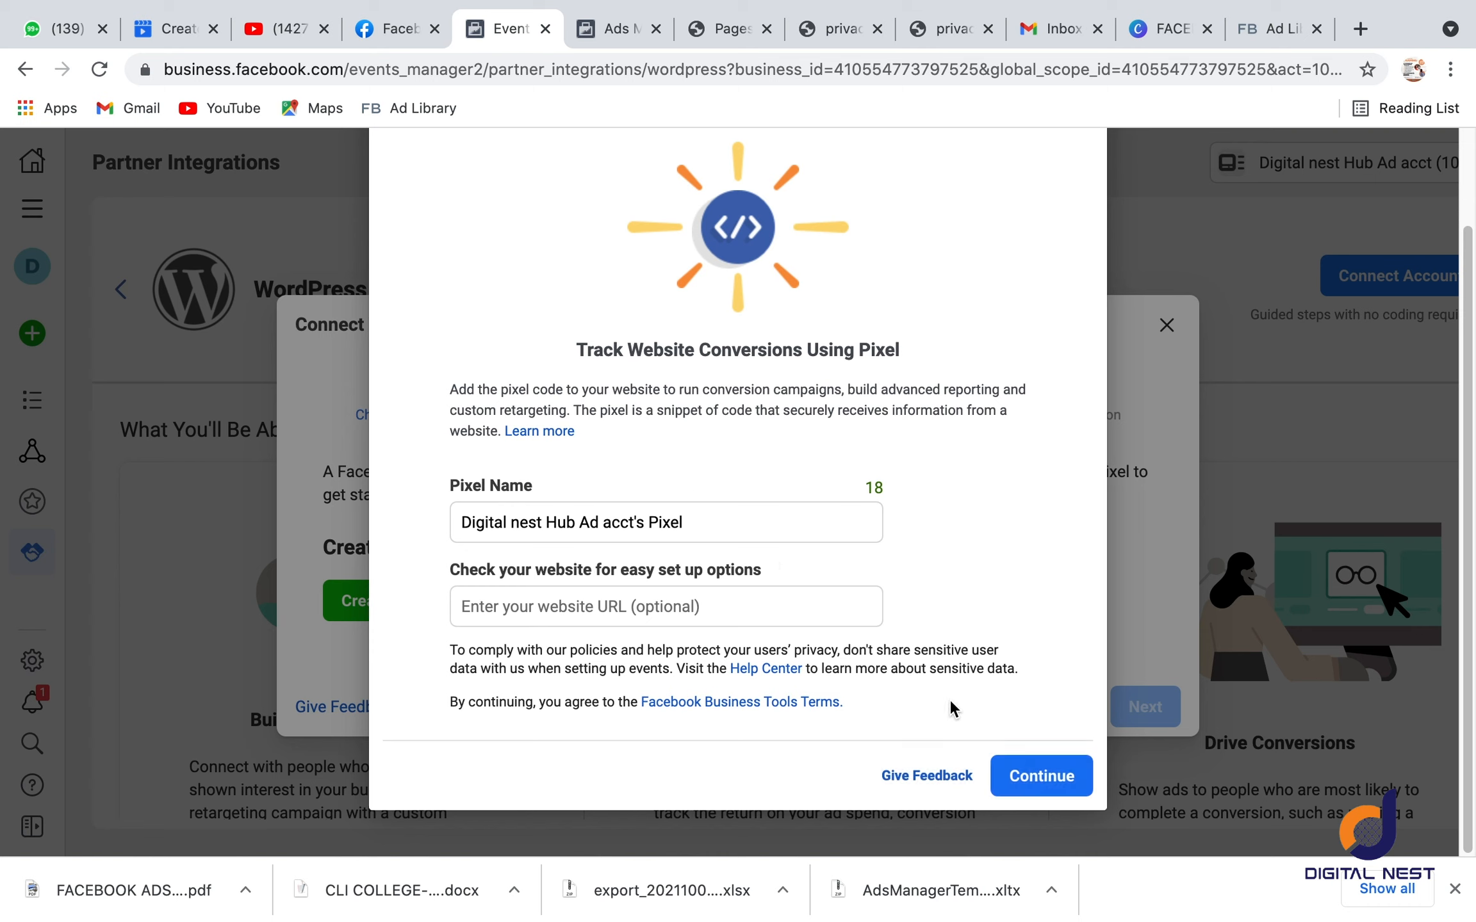
pyautogui.click(763, 606)
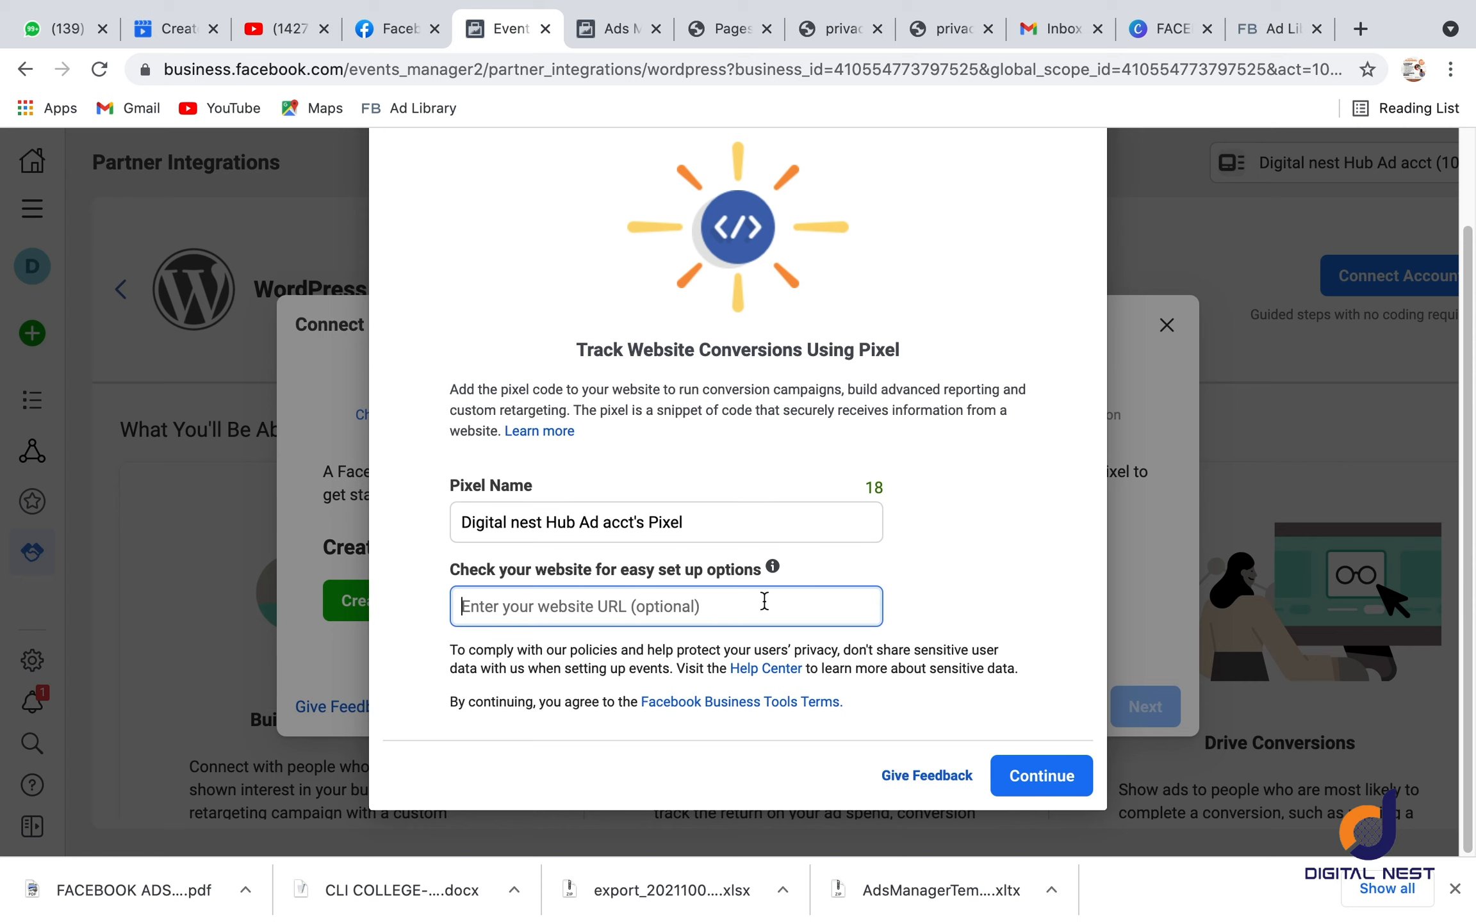
pyautogui.click(1063, 775)
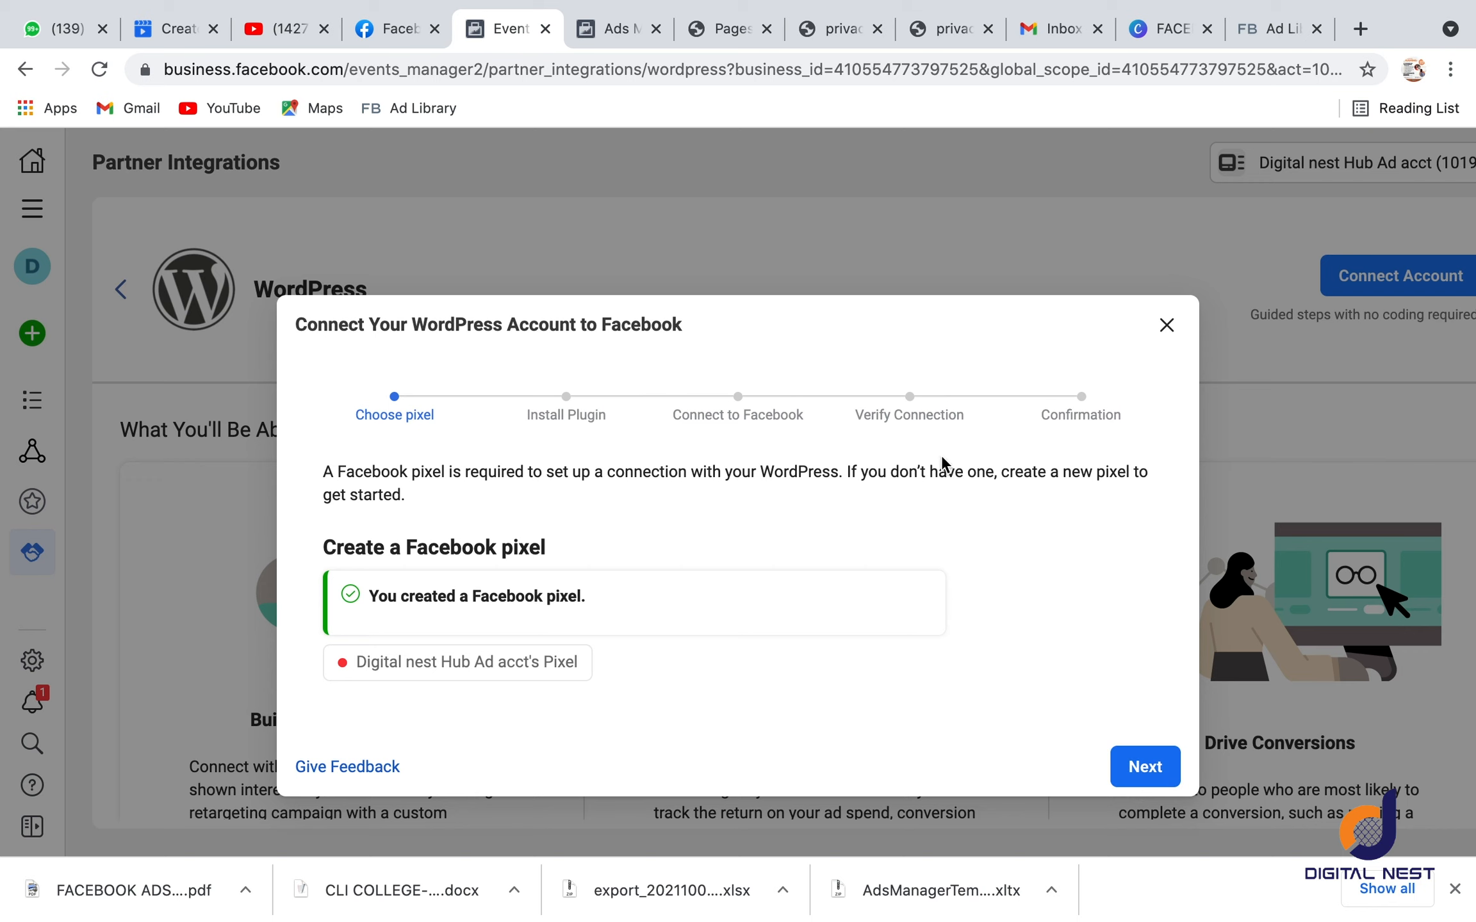
# Step: Advance the WordPress connection guide past Install Plugin to Connect to Facebook and close the guide
pyautogui.click(1138, 769)
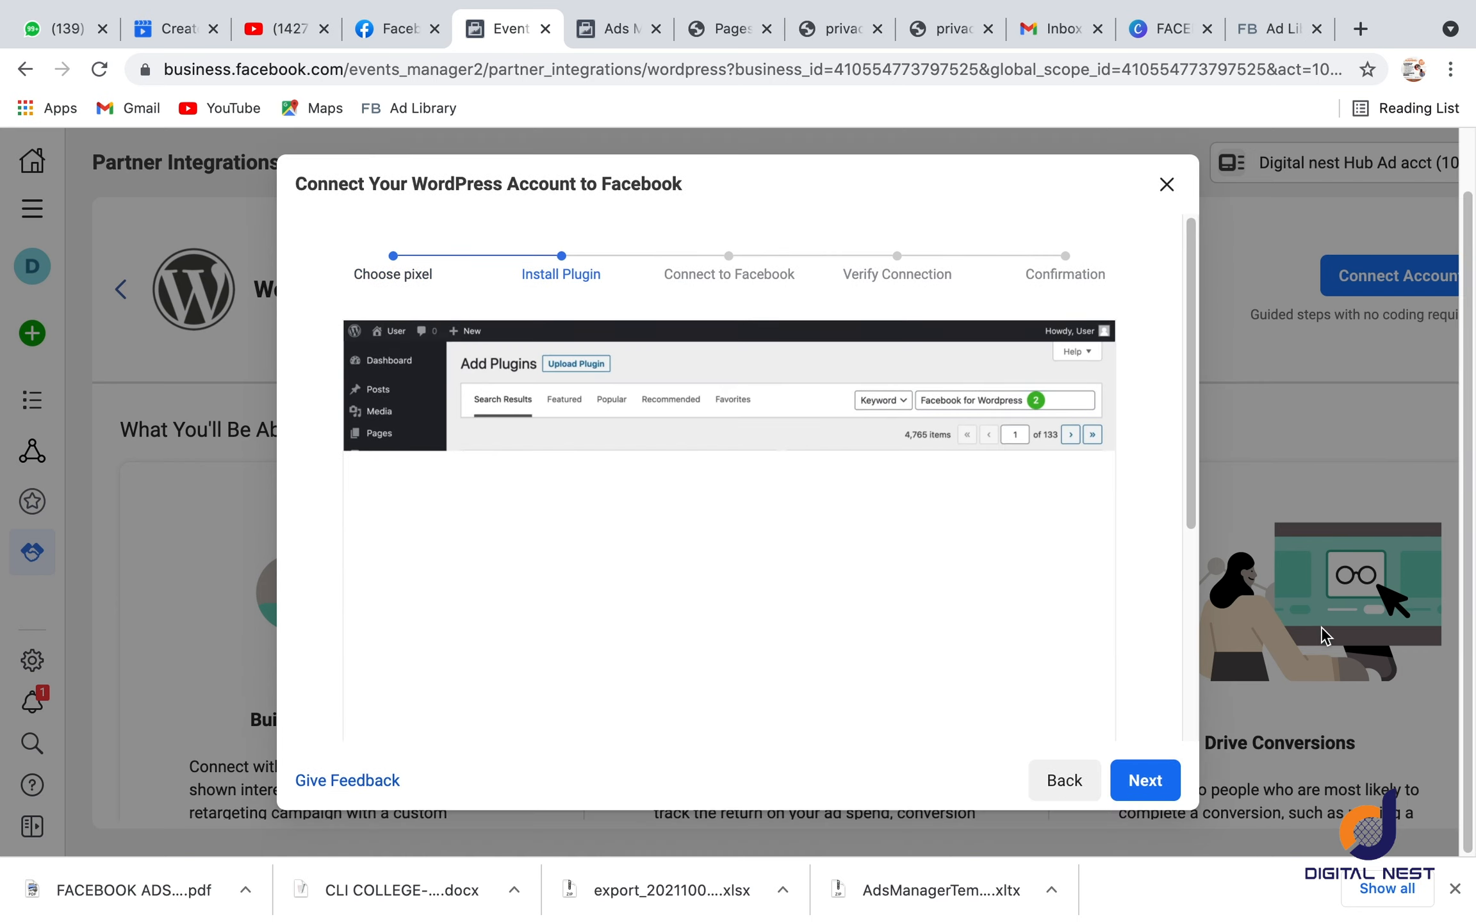
pyautogui.click(1145, 783)
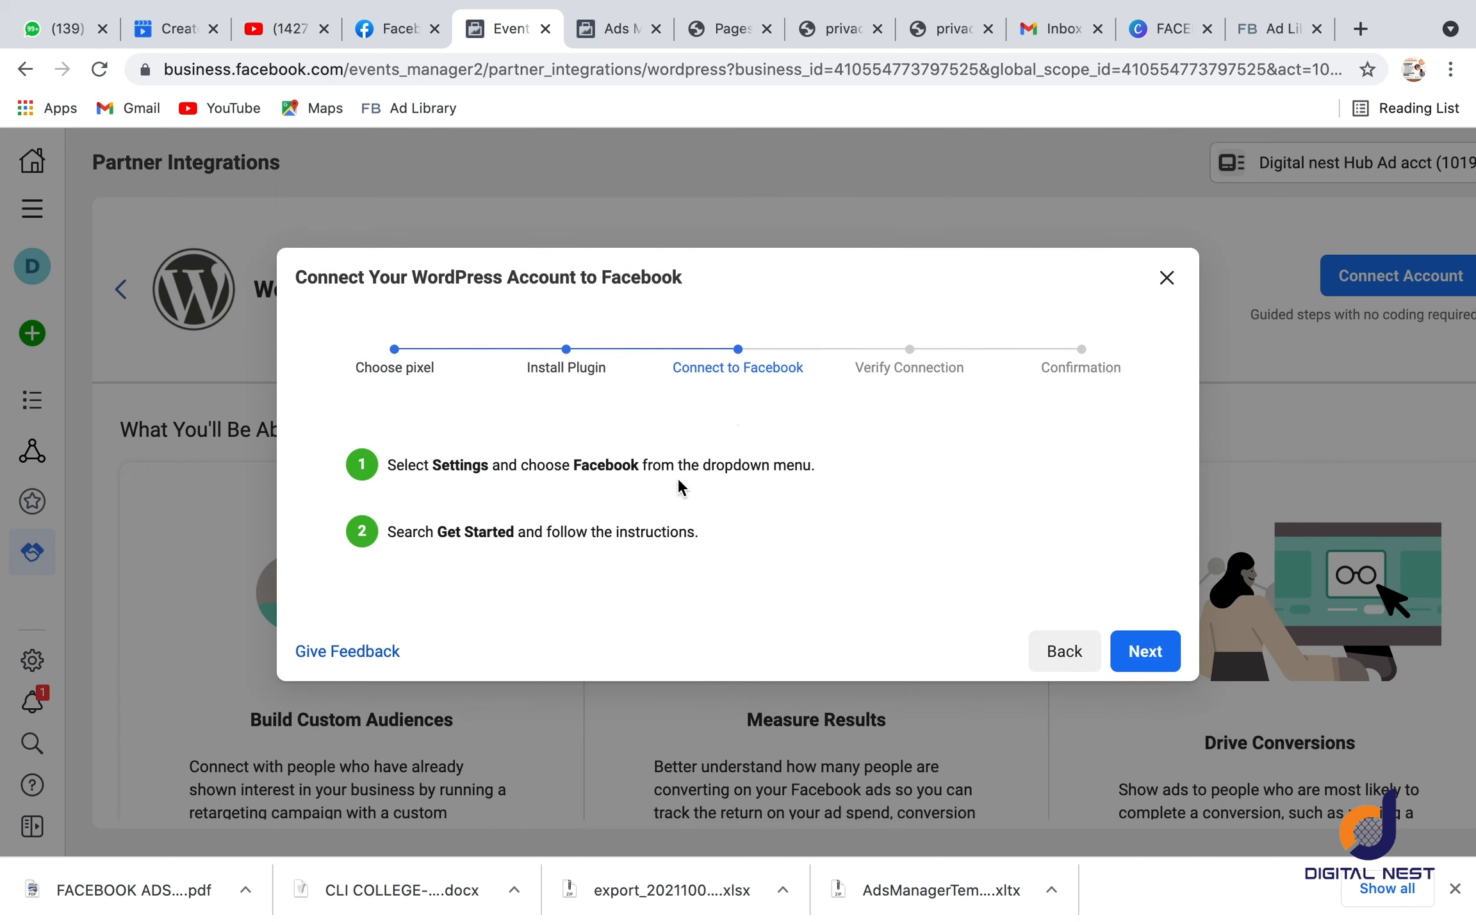
pyautogui.click(1172, 284)
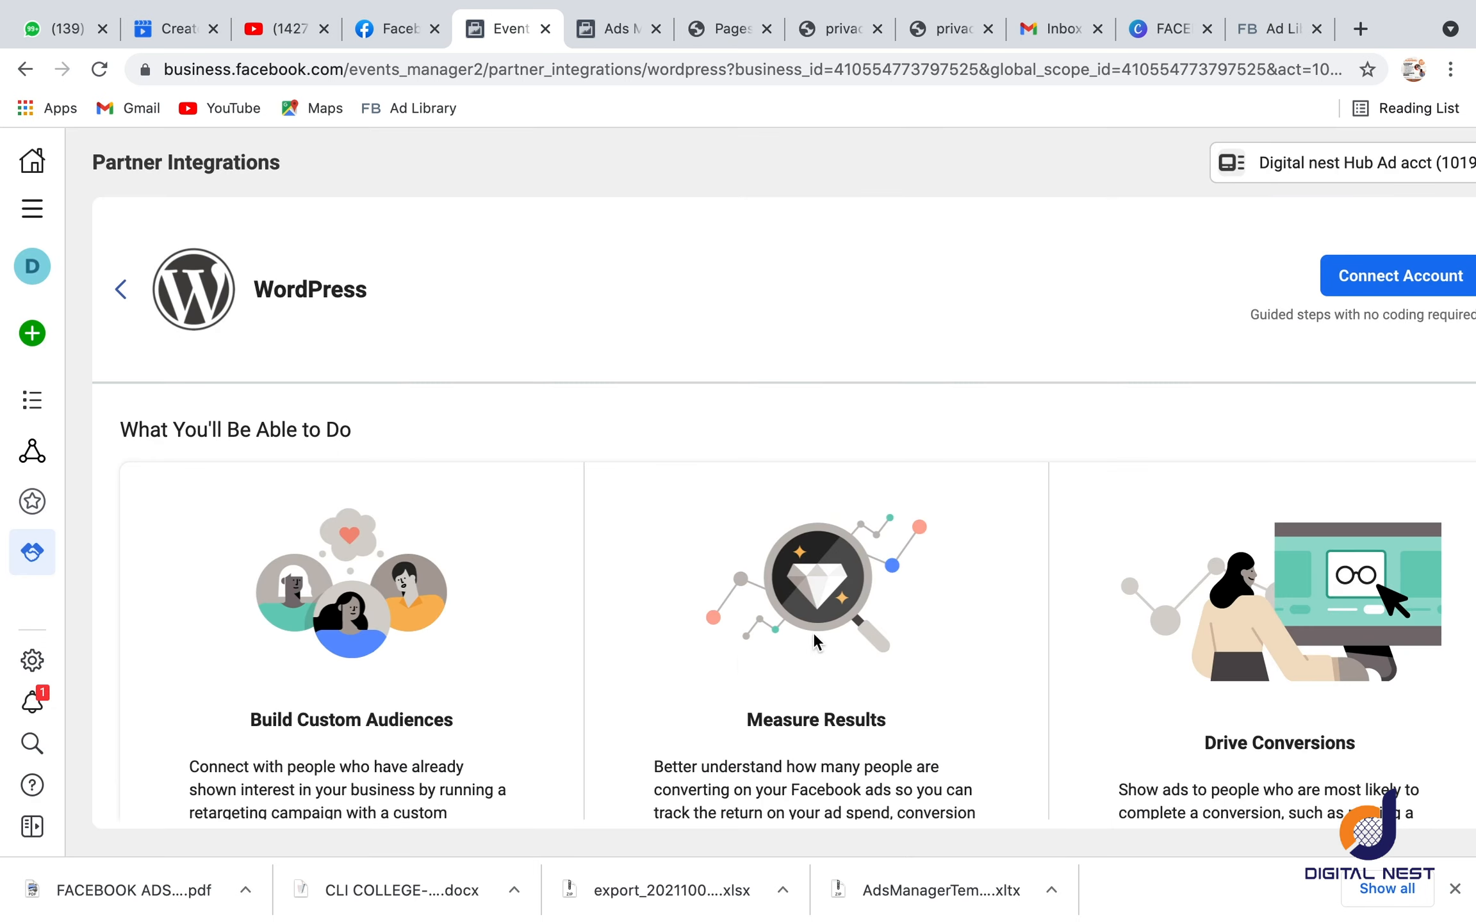
# Step: Open Data Sources, reload the page and copy the new pixel's ID
pyautogui.moveTo(11, 456)
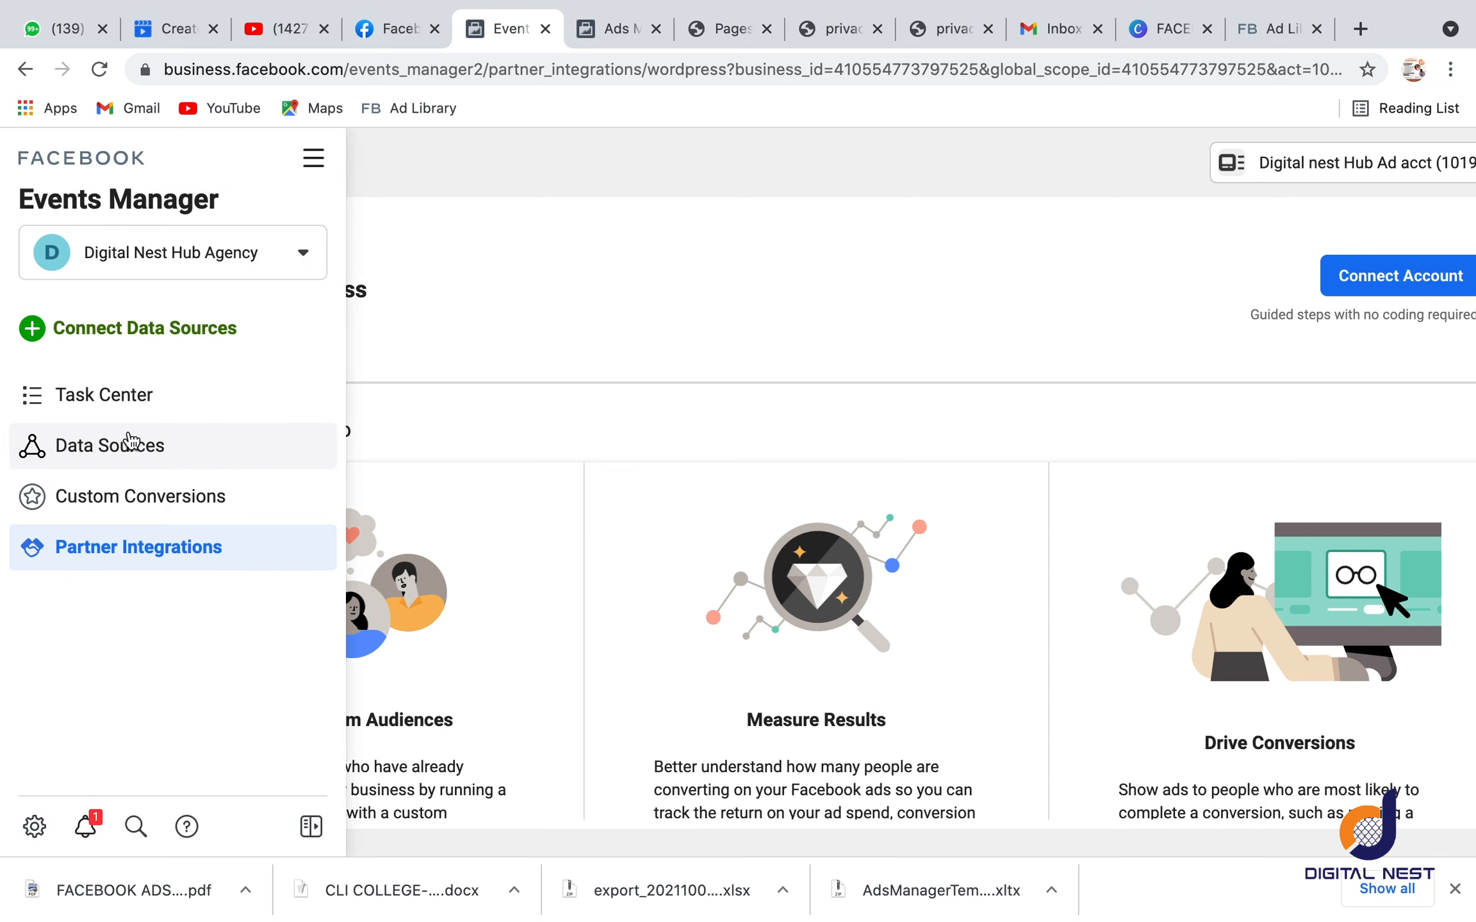
pyautogui.click(102, 452)
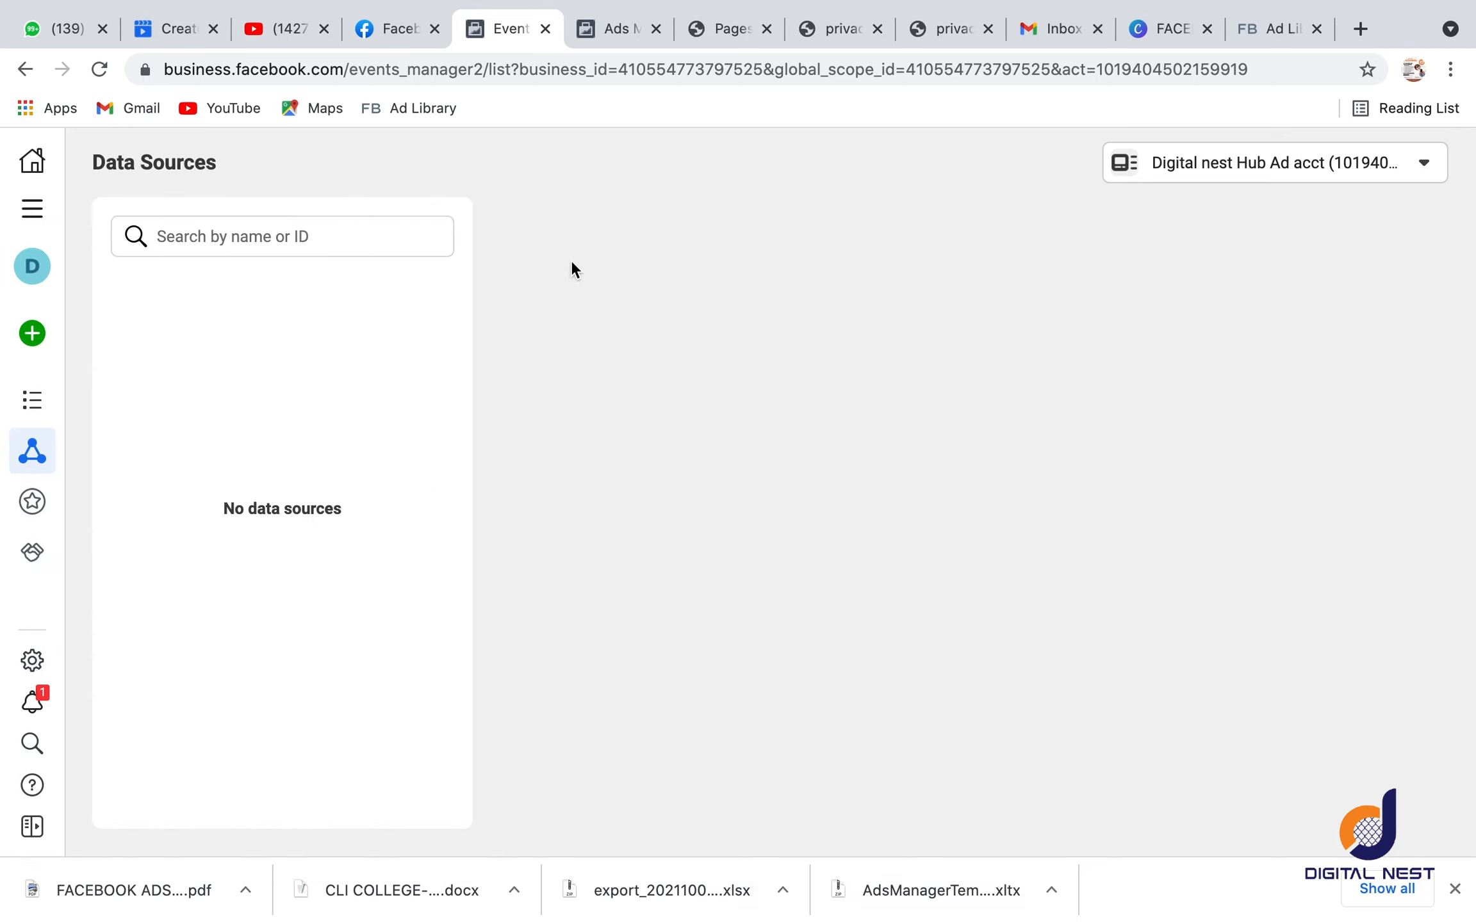
pyautogui.click(97, 71)
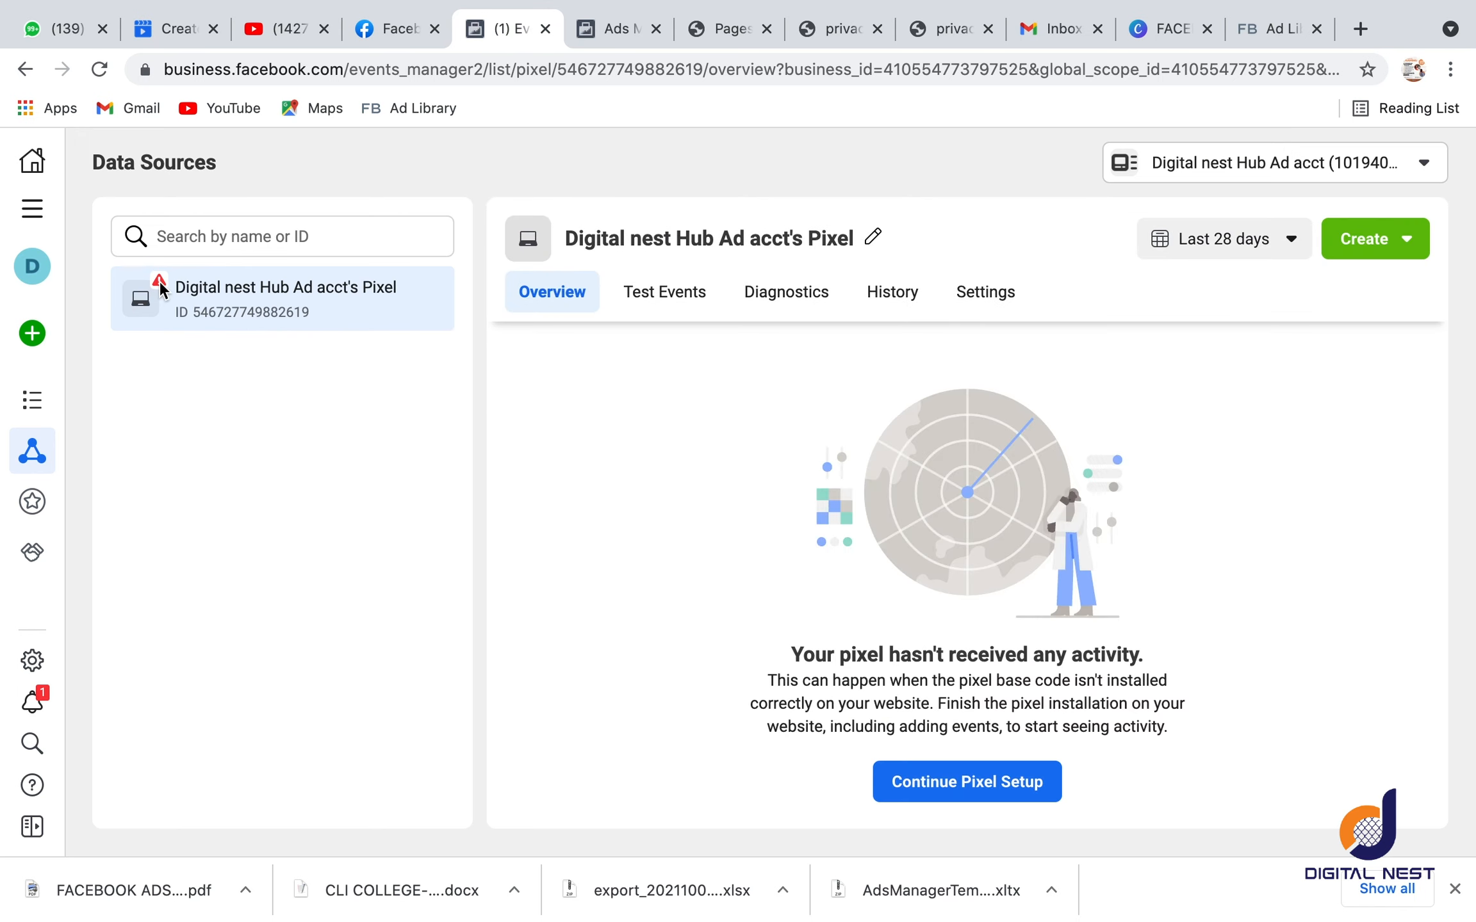
pyautogui.doubleClick(269, 312)
pyautogui.hotkey('ctrl', 'c')
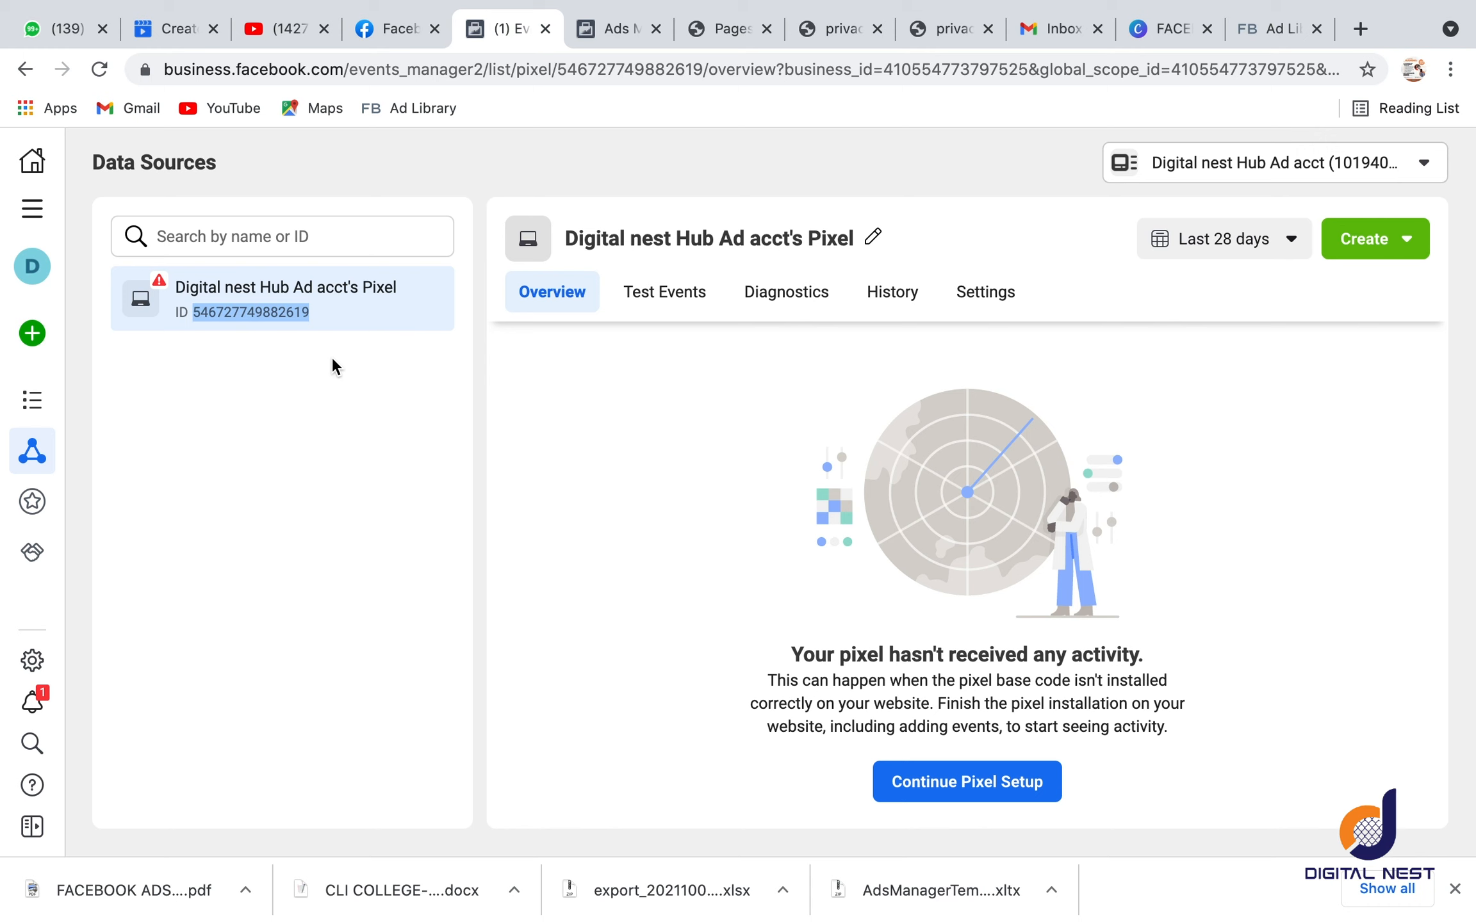
# Step: Switch to the WordPress admin site and open the Facebook Pixel settings in the PixelYourSite dashboard
pyautogui.click(711, 32)
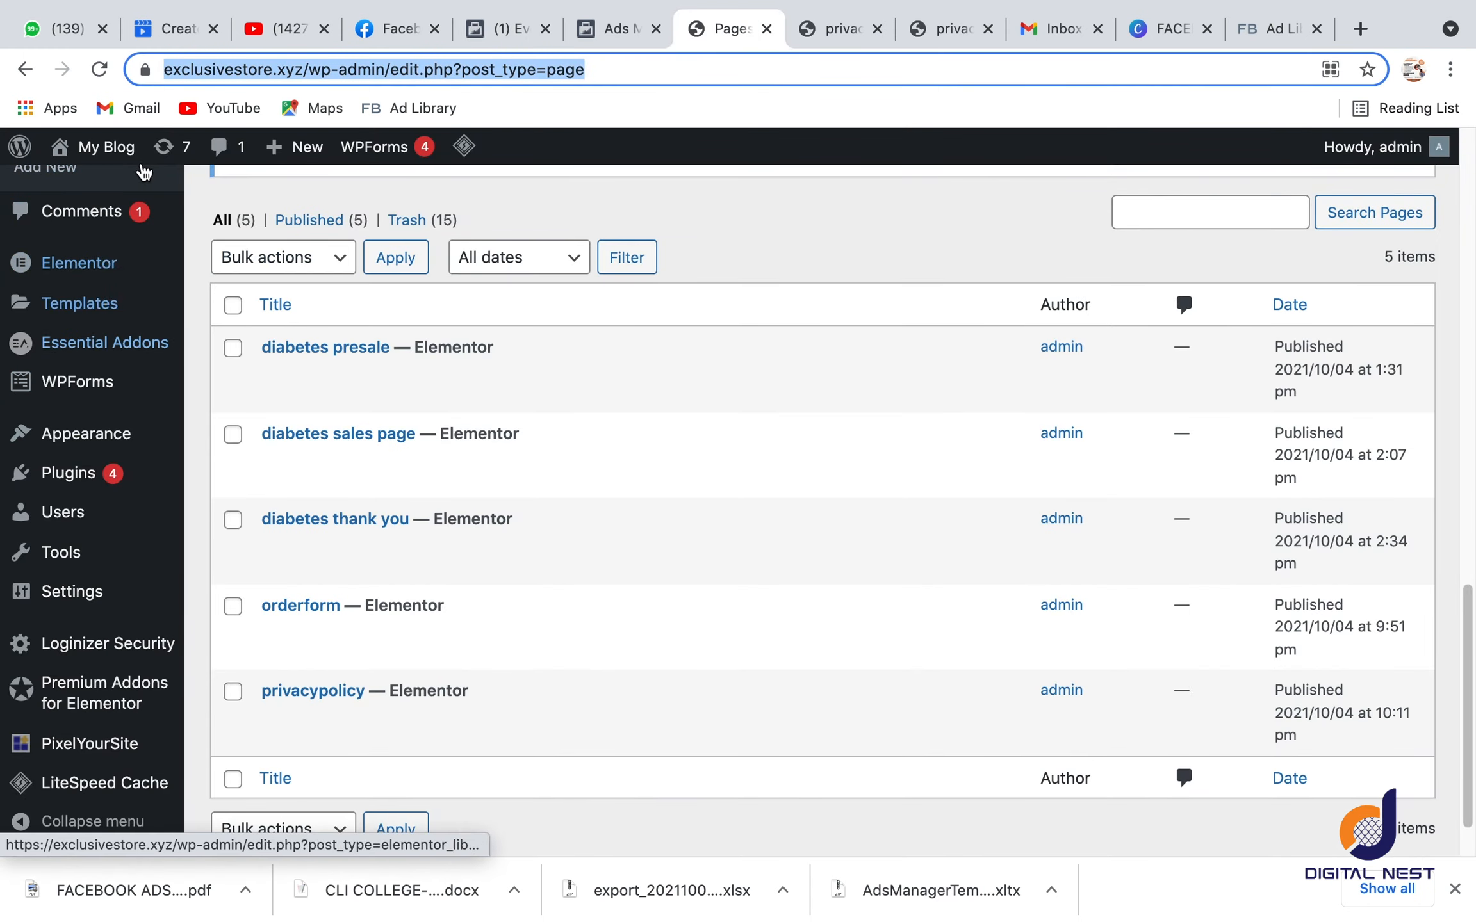
pyautogui.moveTo(86, 732)
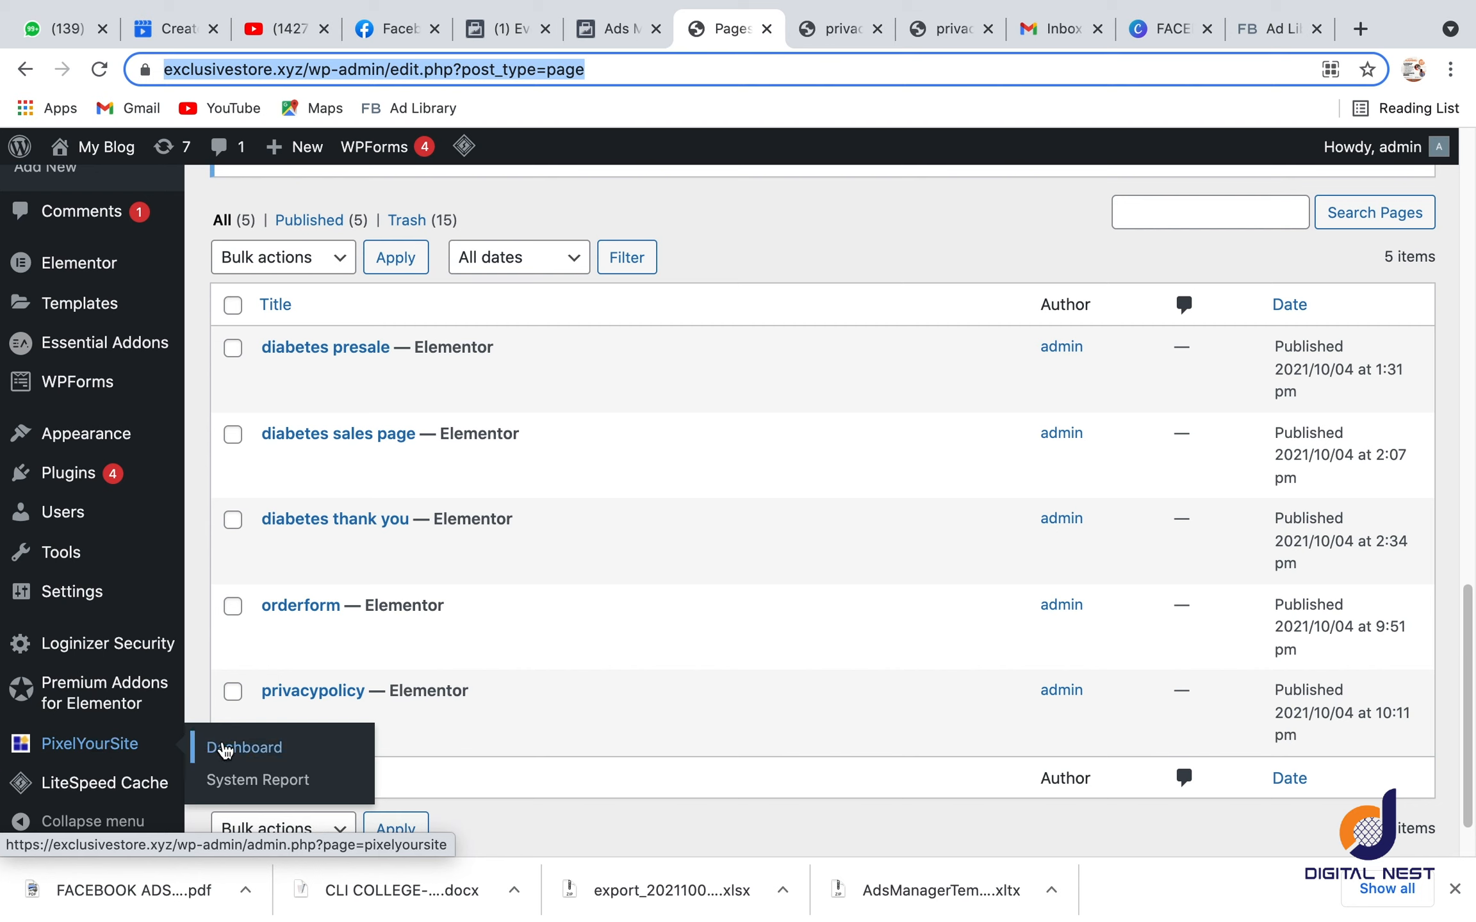
pyautogui.click(225, 749)
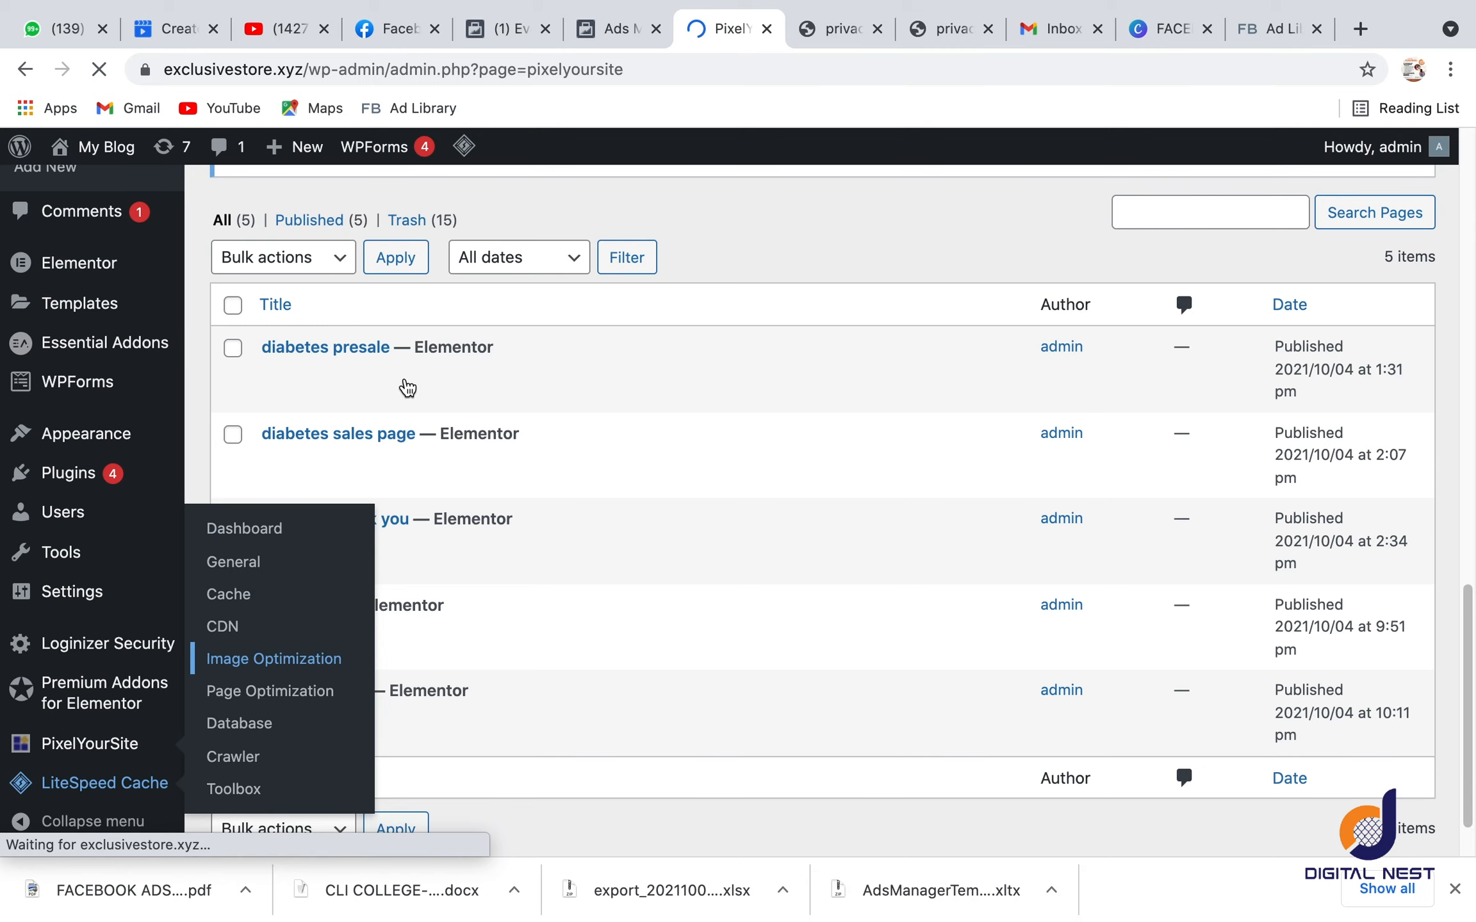
pyautogui.scroll(-15, 523, 647)
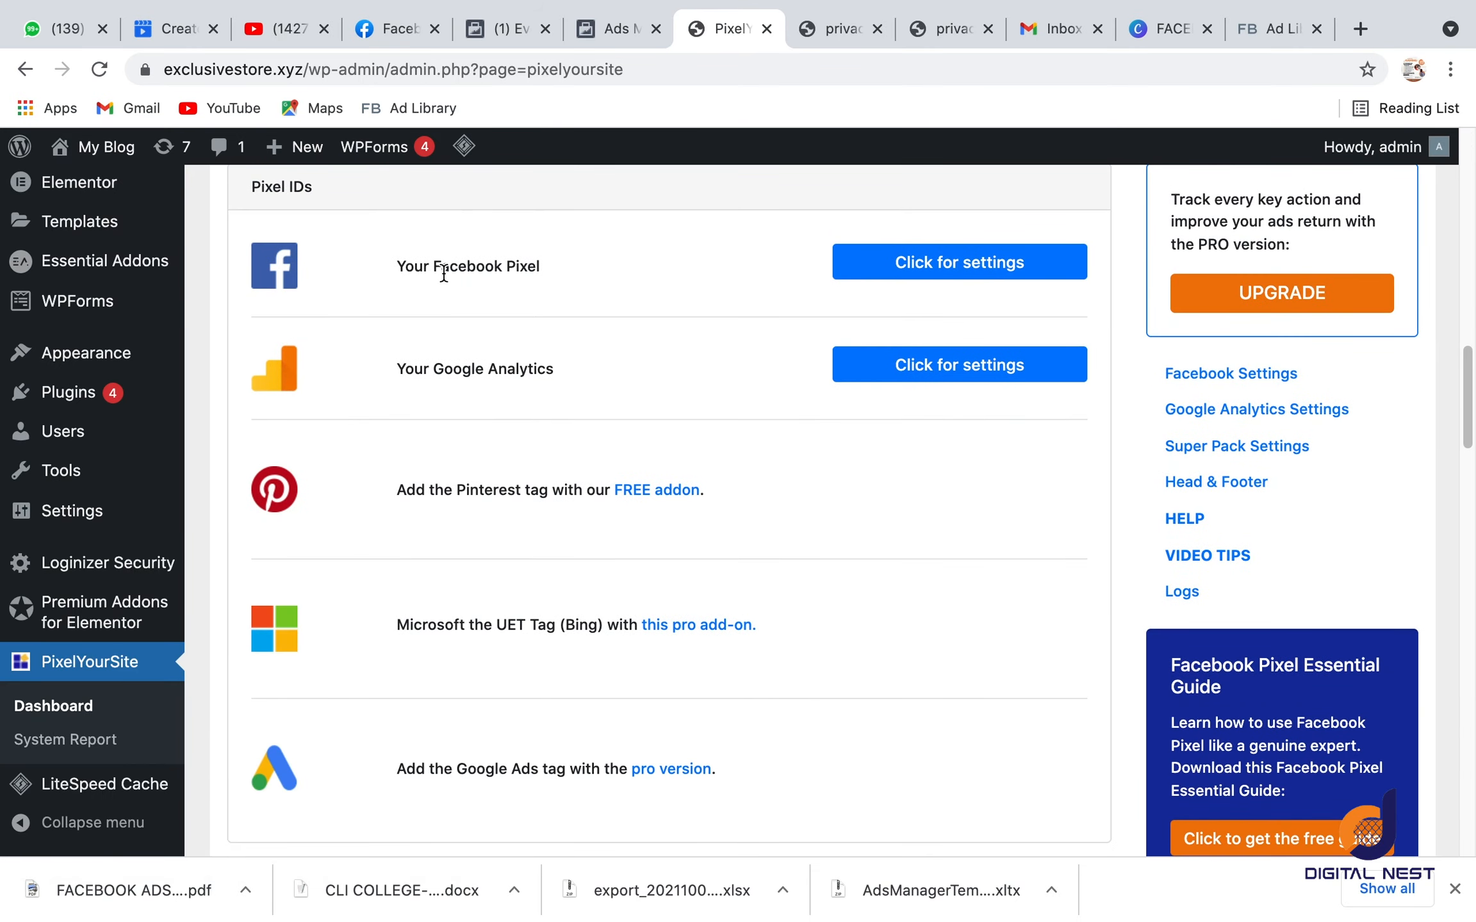
pyautogui.click(936, 262)
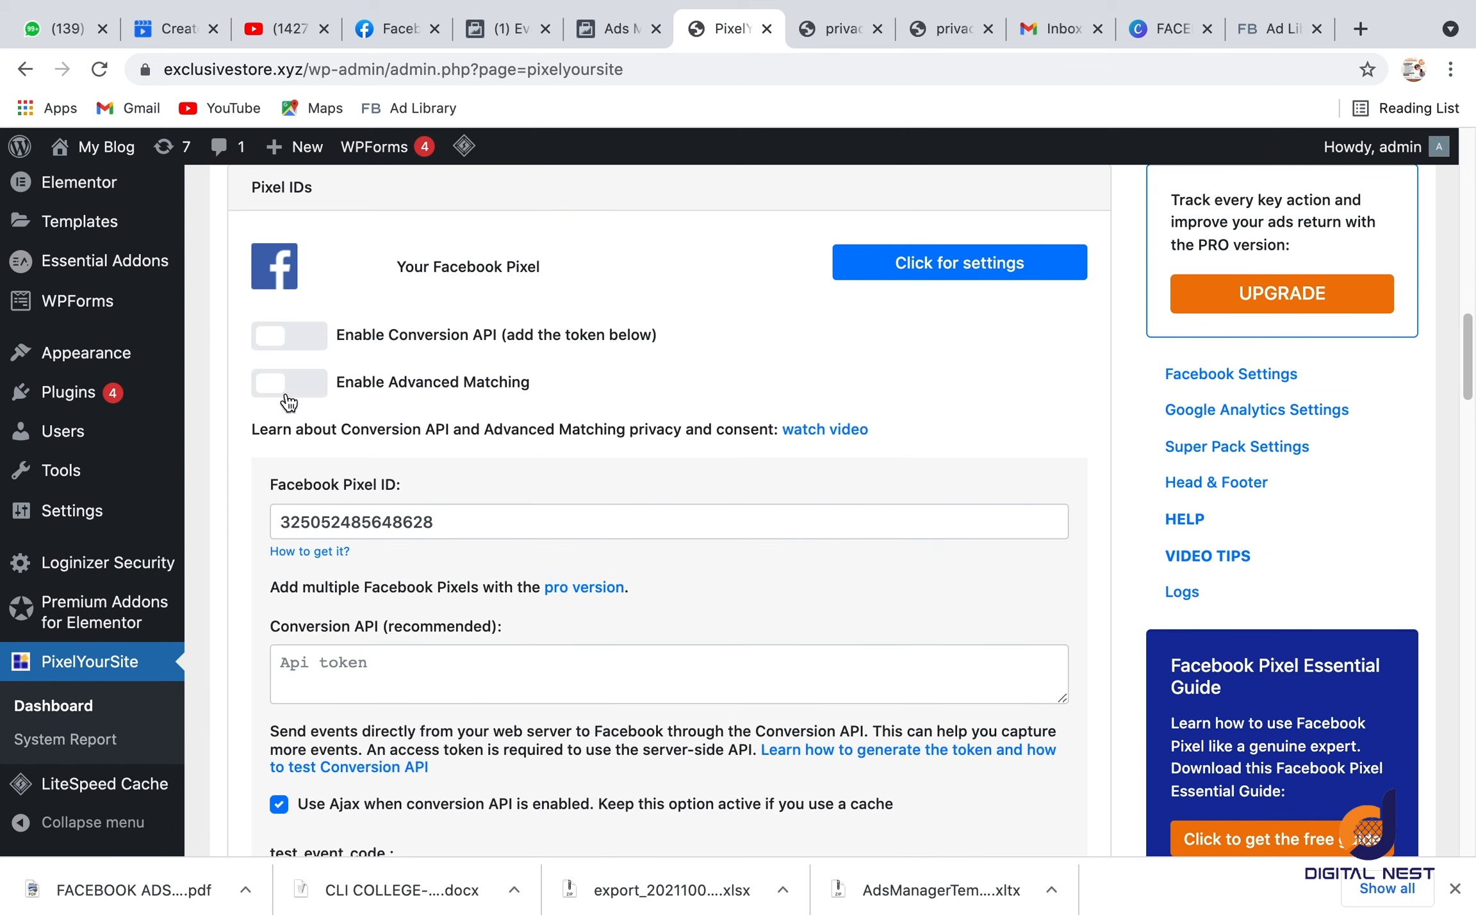
# Step: Replace the existing Facebook Pixel ID in PixelYourSite with the copied ID of the new pixel
pyautogui.click(476, 522)
pyautogui.doubleClick(476, 522)
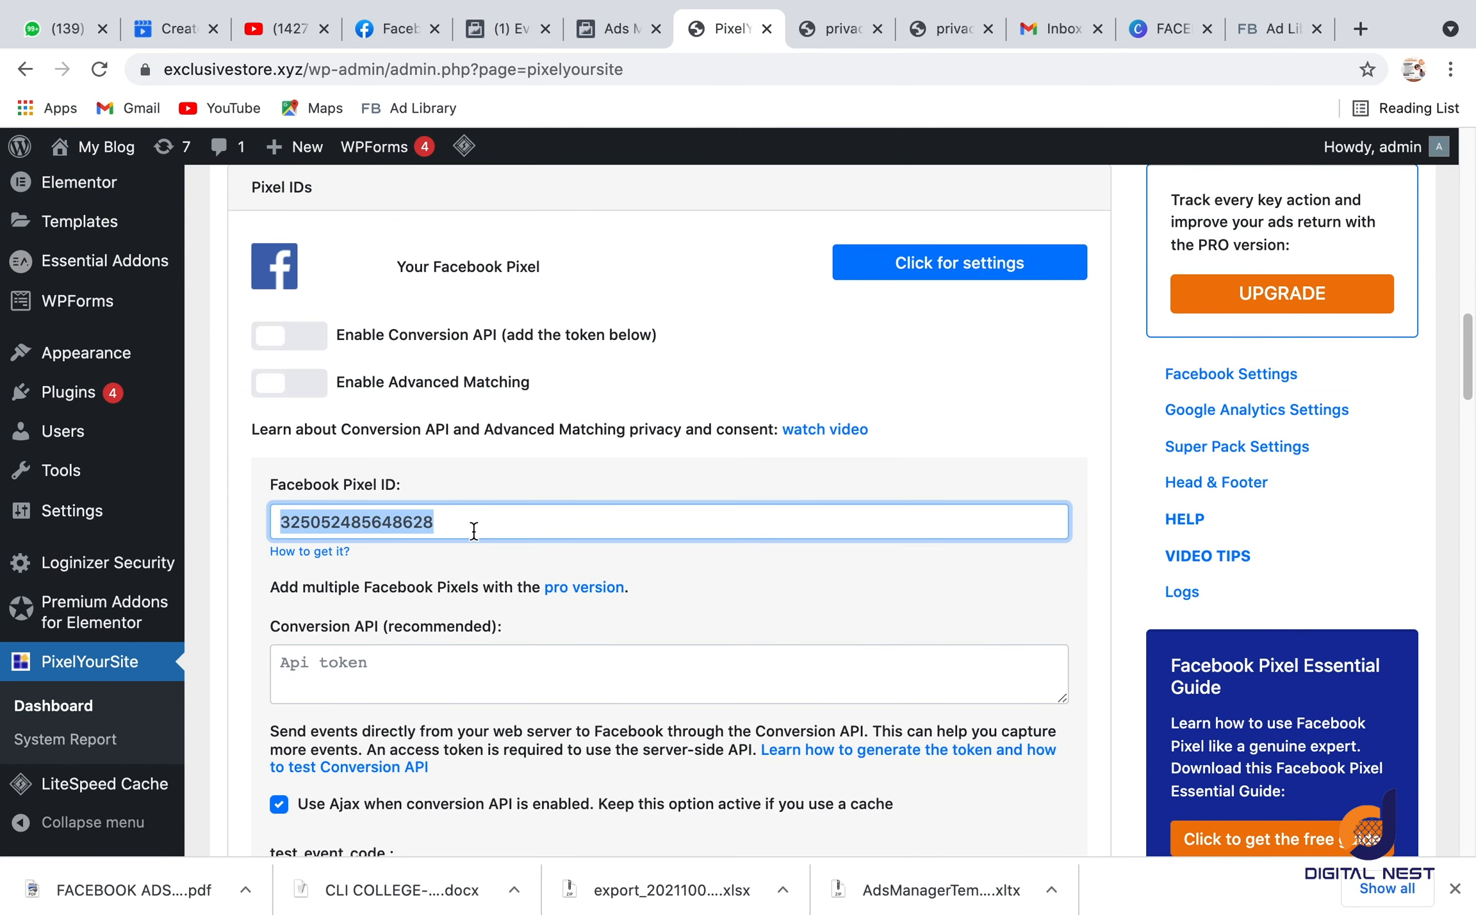
pyautogui.press('BackSpace')
pyautogui.hotkey('ctrl', 'v')
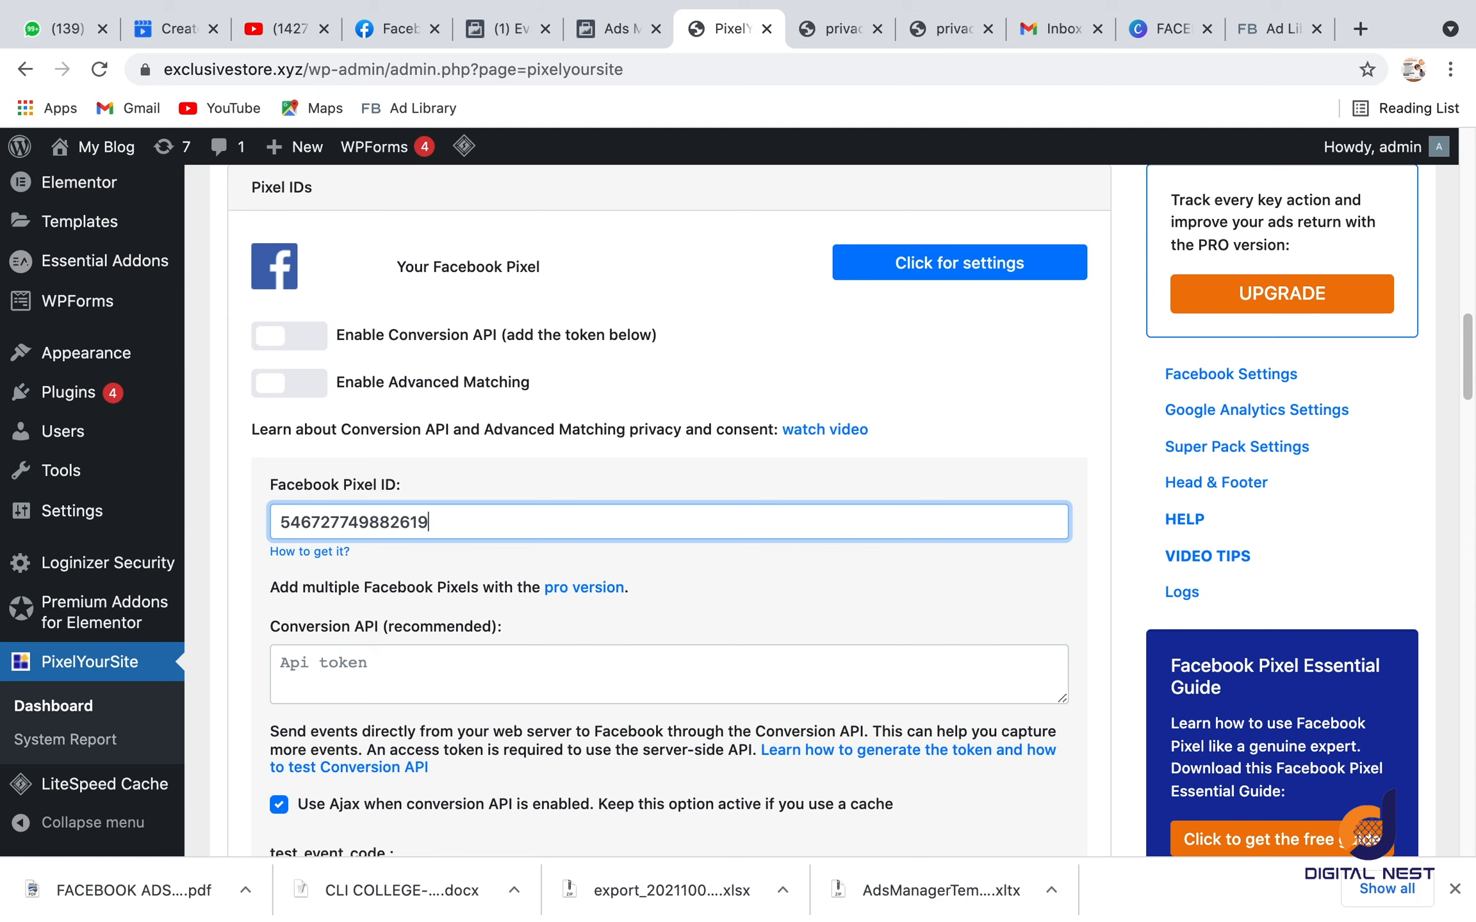
pyautogui.click(492, 471)
pyautogui.scroll(-20, 493, 471)
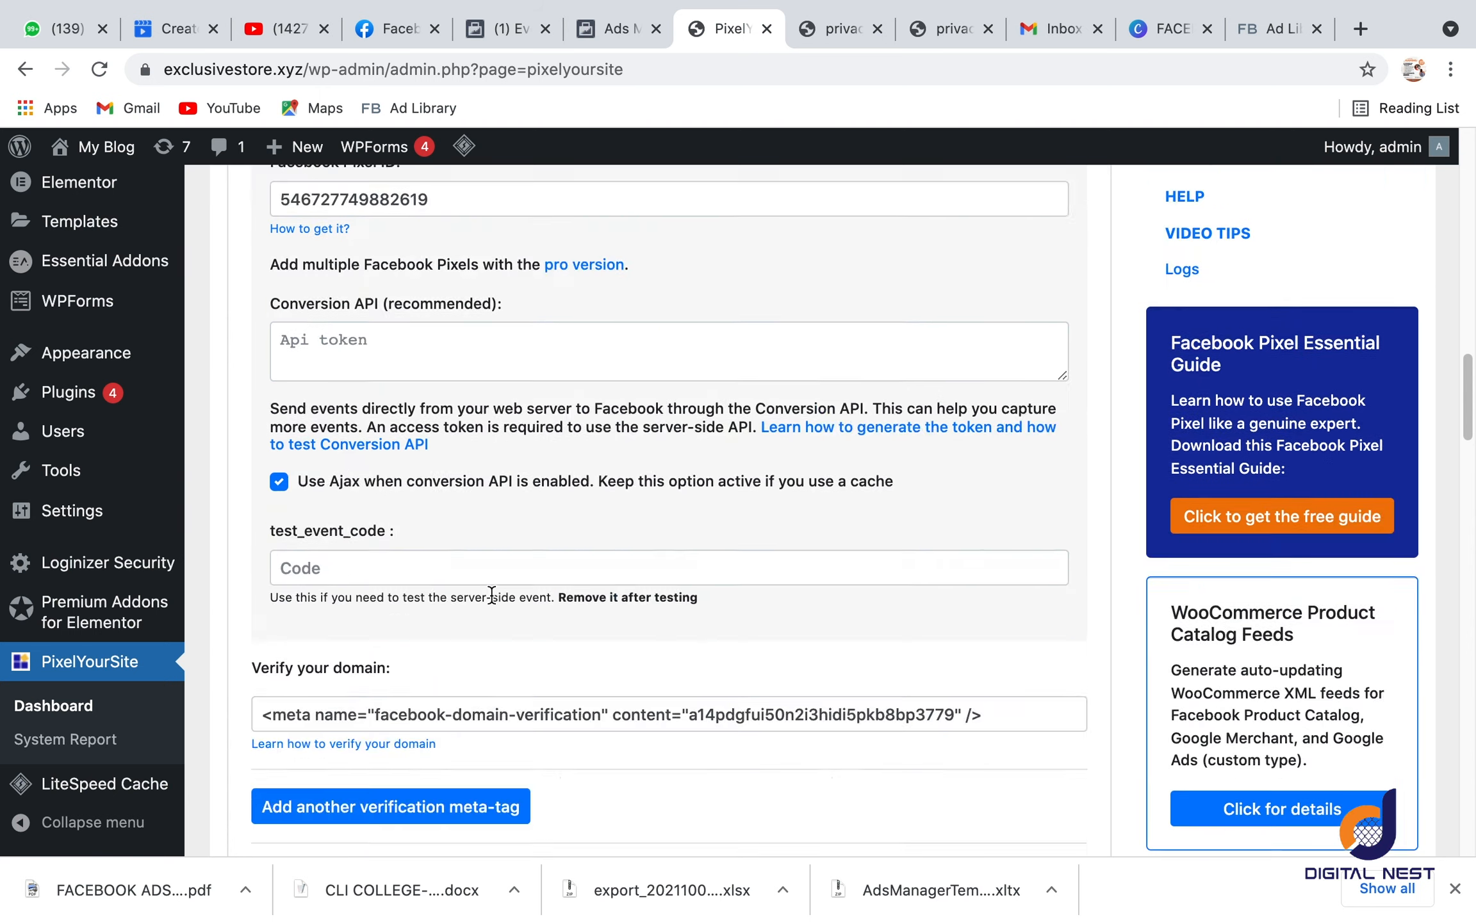
# Step: Save the PixelYourSite settings and switch back to the Facebook Events Manager
pyautogui.scroll(-8, 520, 578)
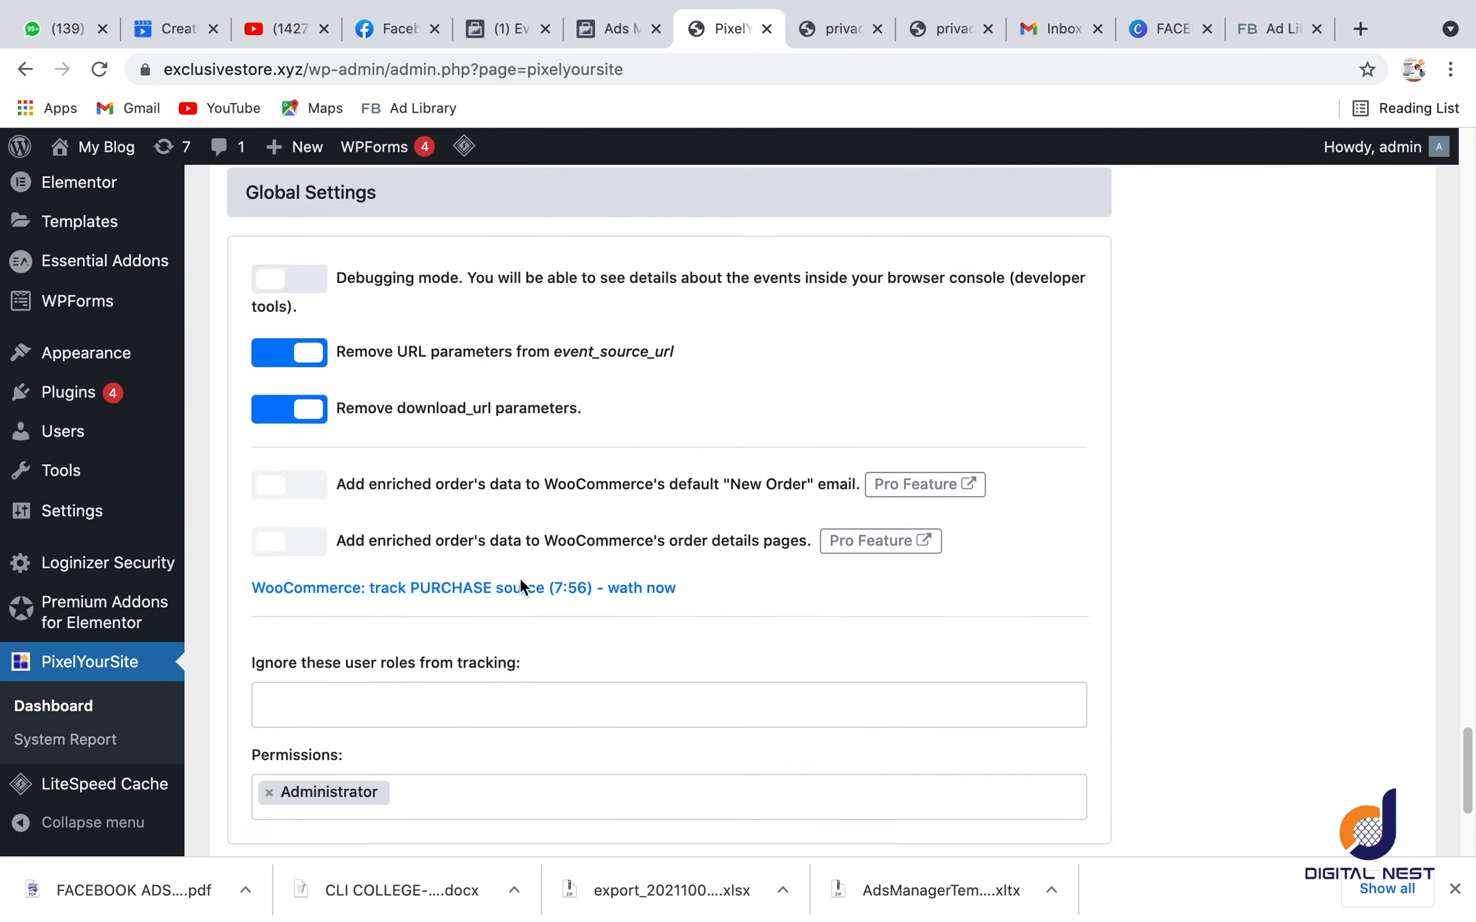
pyautogui.click(668, 706)
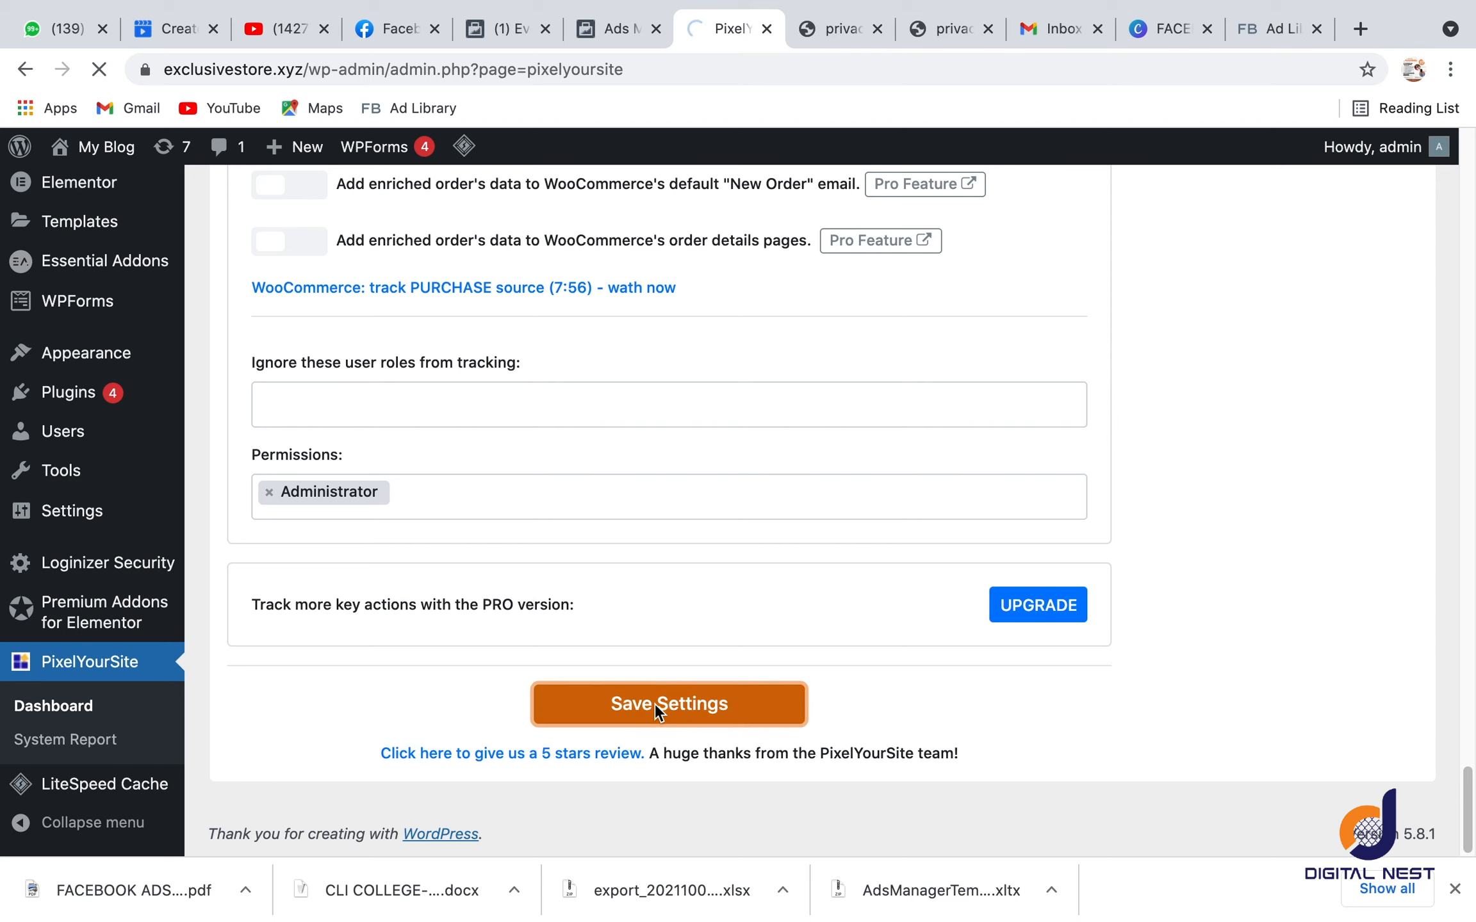
pyautogui.scroll(-10, 688, 596)
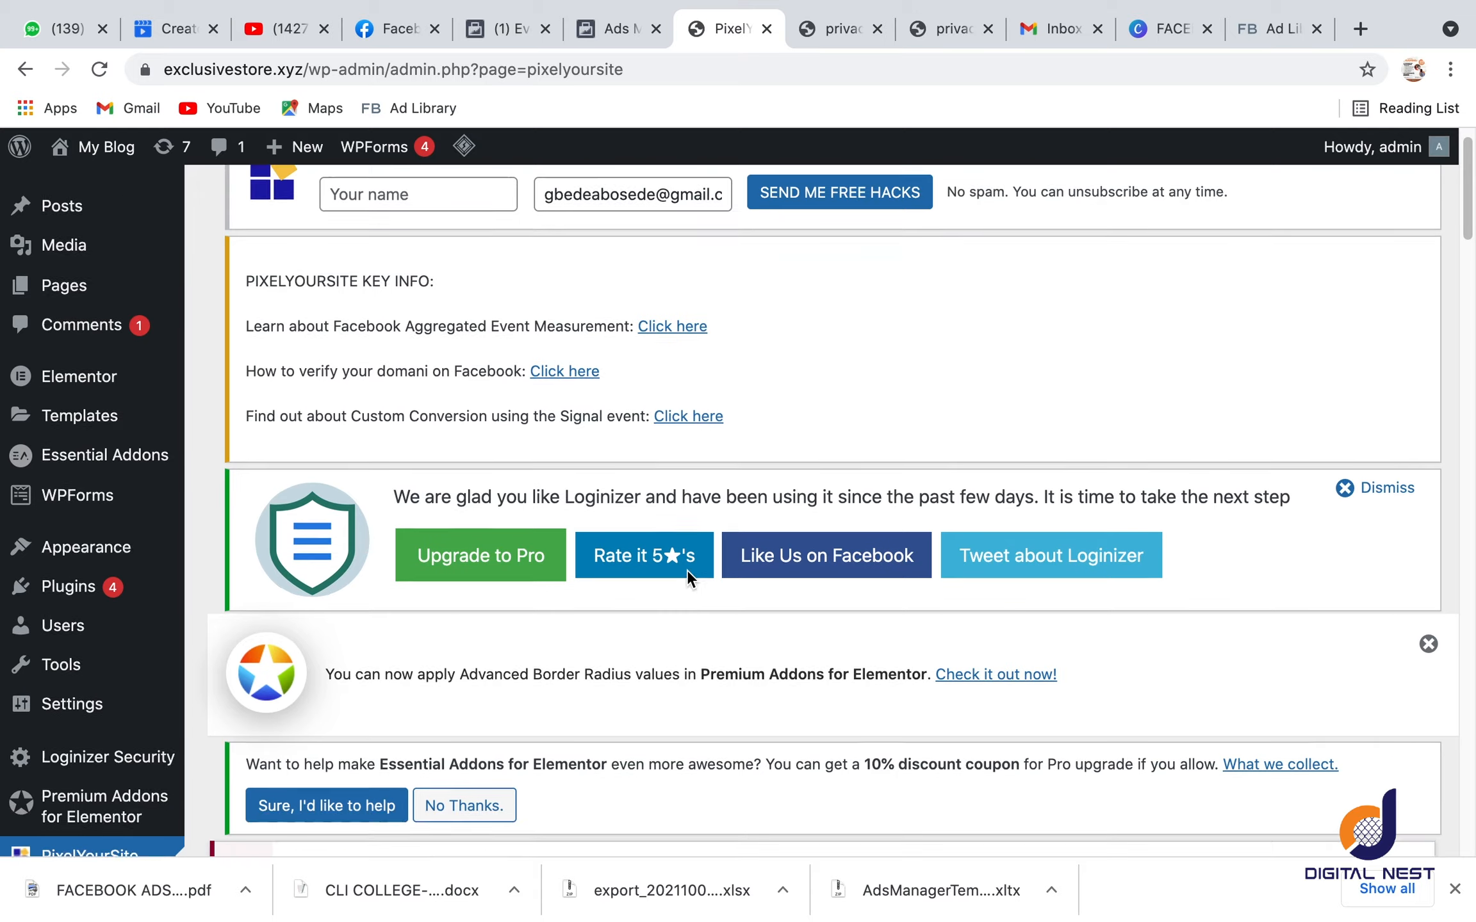
pyautogui.scroll(-5, 683, 568)
pyautogui.scroll(20, 677, 568)
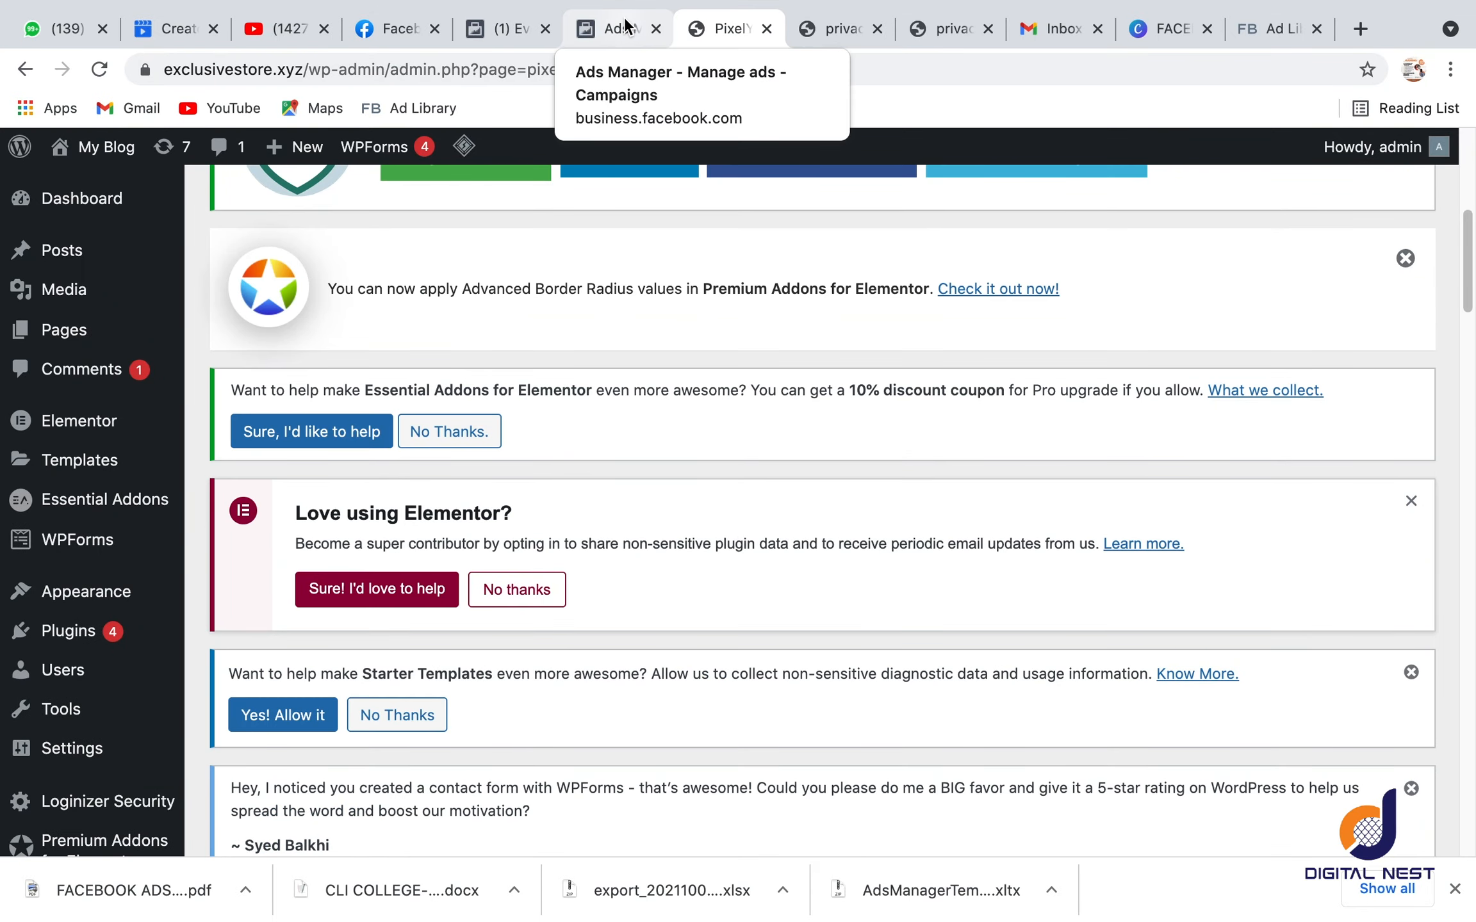
pyautogui.click(585, 20)
pyautogui.click(502, 23)
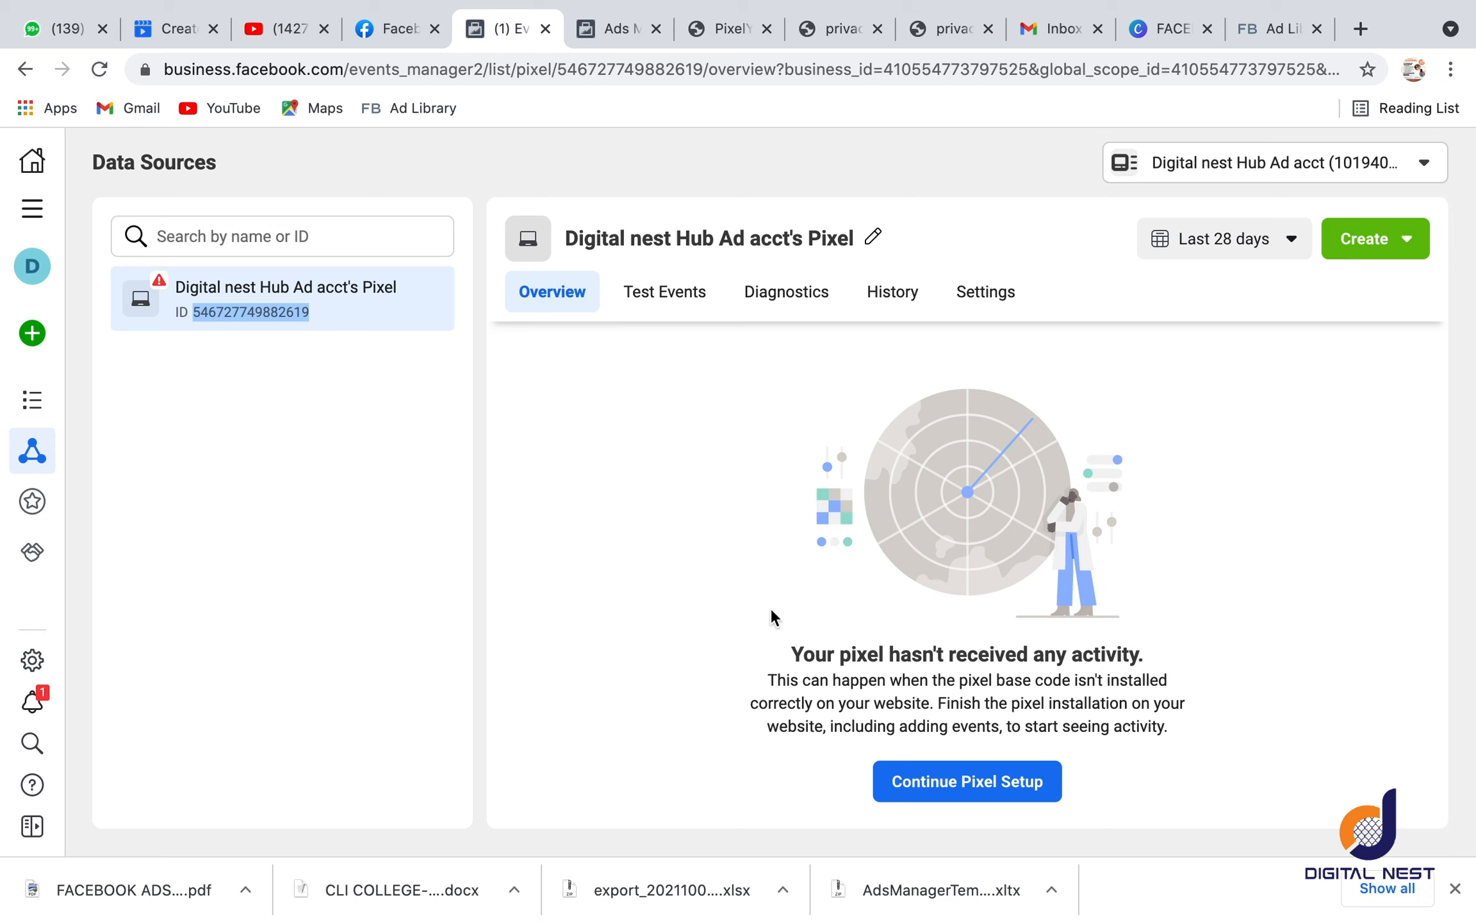
pyautogui.click(1003, 786)
pyautogui.click(983, 784)
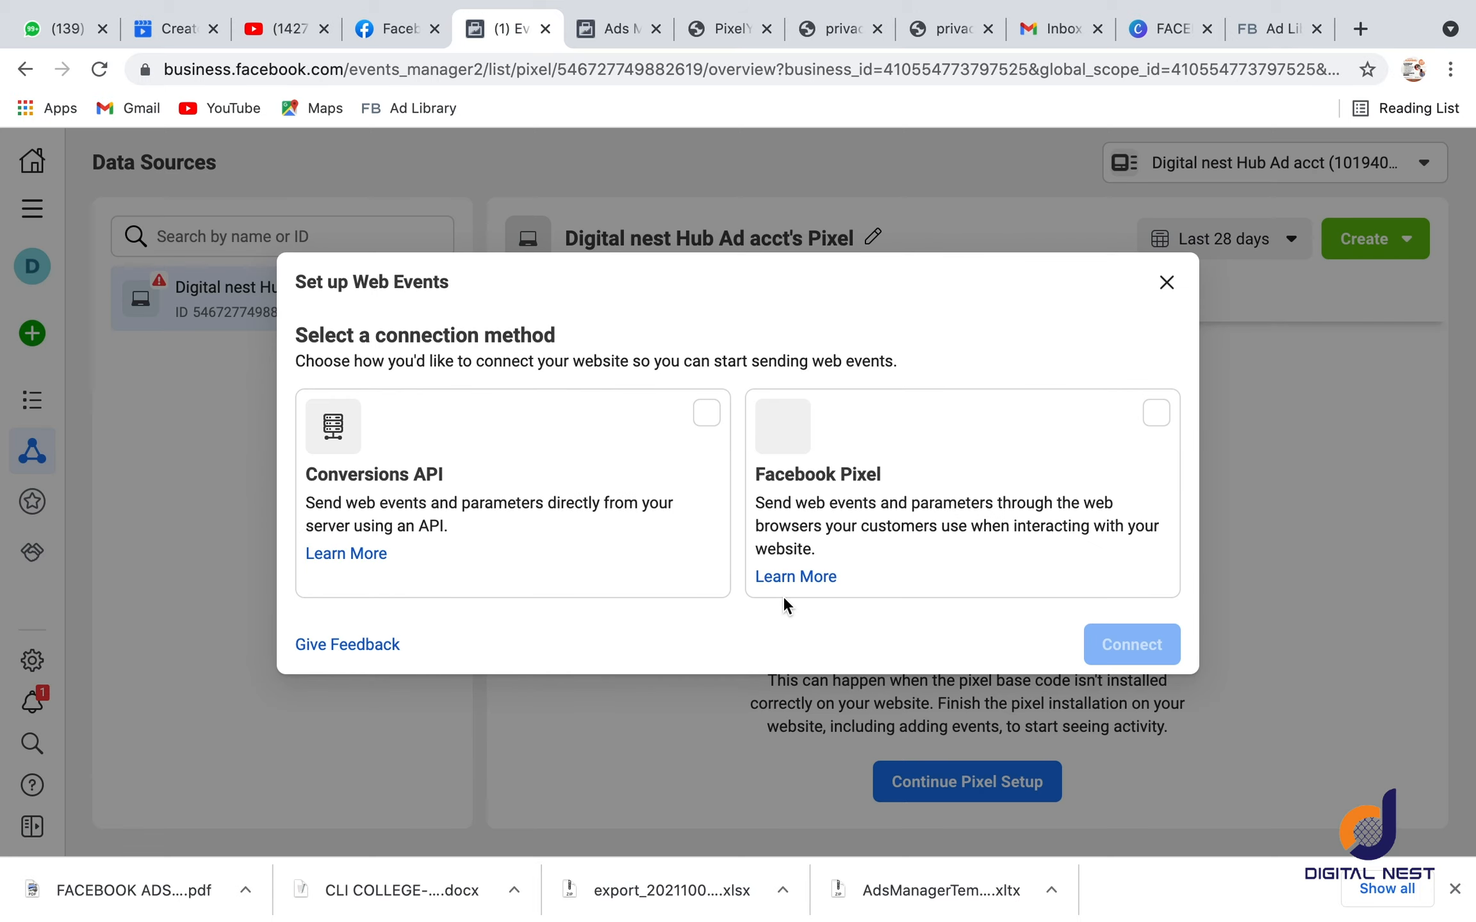
pyautogui.click(1164, 283)
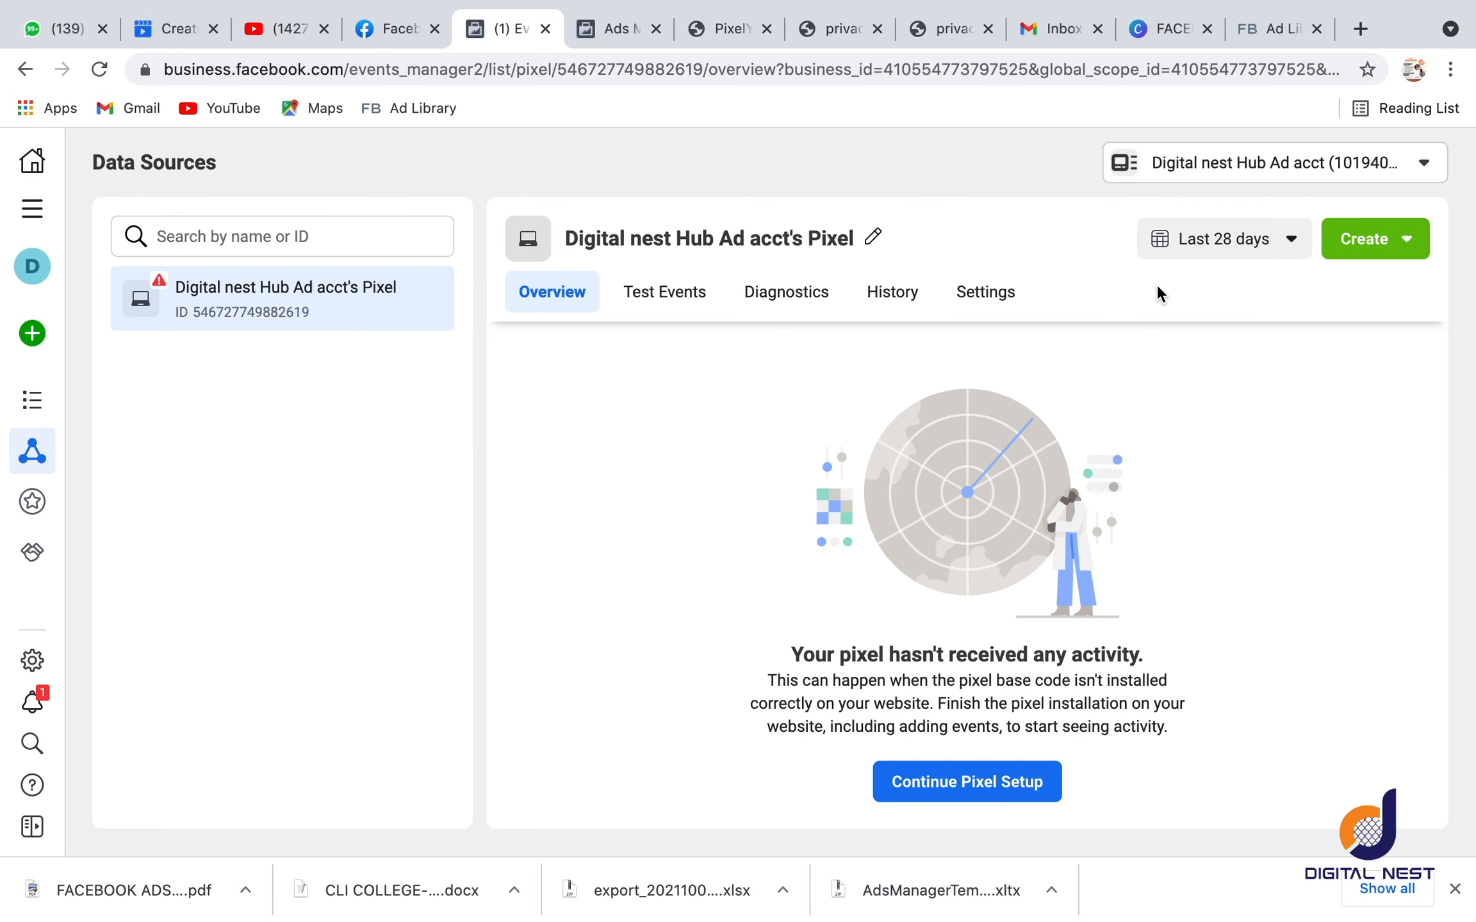
# Step: Open the WordPress platform under Partner Integrations and bring up its settings
pyautogui.moveTo(18, 521)
pyautogui.moveTo(43, 558)
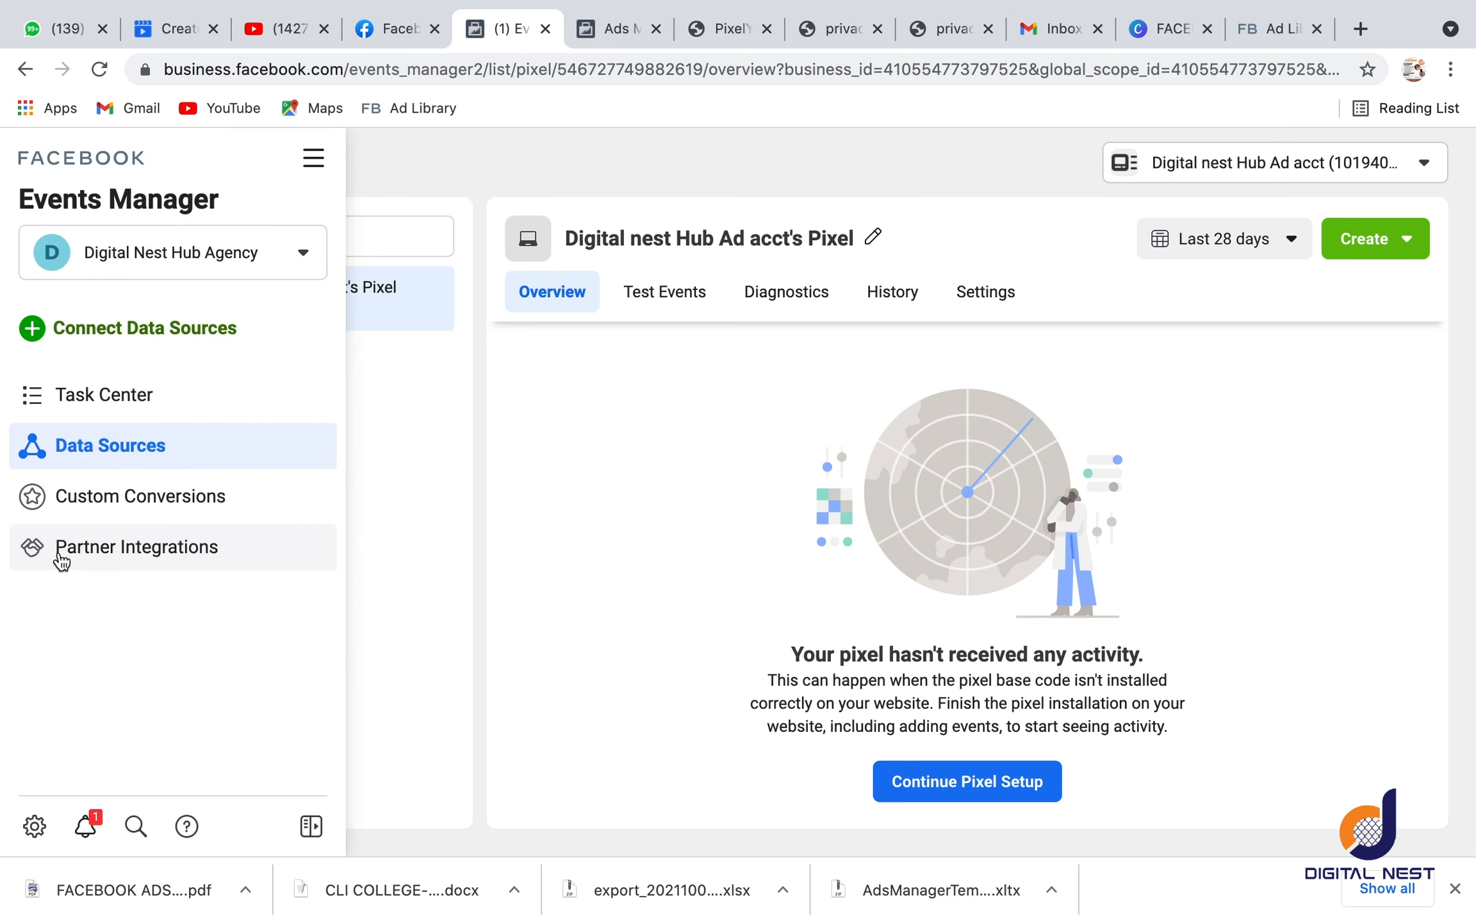
pyautogui.click(61, 561)
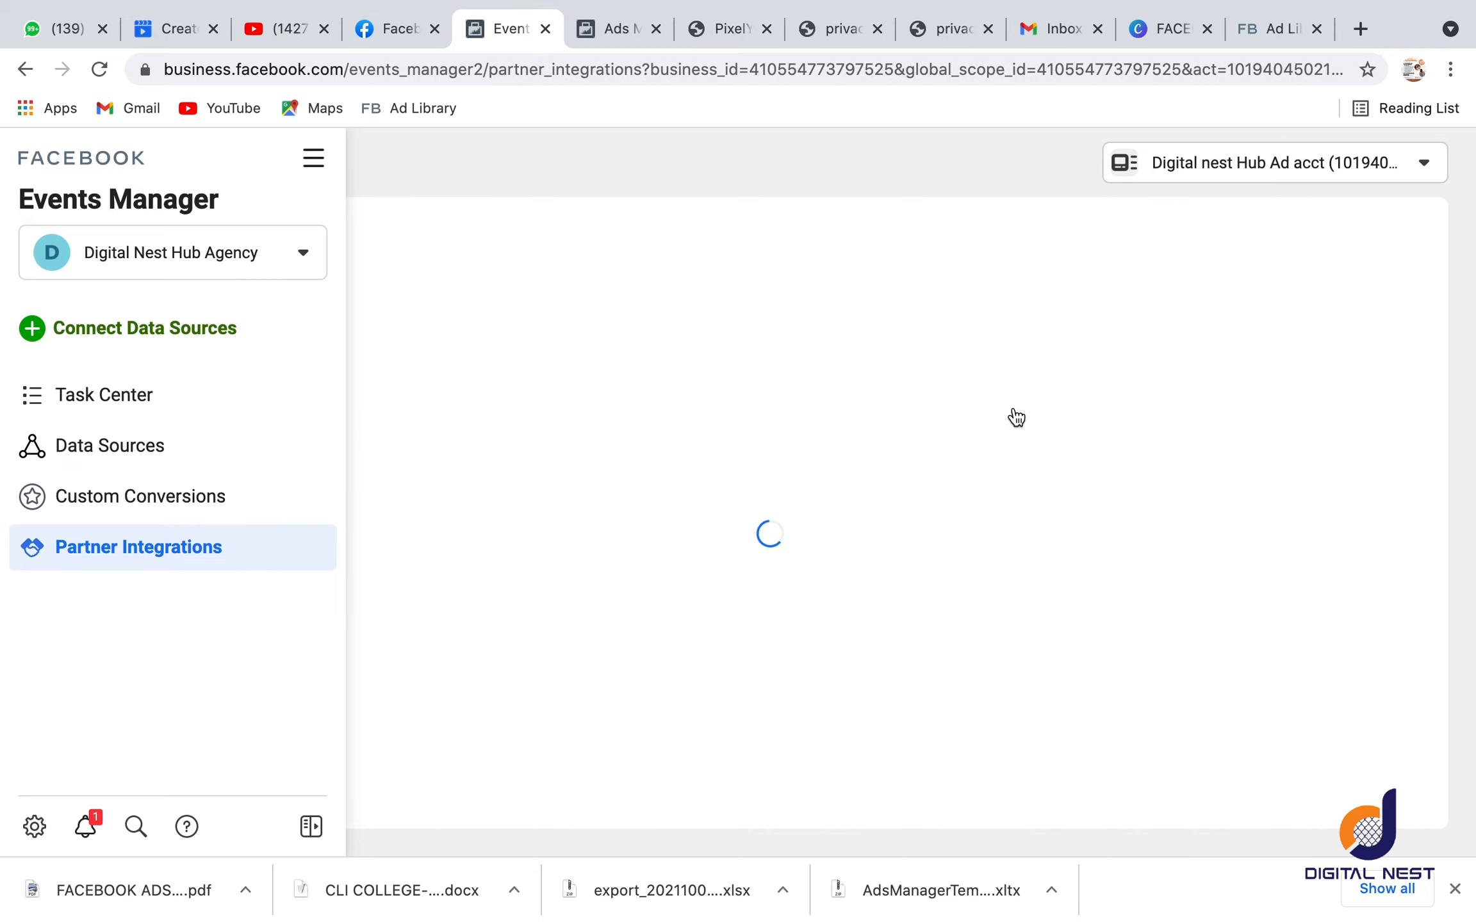
pyautogui.scroll(-20, 650, 500)
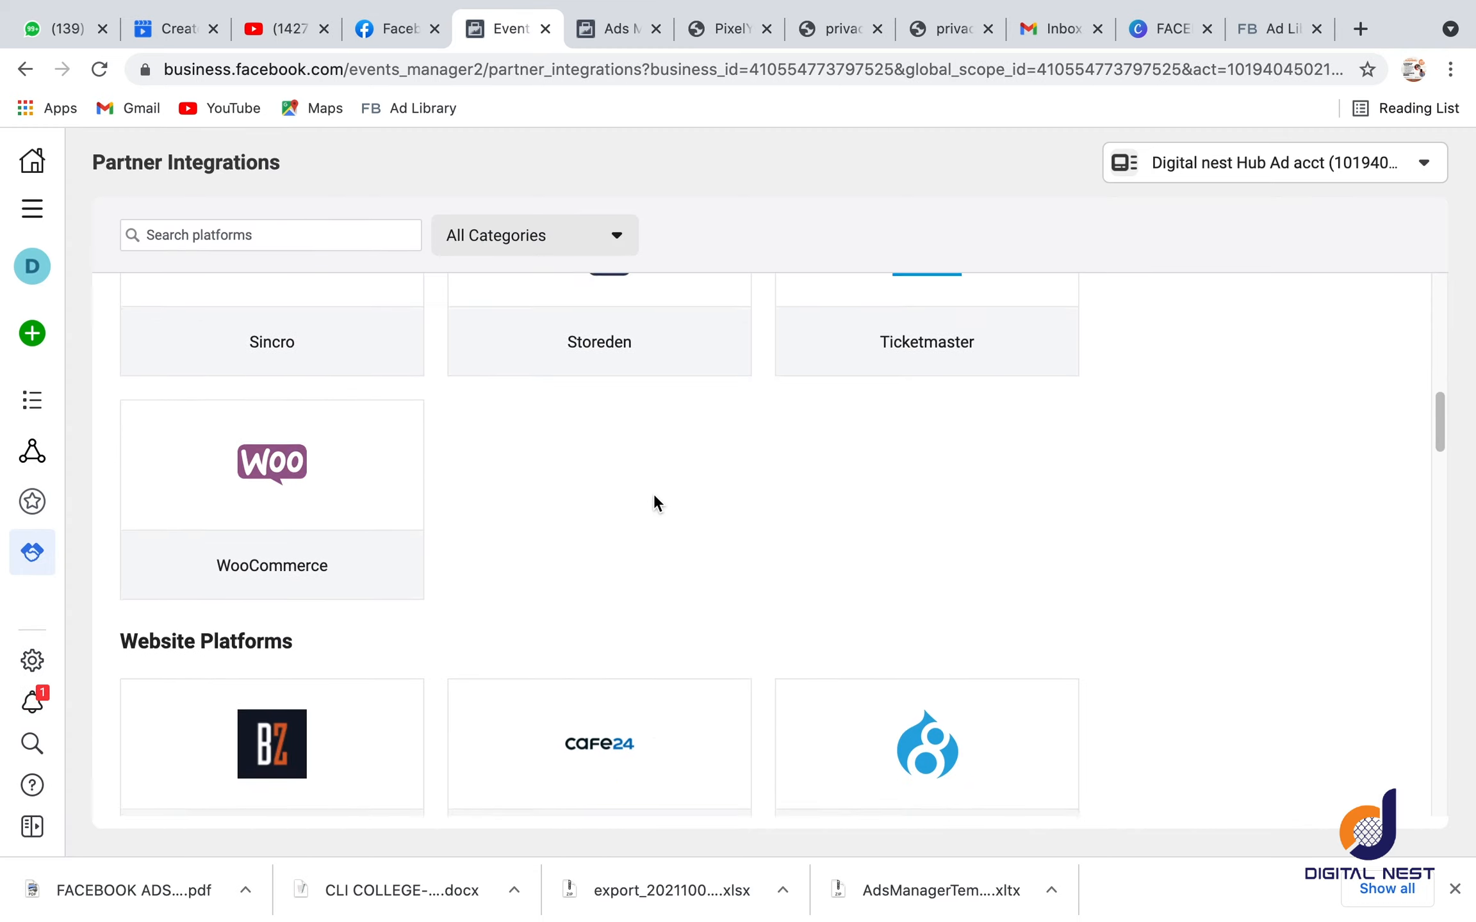
pyautogui.scroll(-5, 653, 499)
pyautogui.scroll(6, 653, 500)
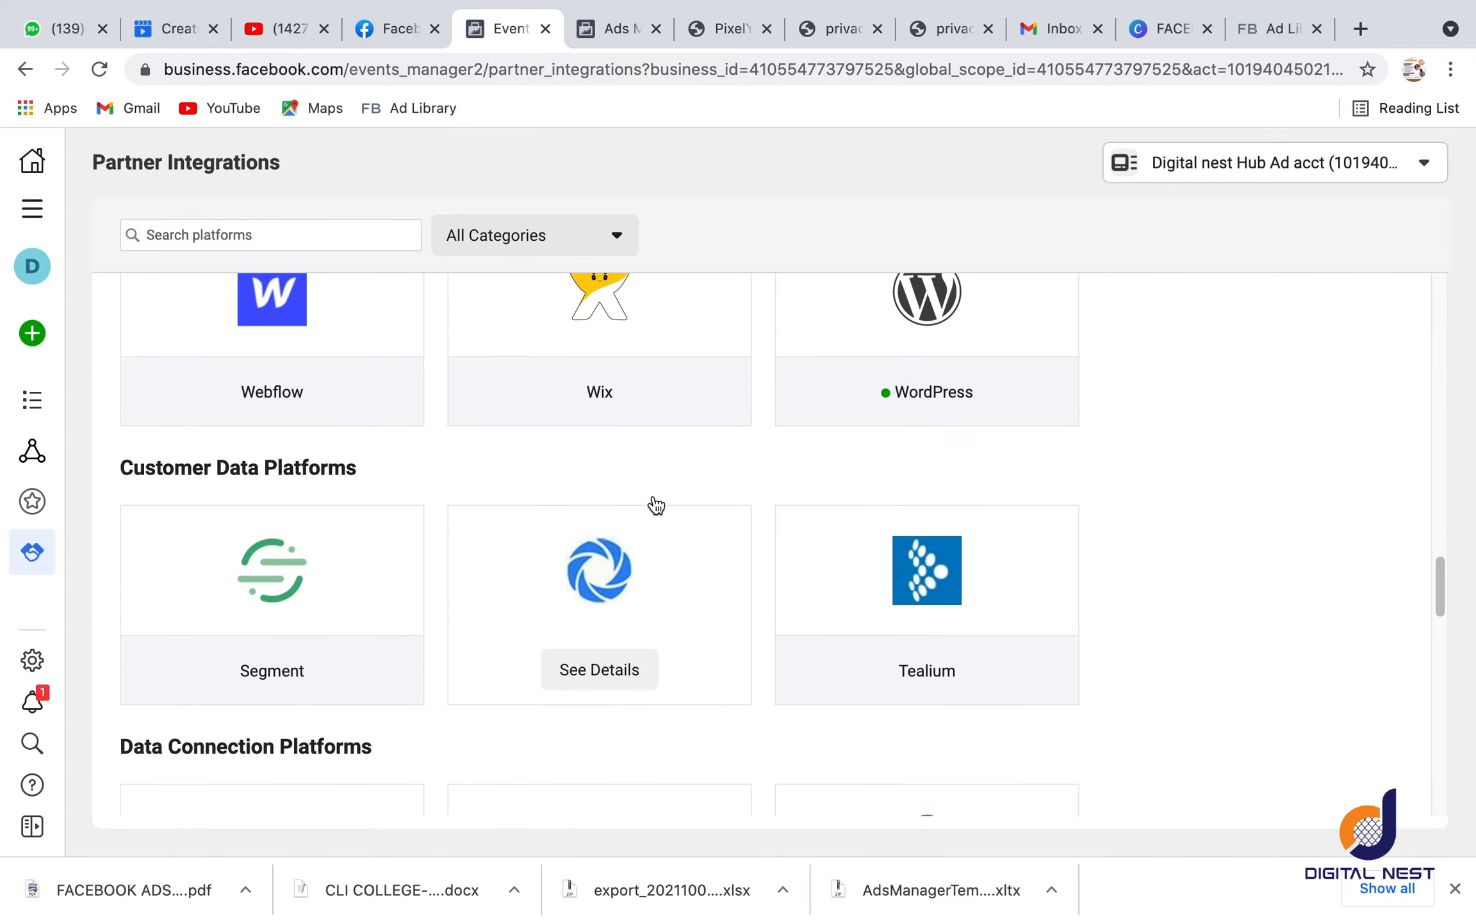
pyautogui.click(954, 392)
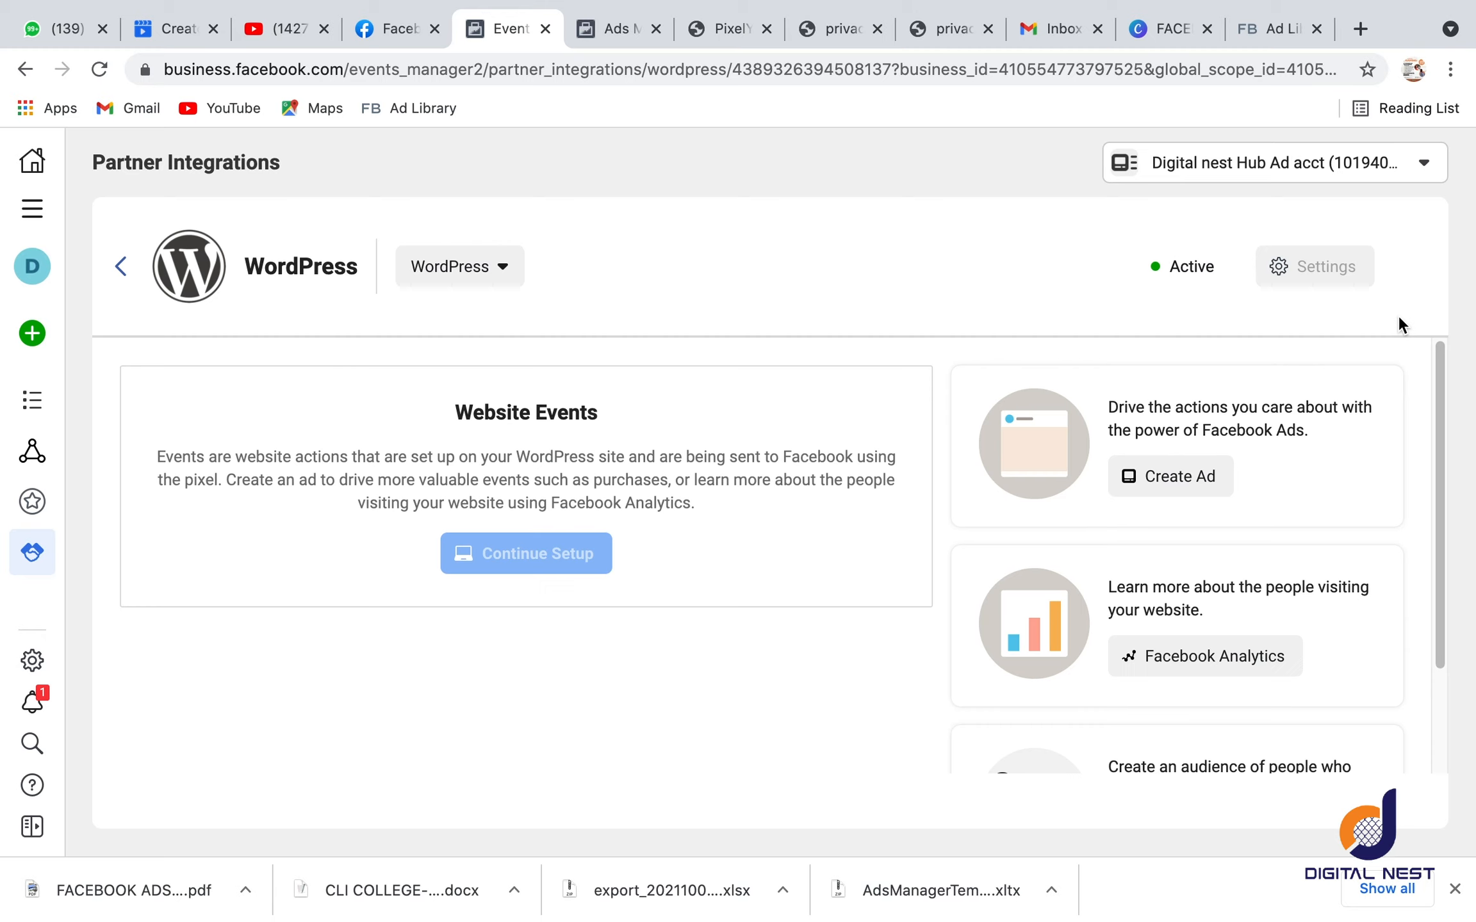
pyautogui.click(1305, 268)
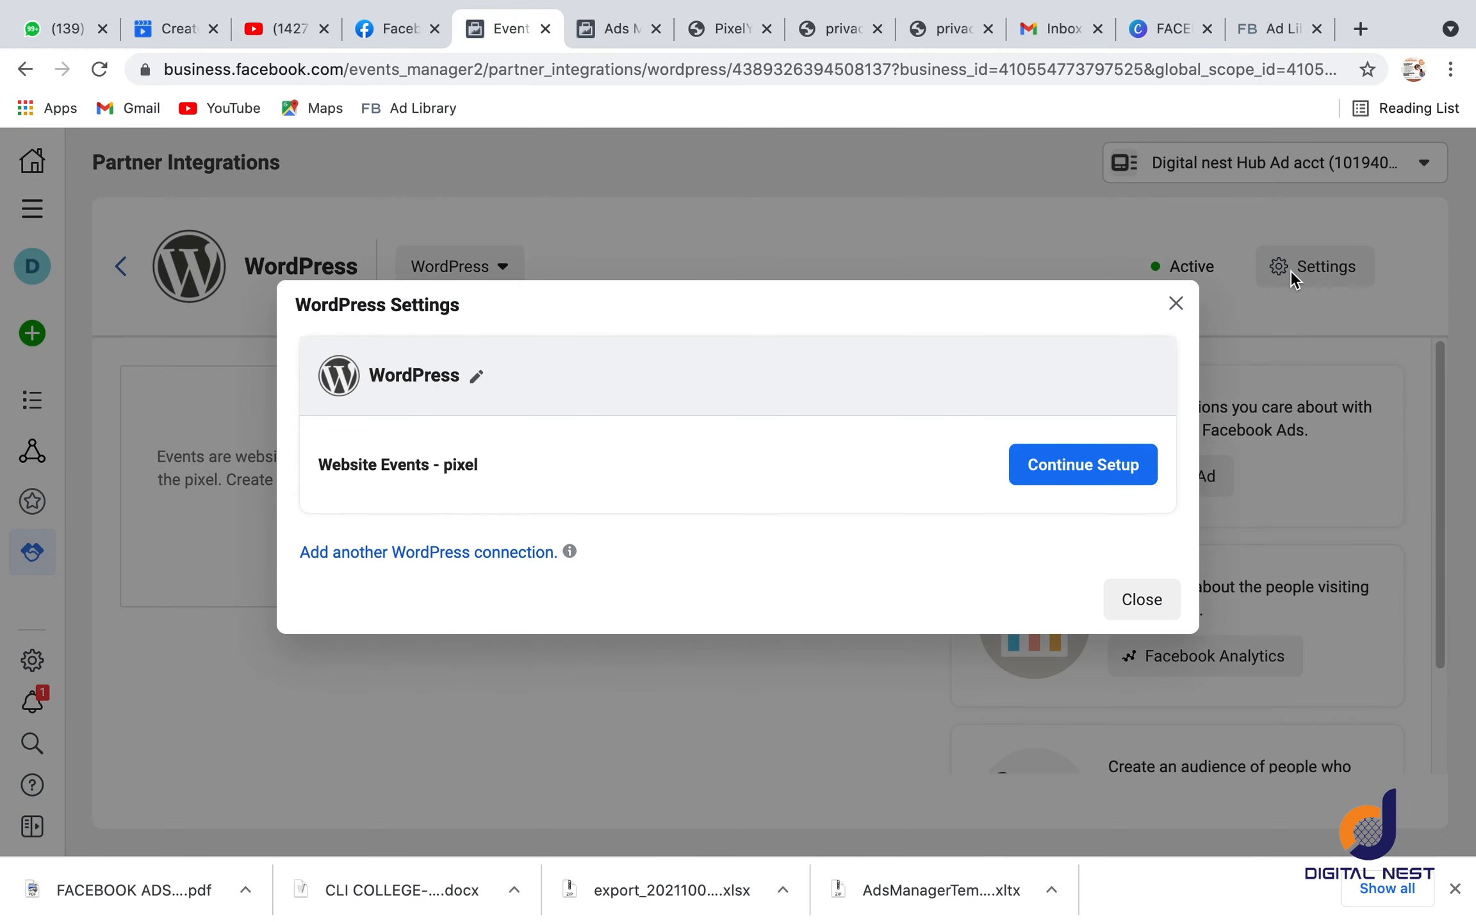
# Step: Continue the Website Events pixel setup with Digital nest Hub Ad acct's Pixel and advance the guide to Verify Connection
pyautogui.click(1028, 468)
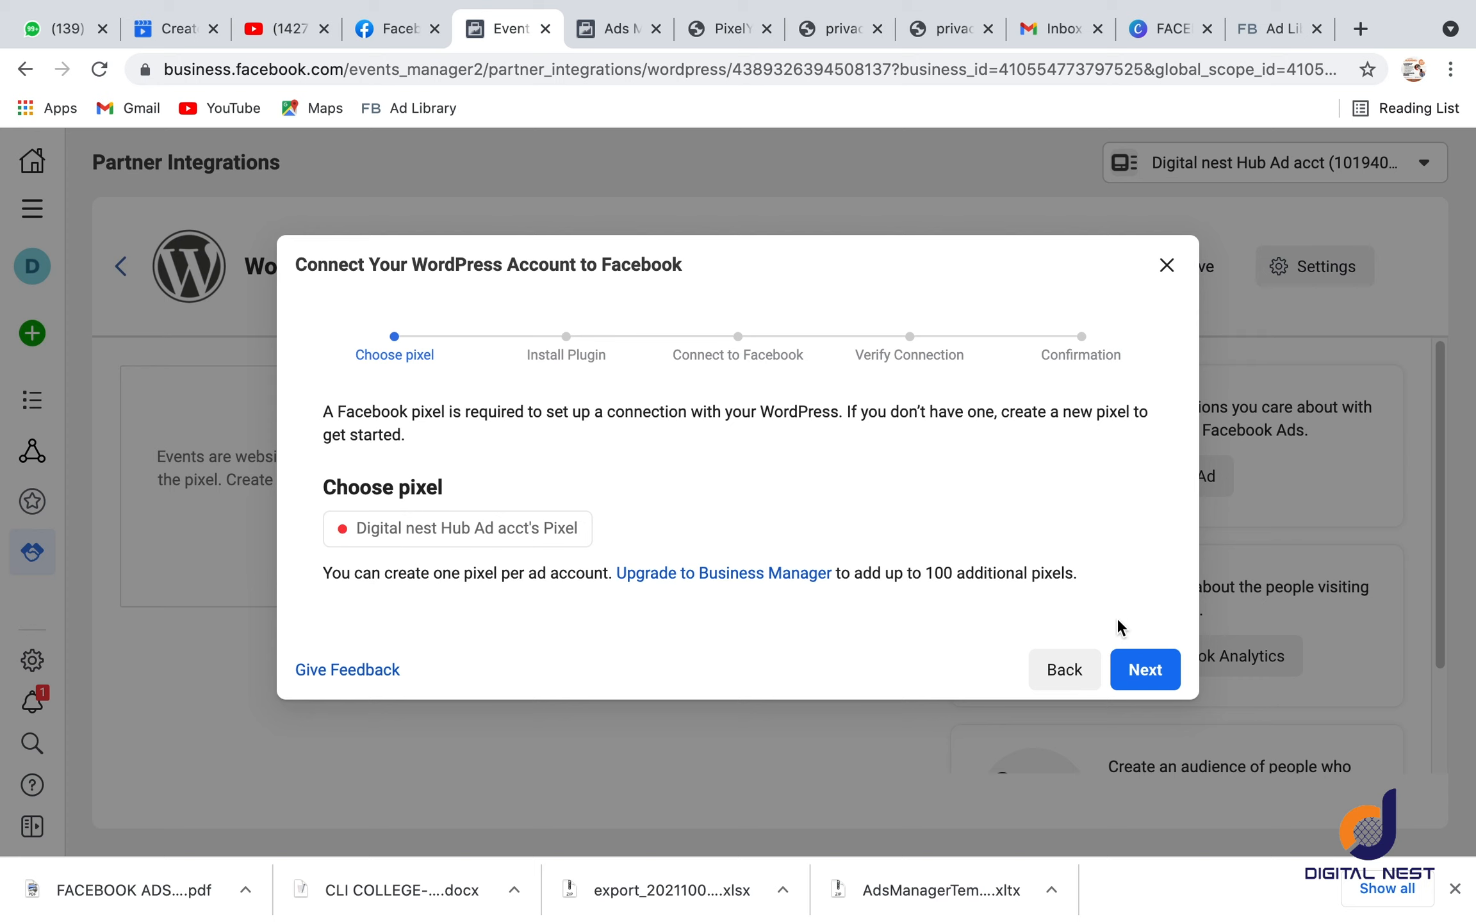
pyautogui.click(1146, 667)
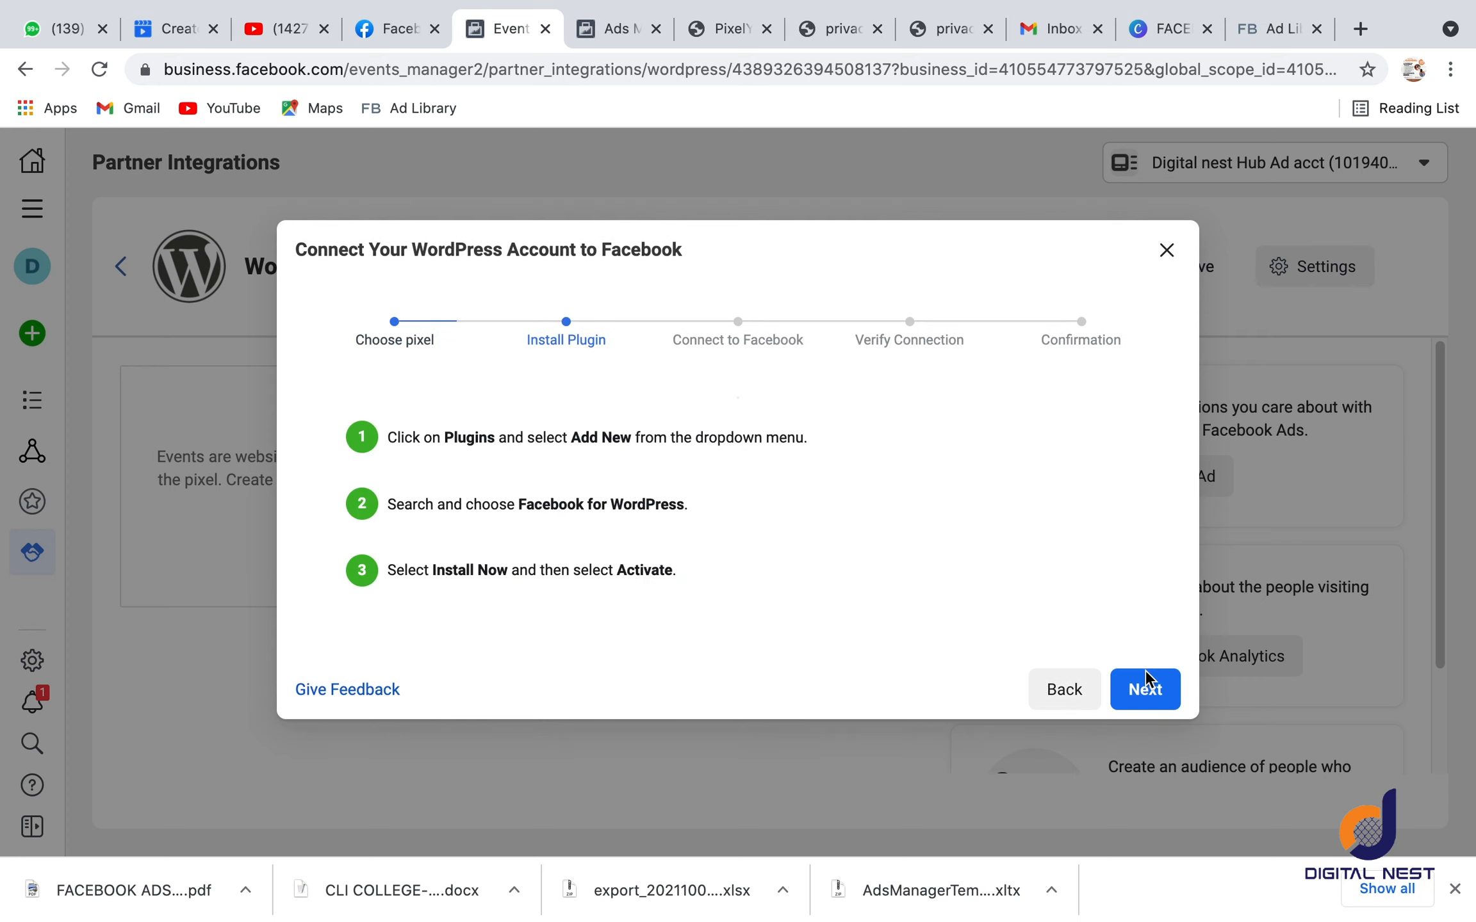
pyautogui.click(1164, 836)
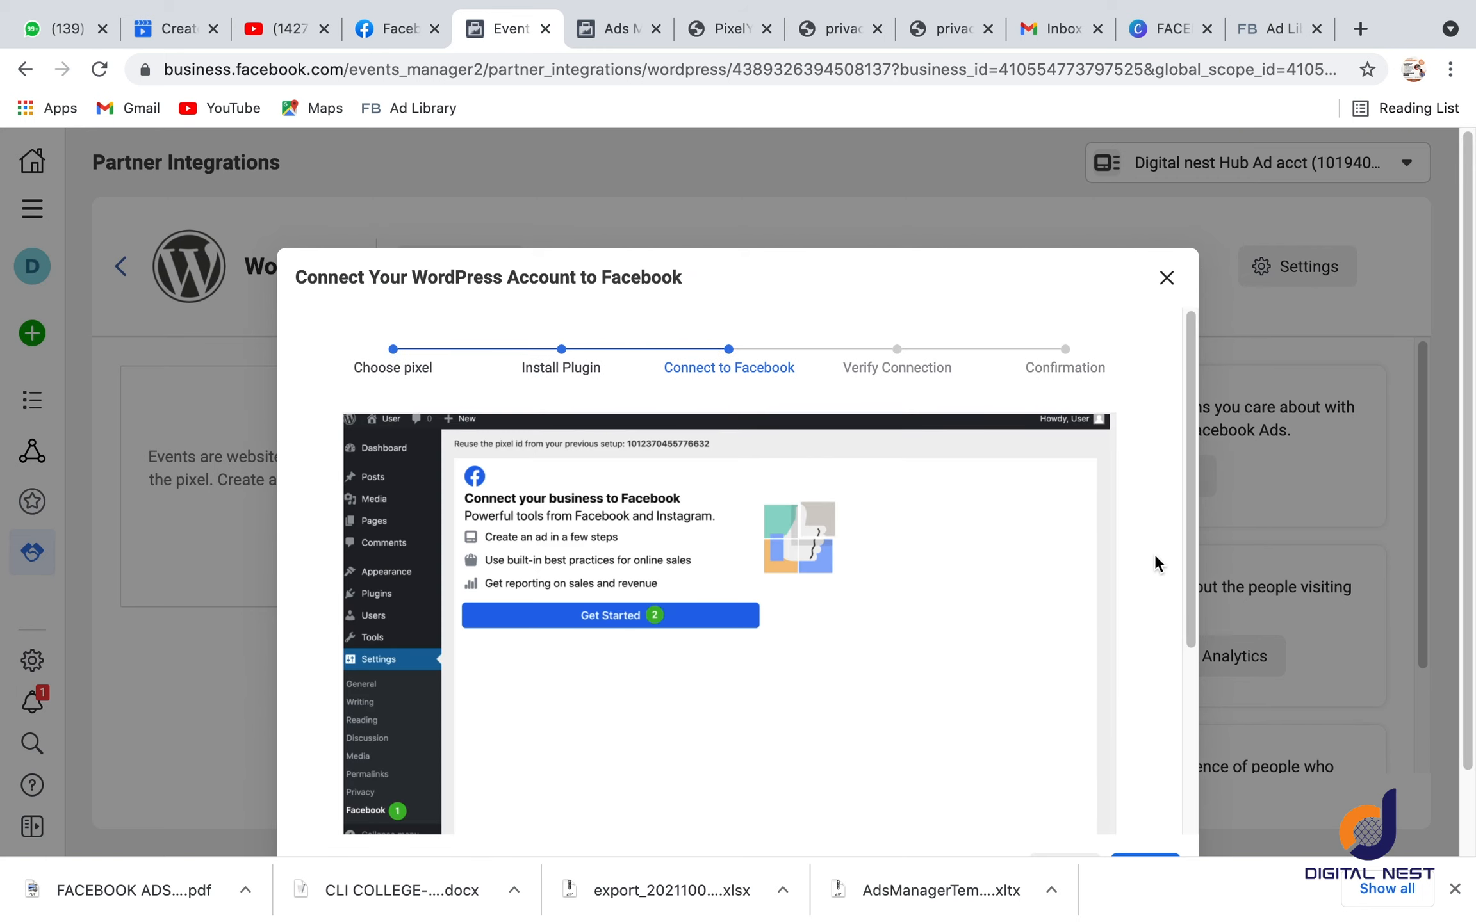
pyautogui.click(1166, 785)
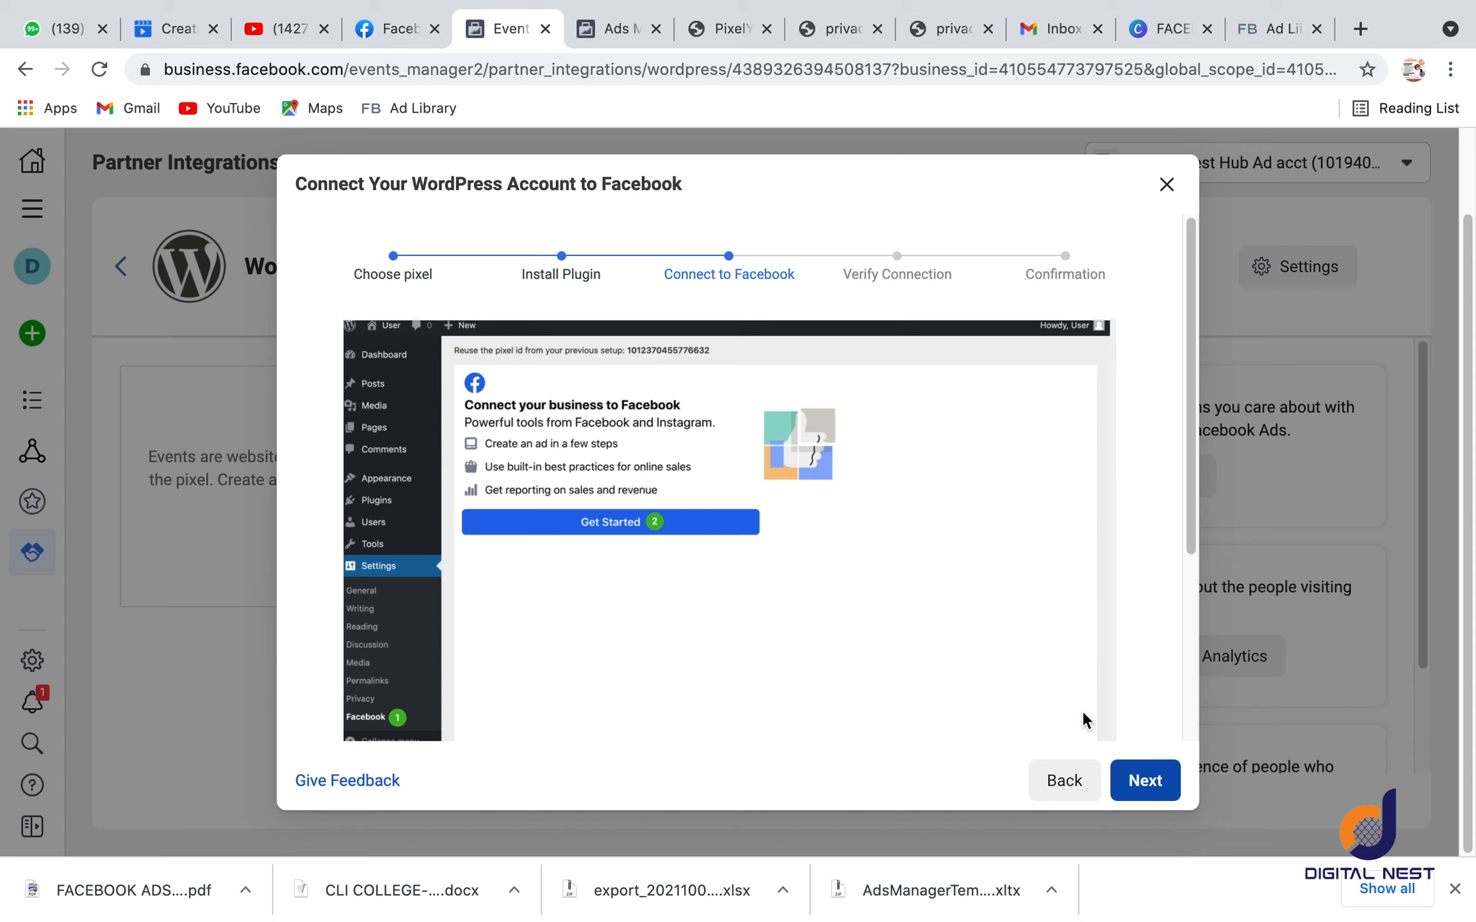
pyautogui.click(657, 586)
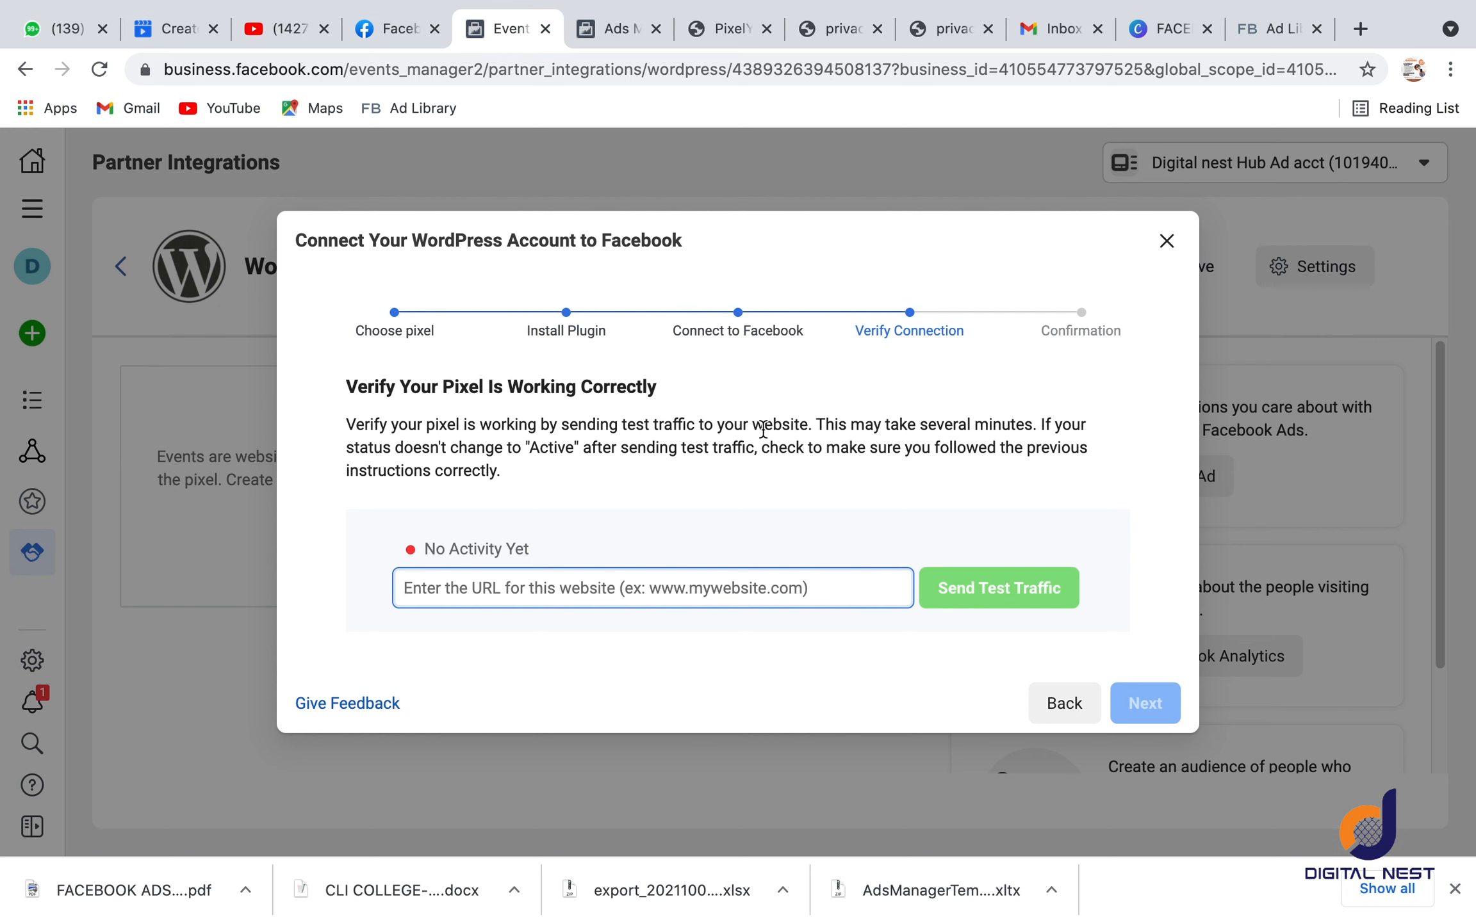
pyautogui.click(725, 29)
pyautogui.click(304, 69)
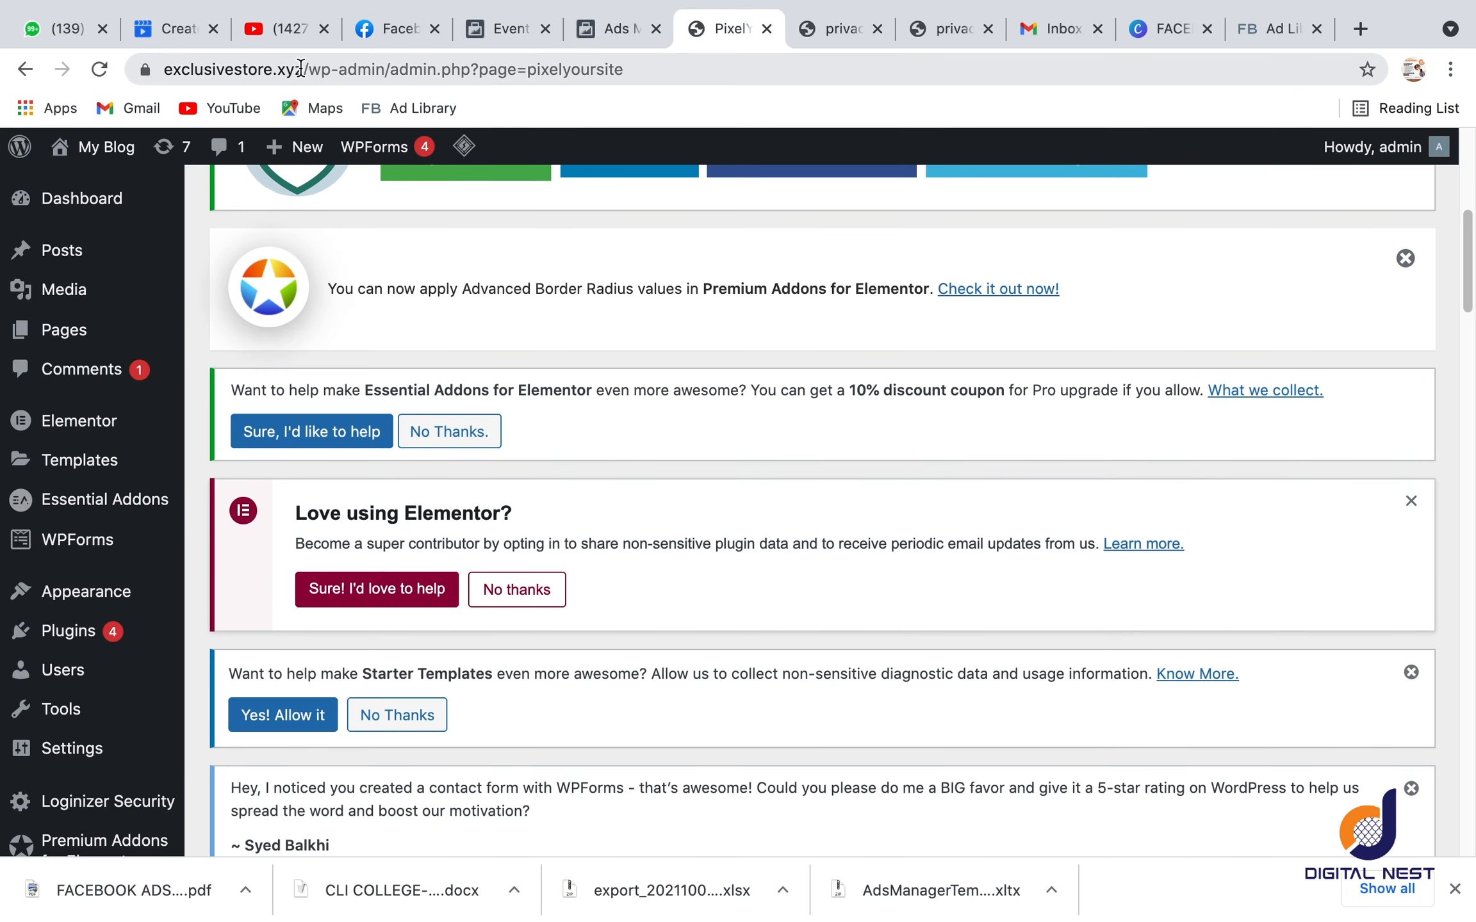
pyautogui.moveTo(303, 69); pyautogui.dragTo(127, 73)
pyautogui.press('super+c')
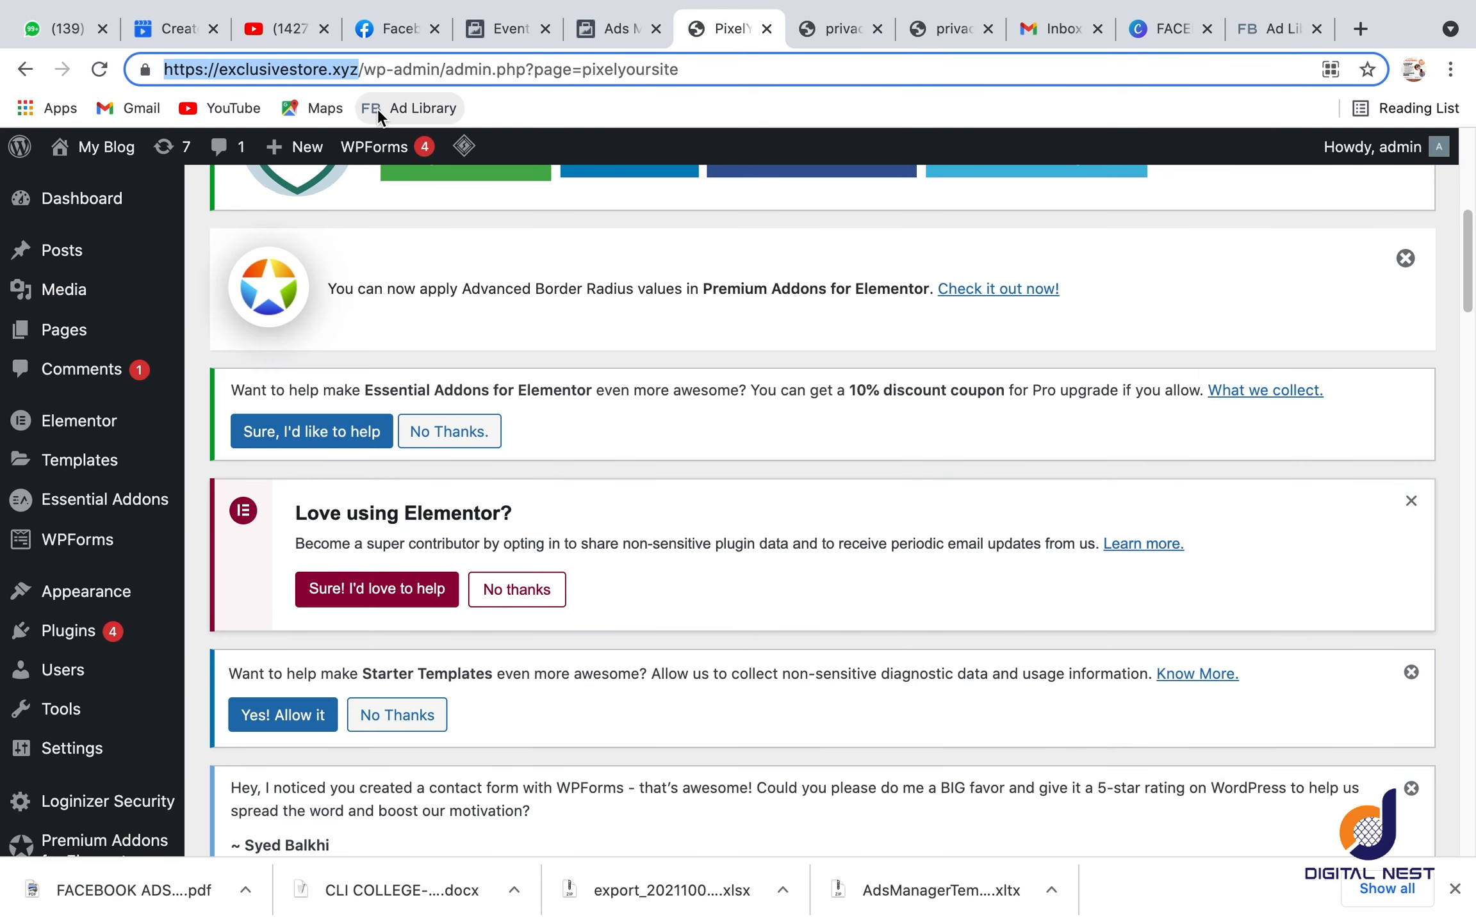
pyautogui.click(486, 34)
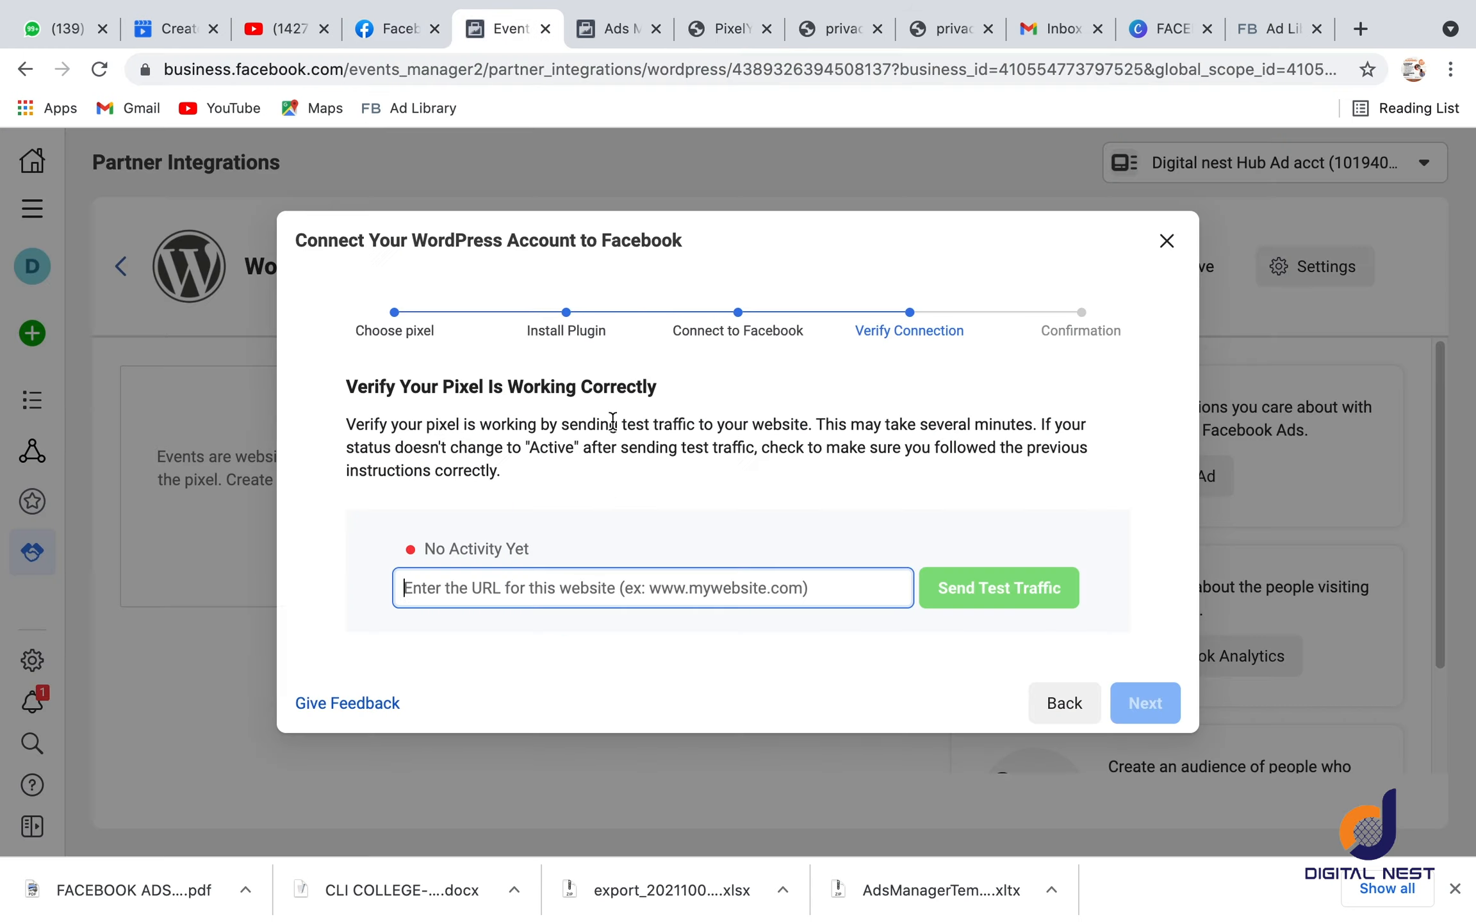
pyautogui.click(586, 589)
pyautogui.press('super+v')
pyautogui.click(939, 594)
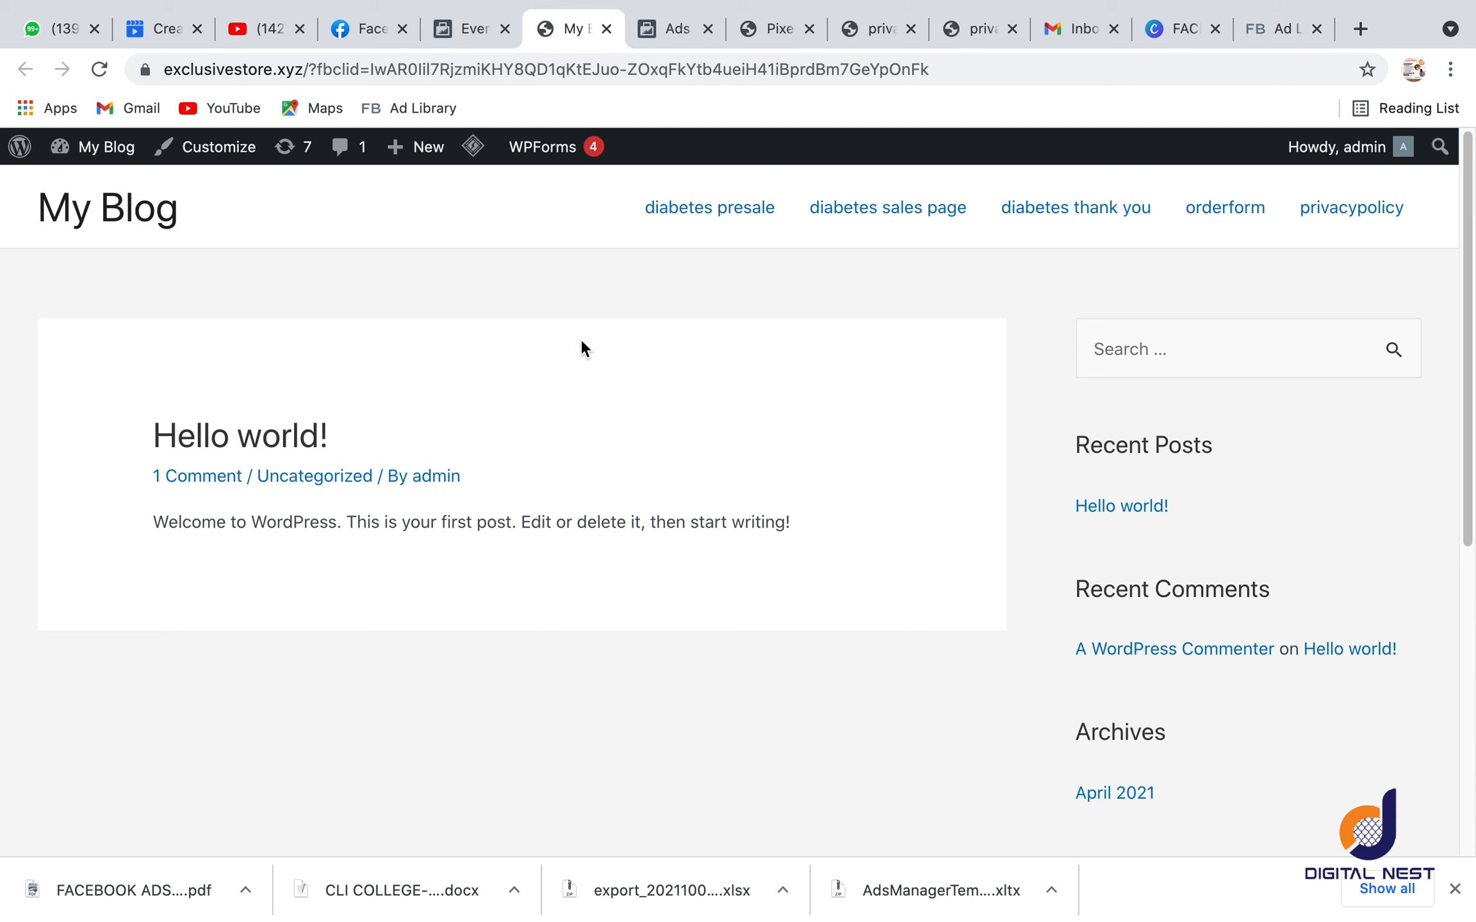
# Step: Return to the Events Manager, advance the WordPress connection guide to Confirmation and close it
pyautogui.click(448, 27)
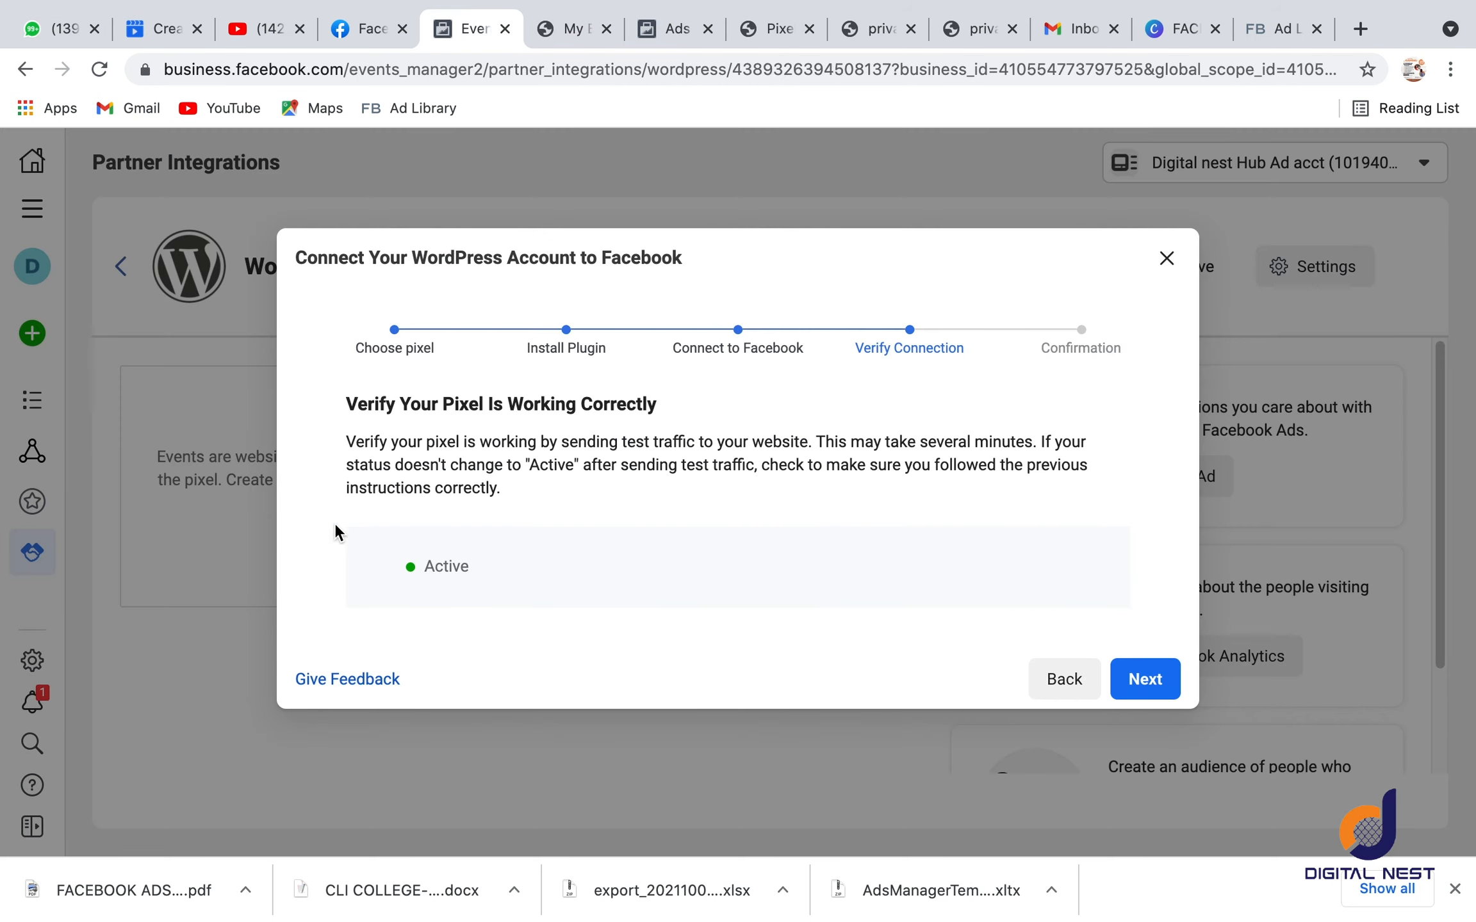
pyautogui.moveTo(336, 528); pyautogui.dragTo(448, 586)
pyautogui.click(1137, 679)
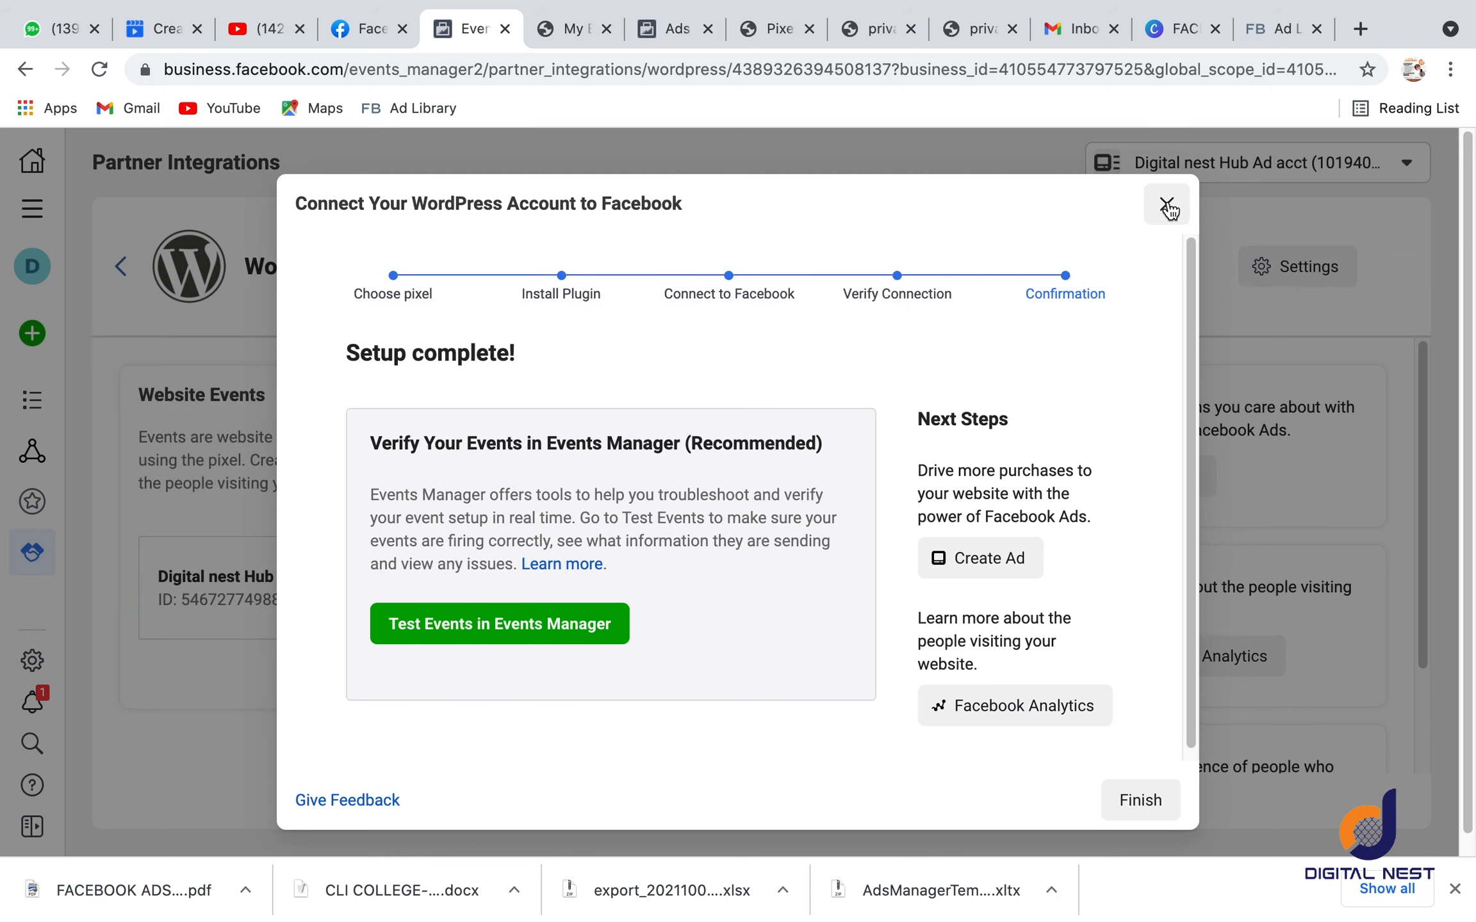
pyautogui.click(1165, 206)
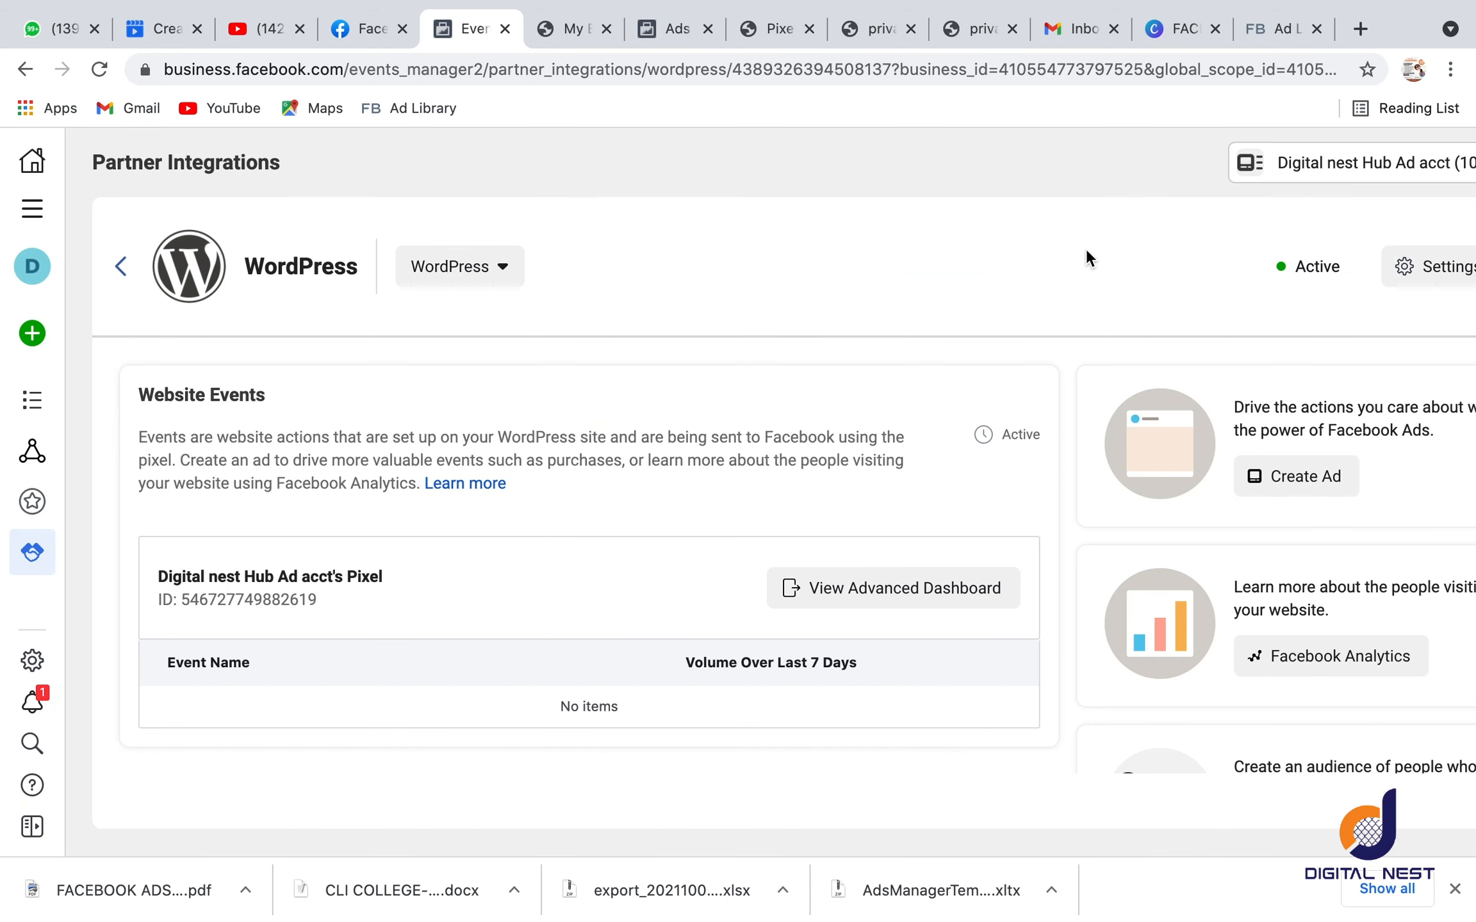
# Step: Open Data Sources and reload the pixel's overview to check for activity
pyautogui.click(36, 470)
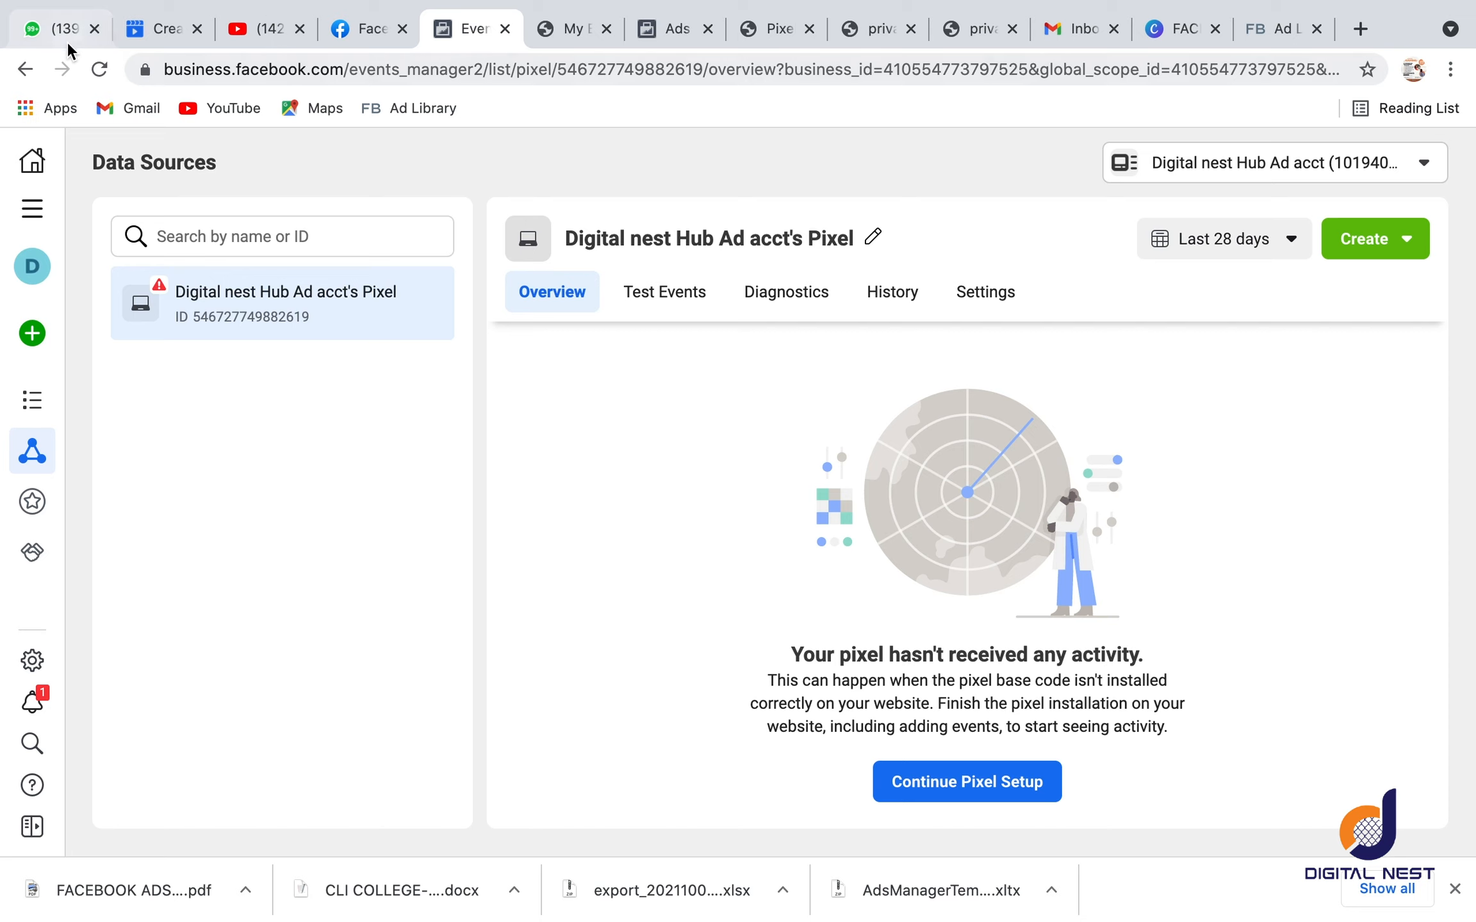
pyautogui.click(93, 73)
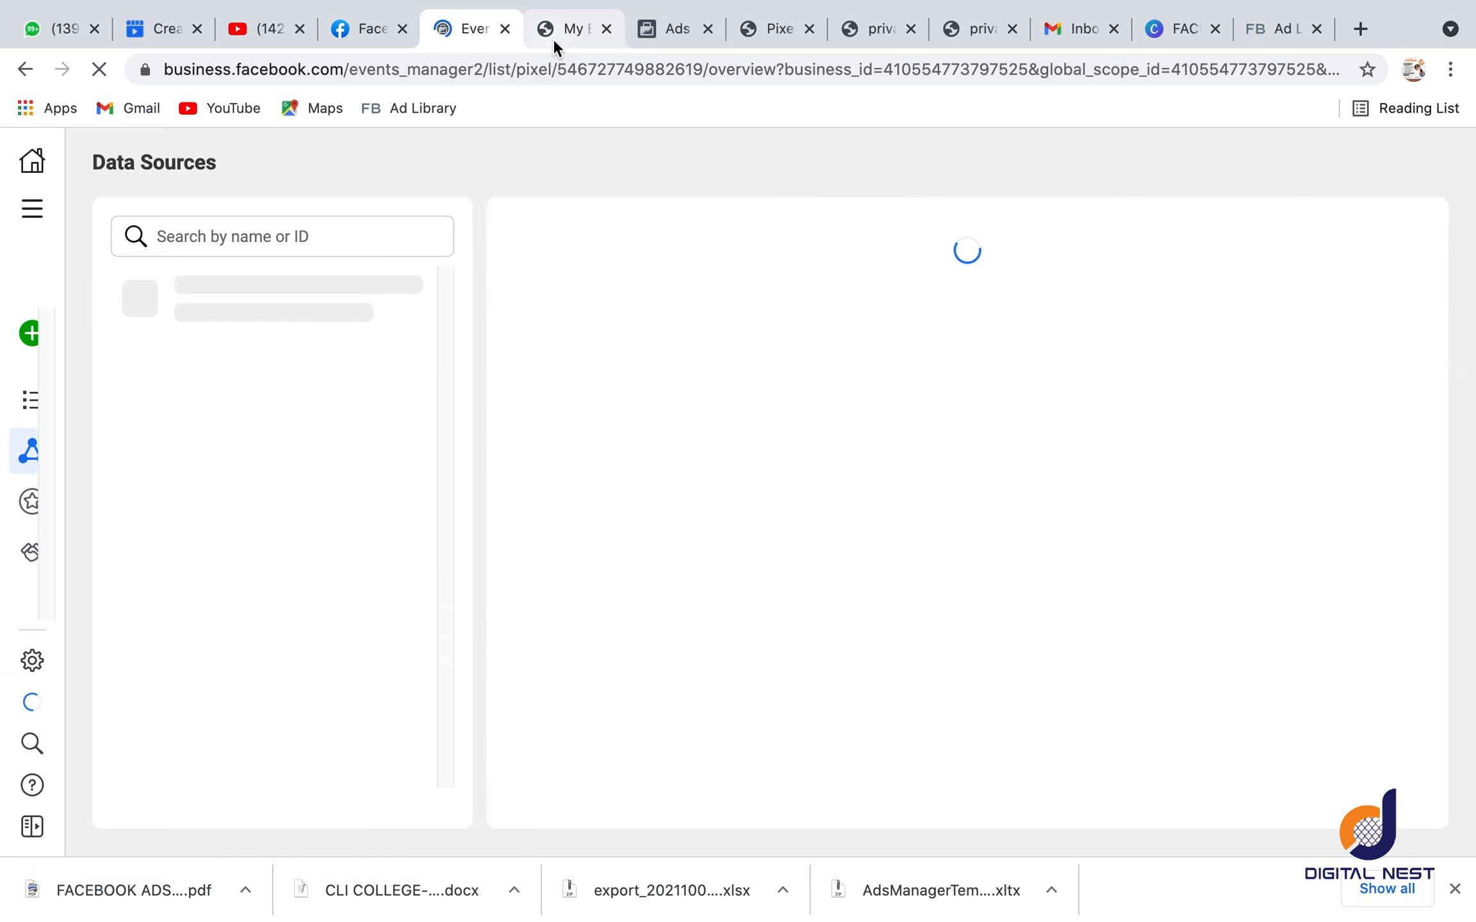
# Step: Switch to the My Blog site and open its WordPress Dashboard
pyautogui.click(552, 38)
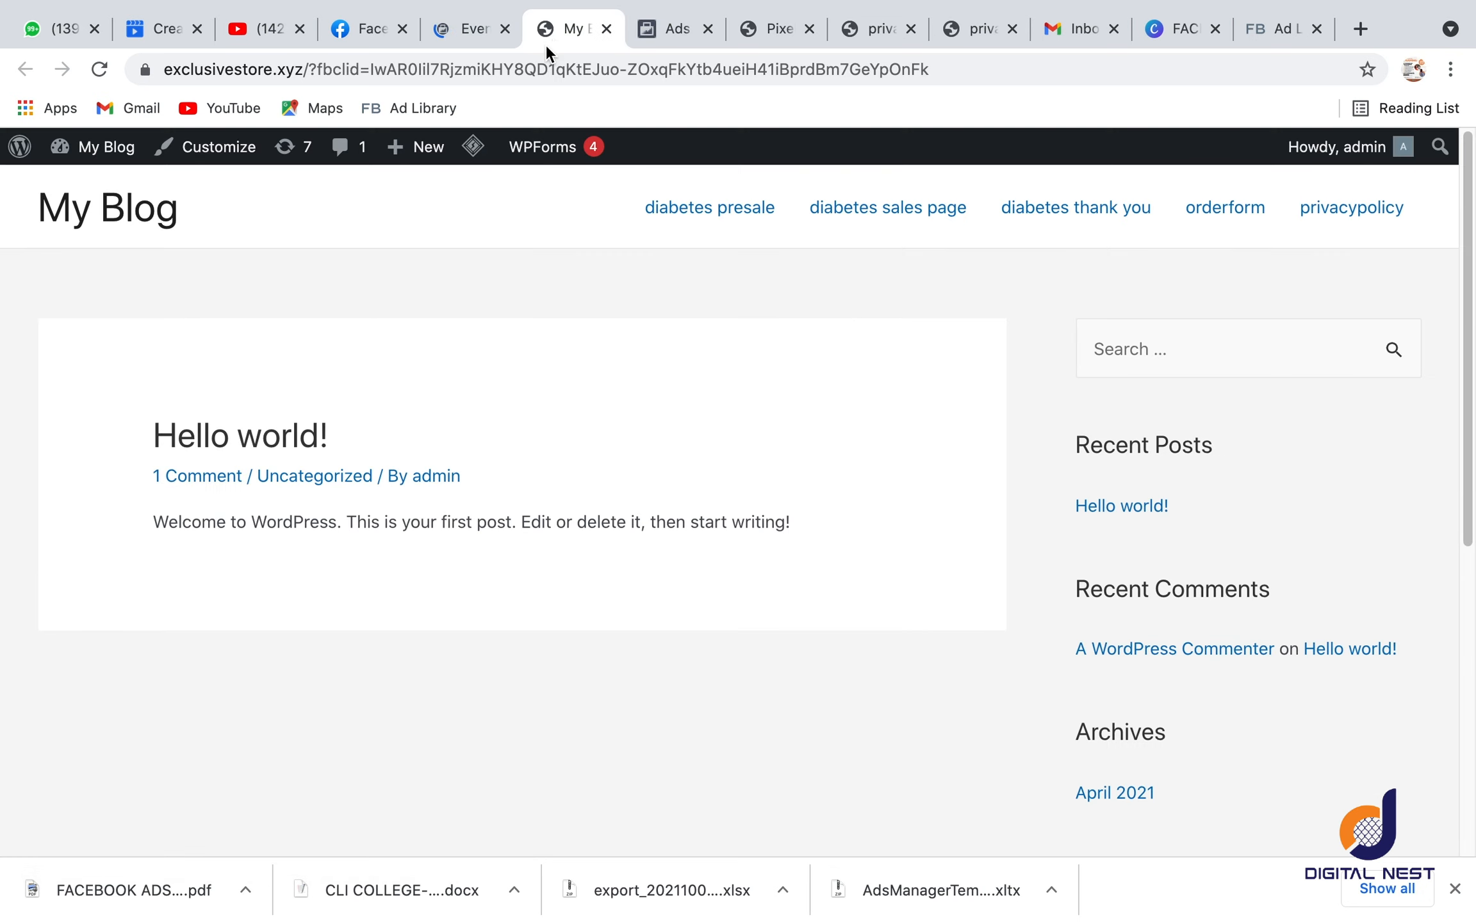
pyautogui.moveTo(93, 157)
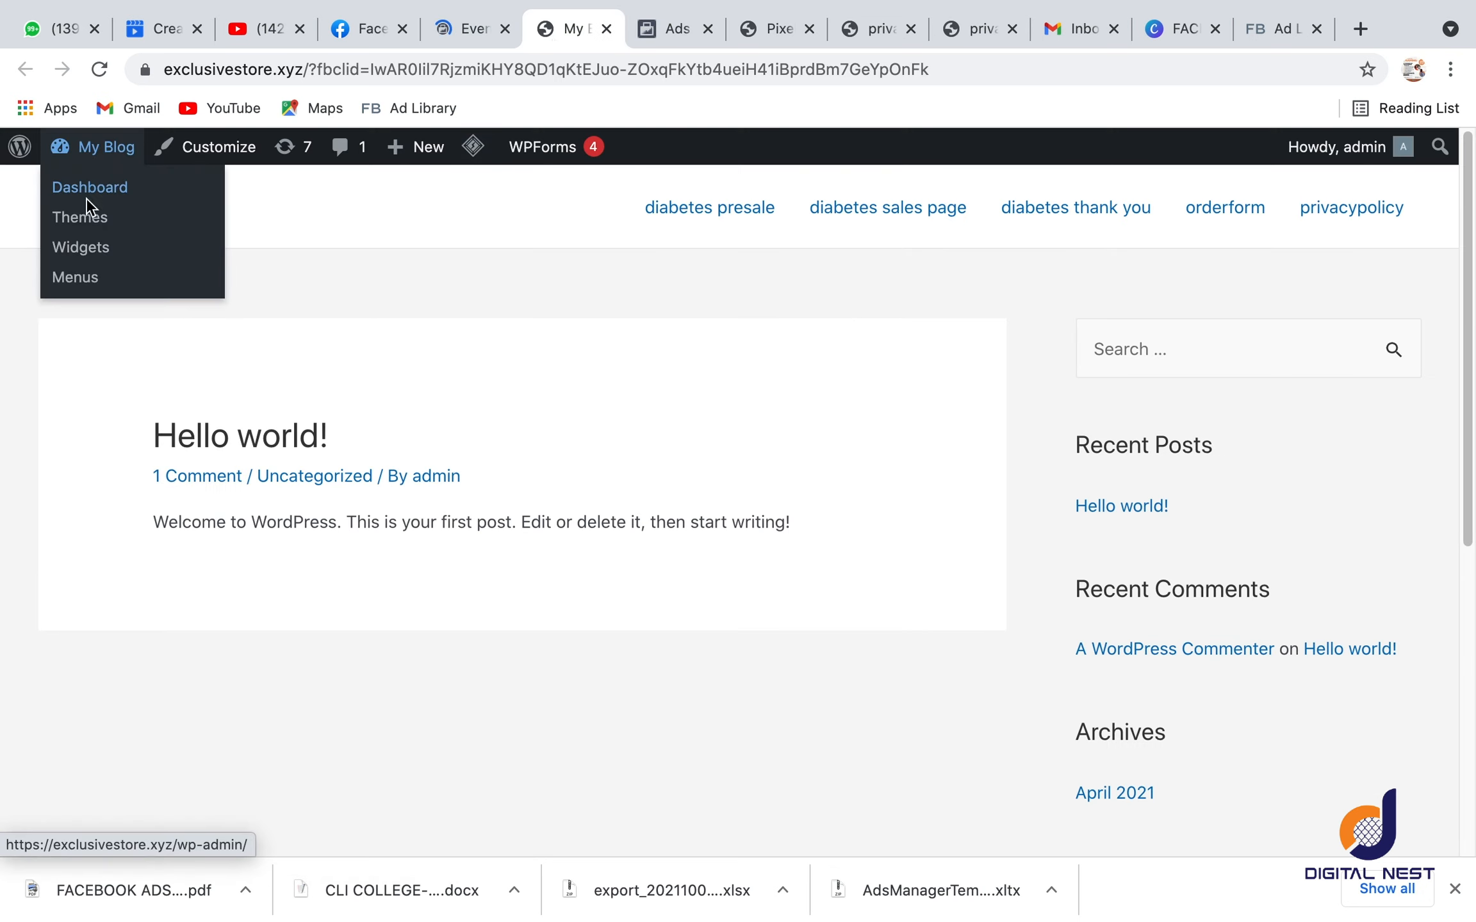
pyautogui.click(93, 187)
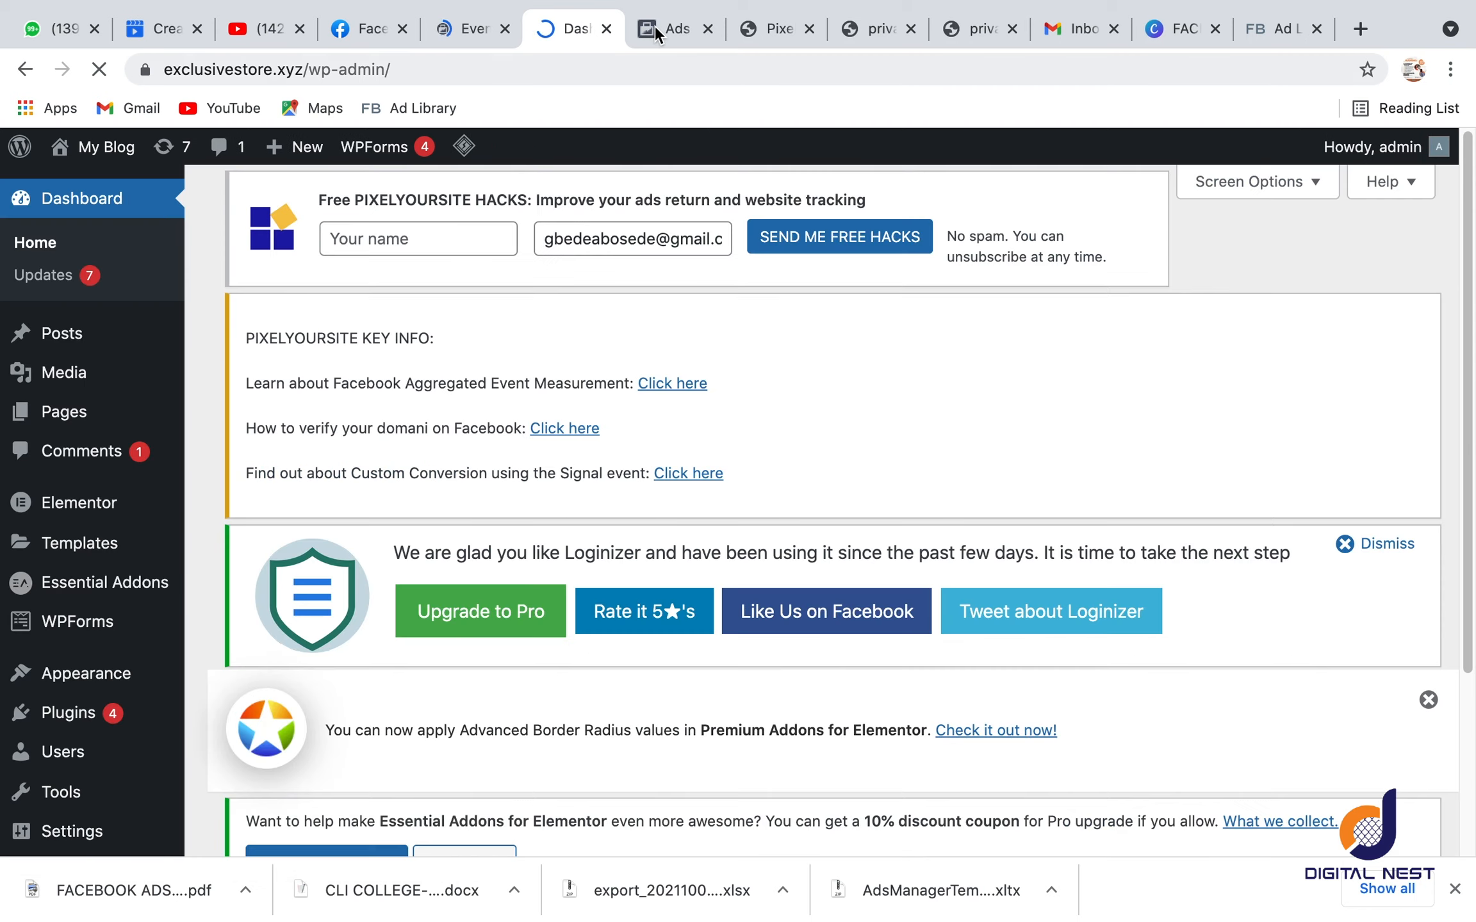
pyautogui.click(654, 26)
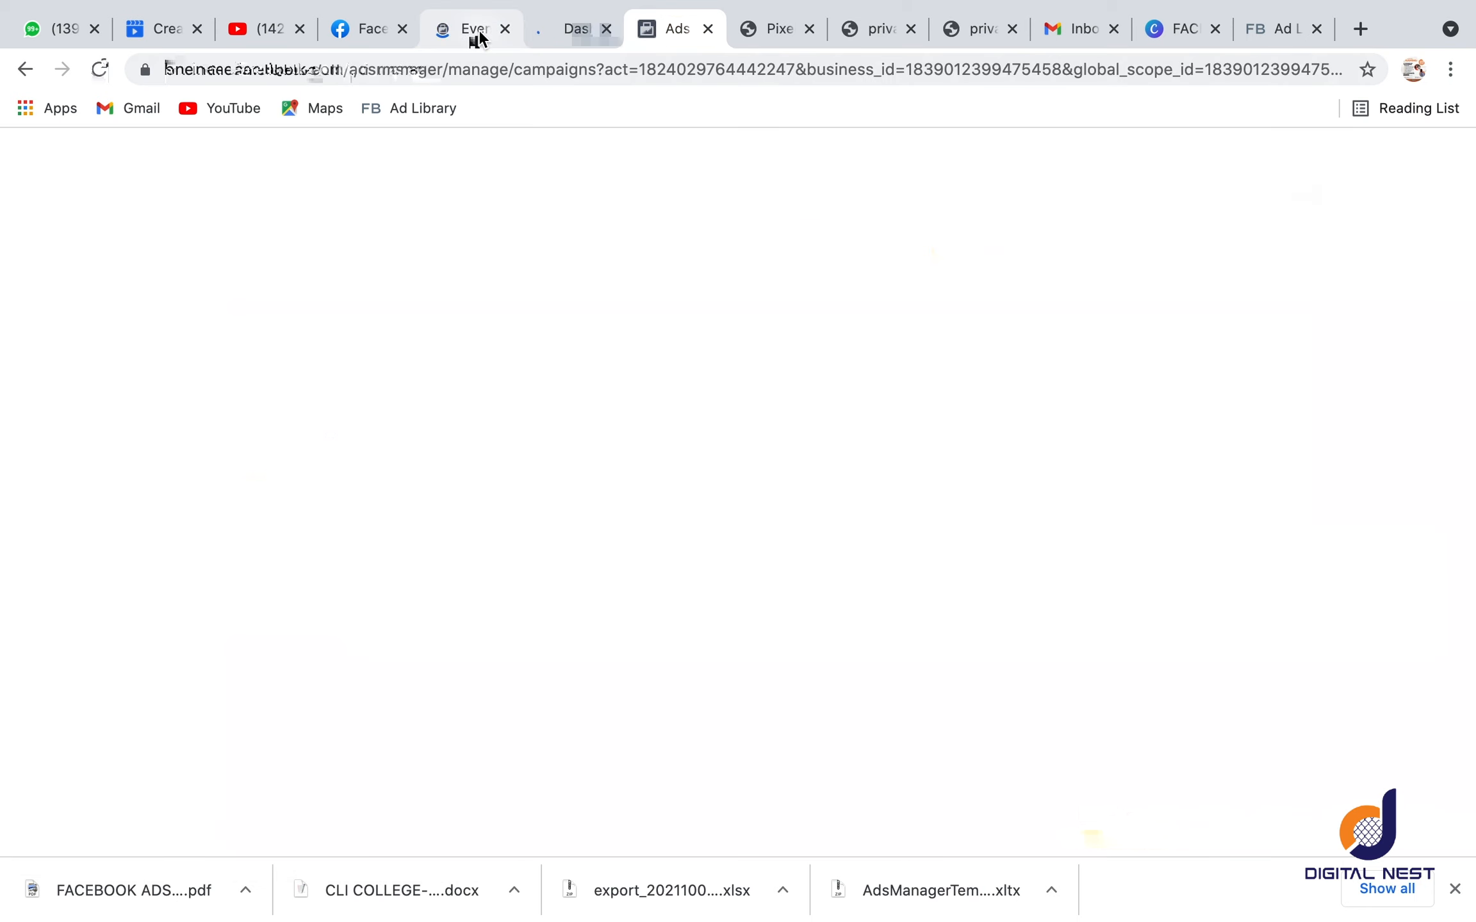
pyautogui.click(562, 28)
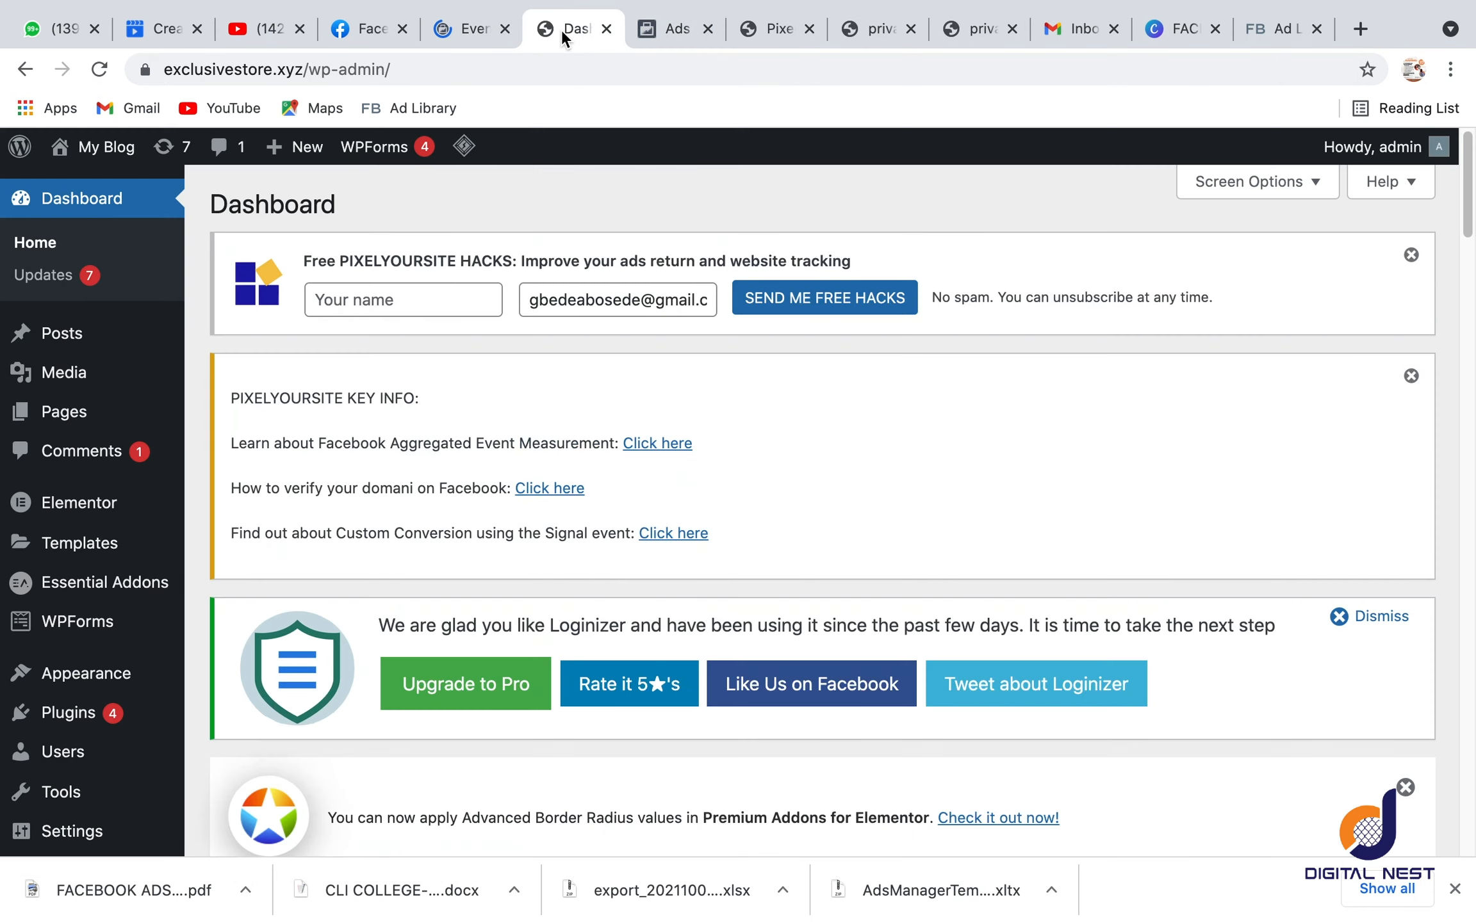
# Step: Open the list of all pages on the WordPress site
pyautogui.scroll(-5, 54, 536)
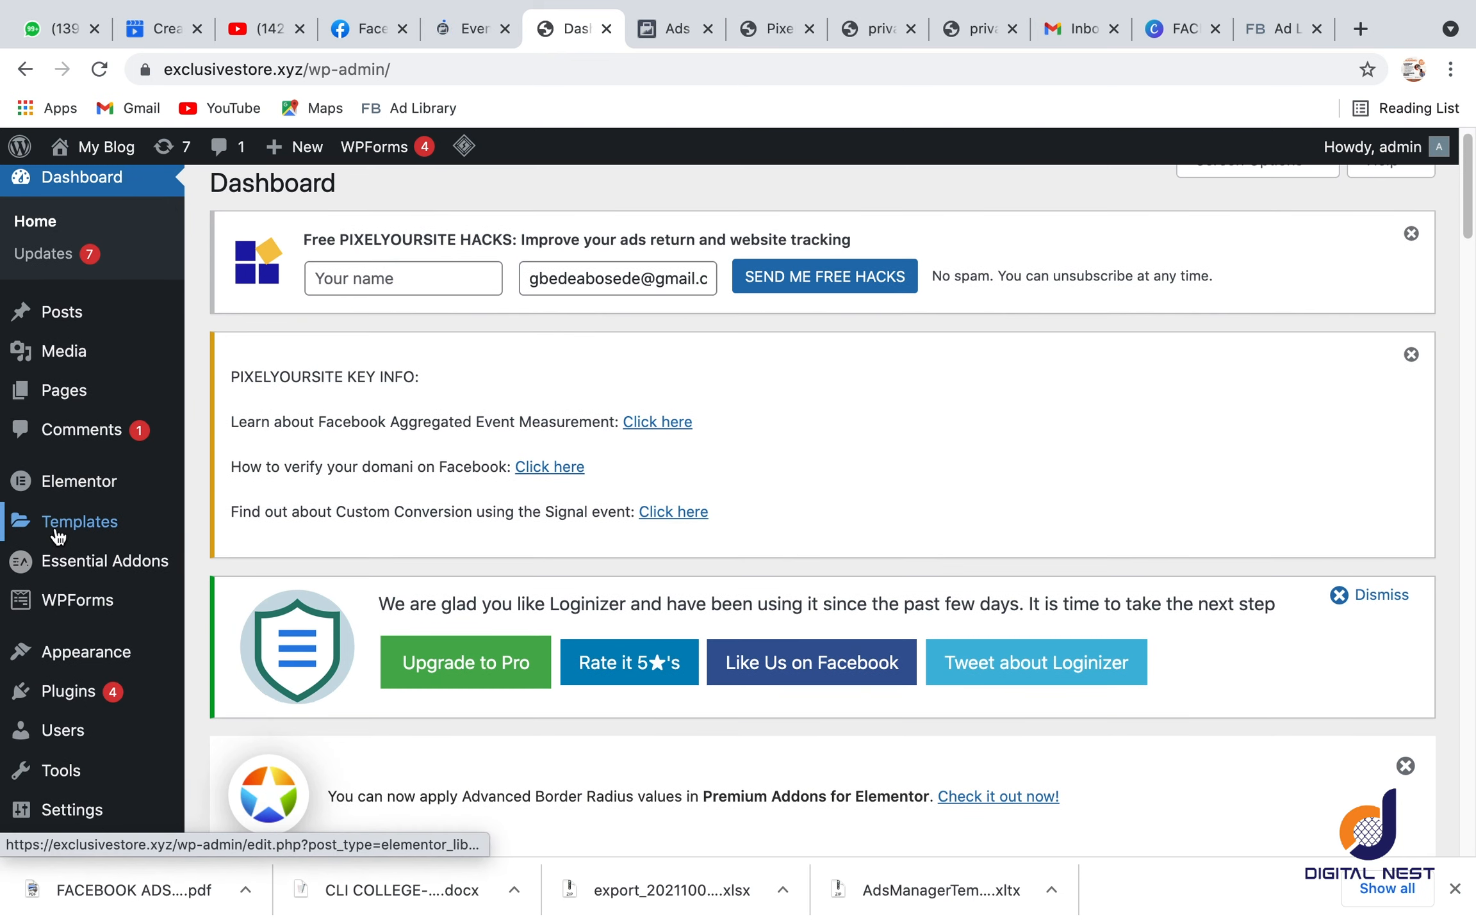
pyautogui.scroll(5, 82, 391)
pyautogui.moveTo(82, 390)
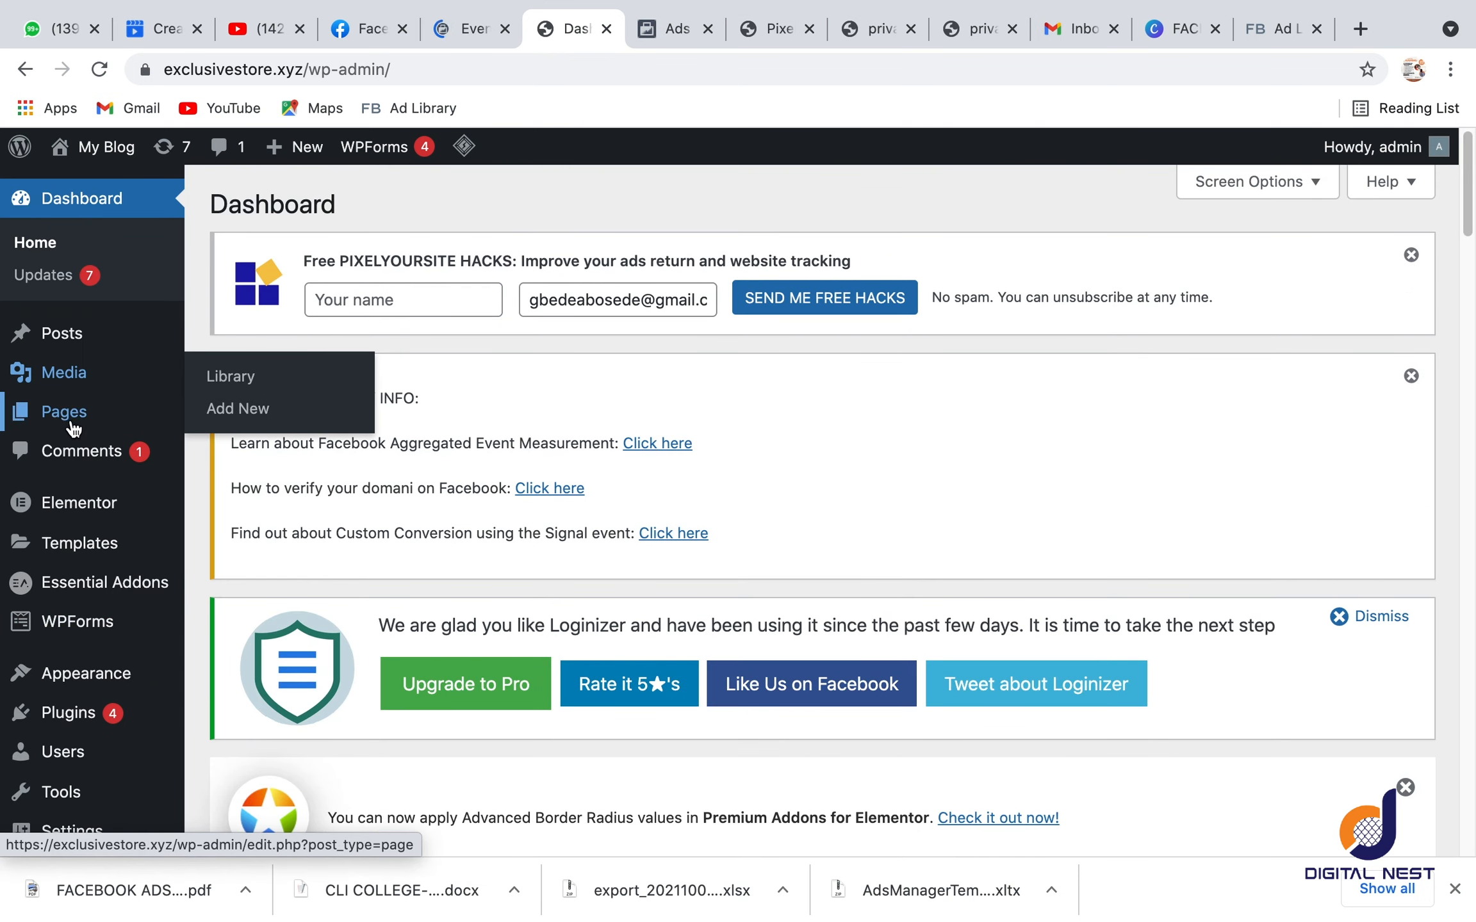
pyautogui.moveTo(69, 418)
pyautogui.click(247, 425)
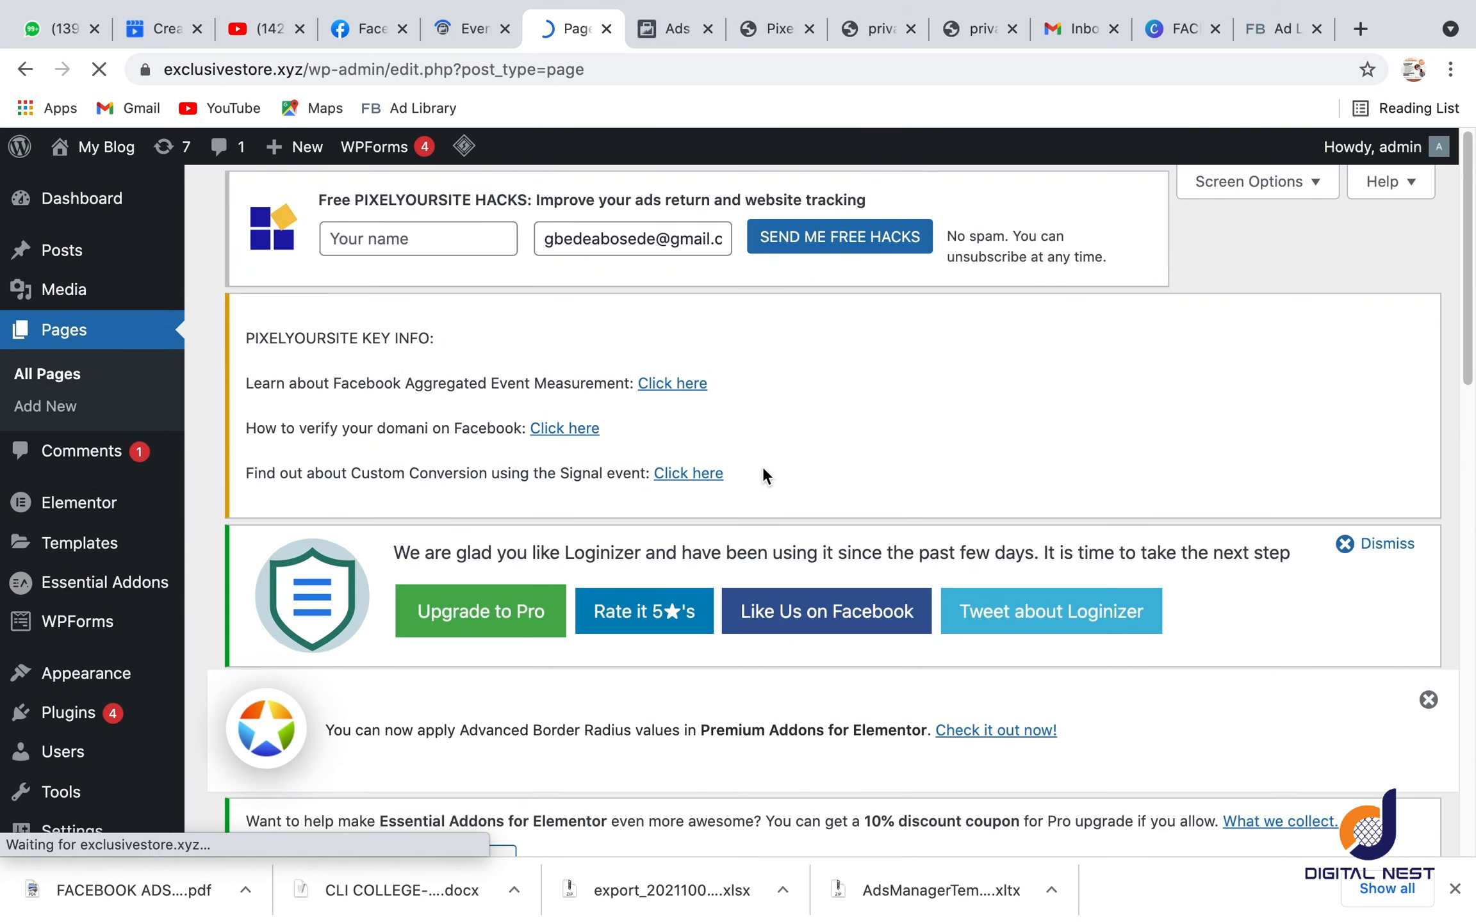
# Step: Open the published diabetes presale page from the WordPress pages list in a new browser tab and bring it up
pyautogui.scroll(-5, 748, 467)
pyautogui.scroll(-13, 748, 475)
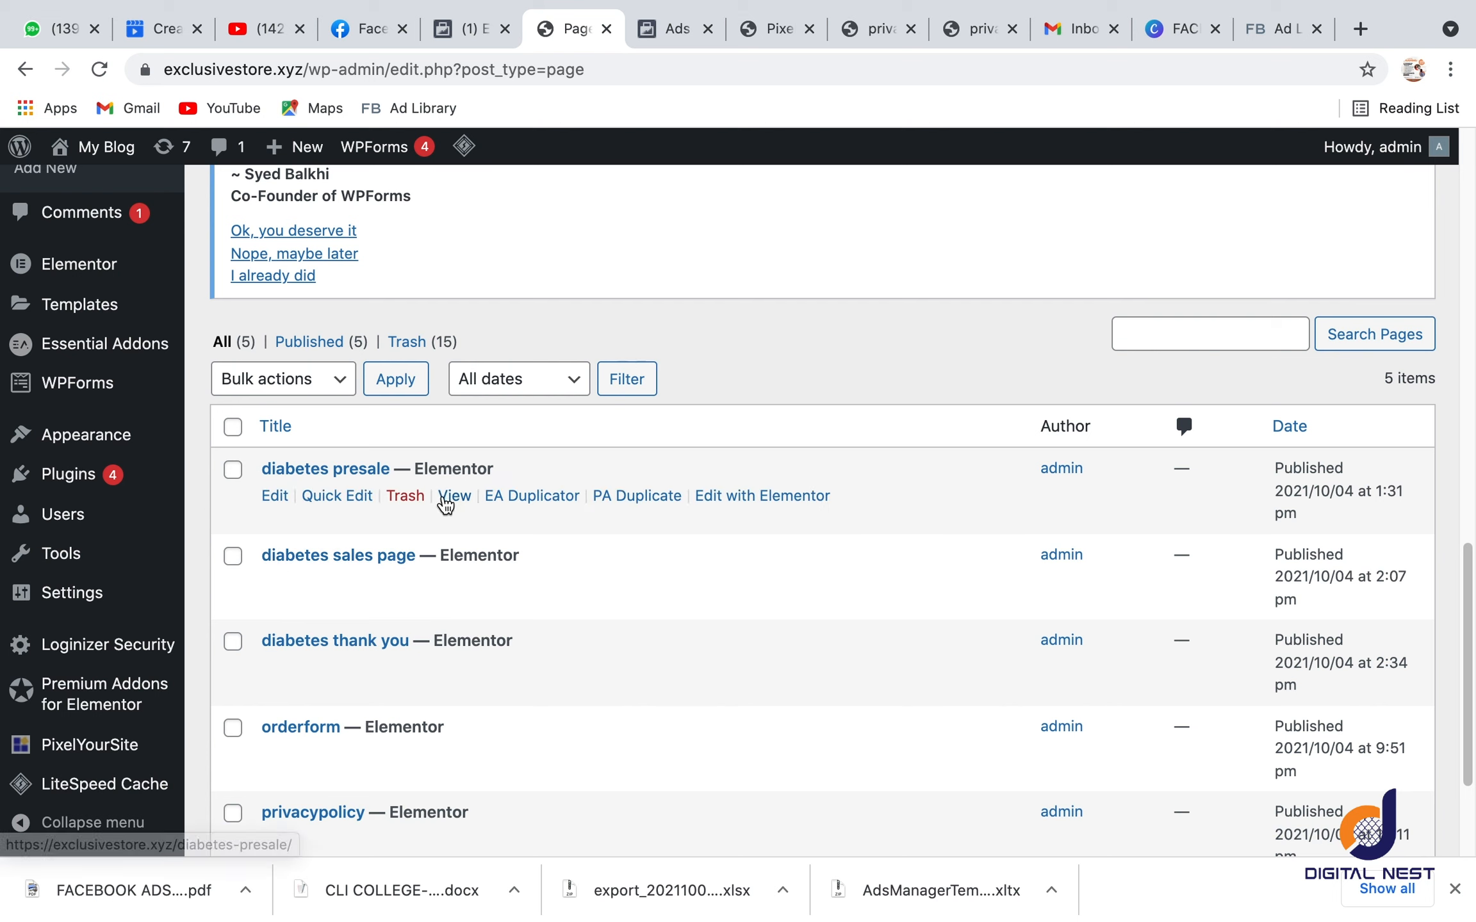
pyautogui.rightClick(450, 503)
pyautogui.click(490, 506)
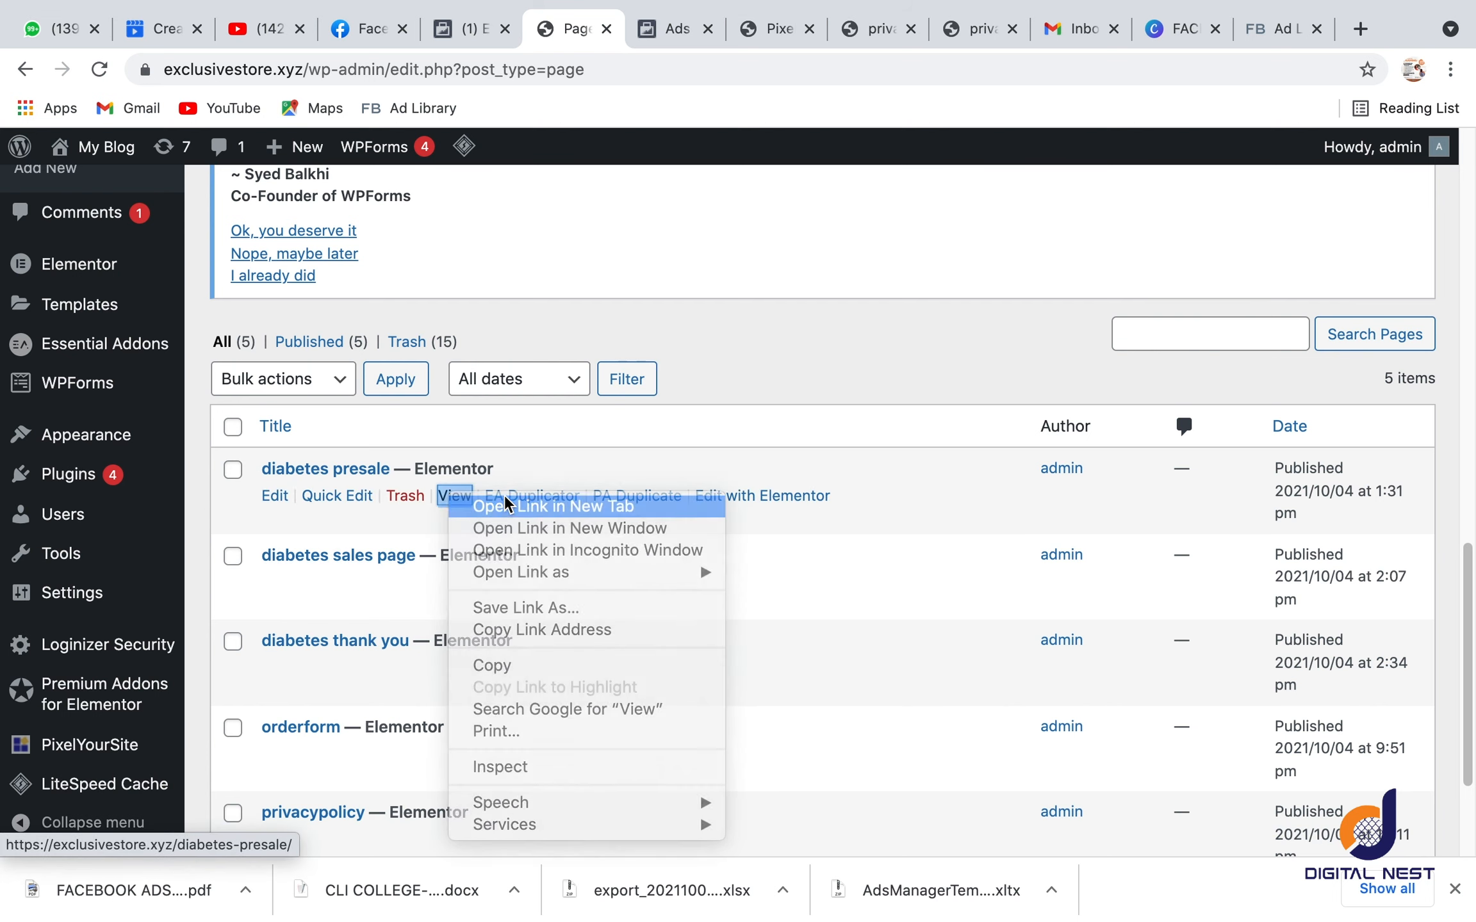
pyautogui.click(612, 32)
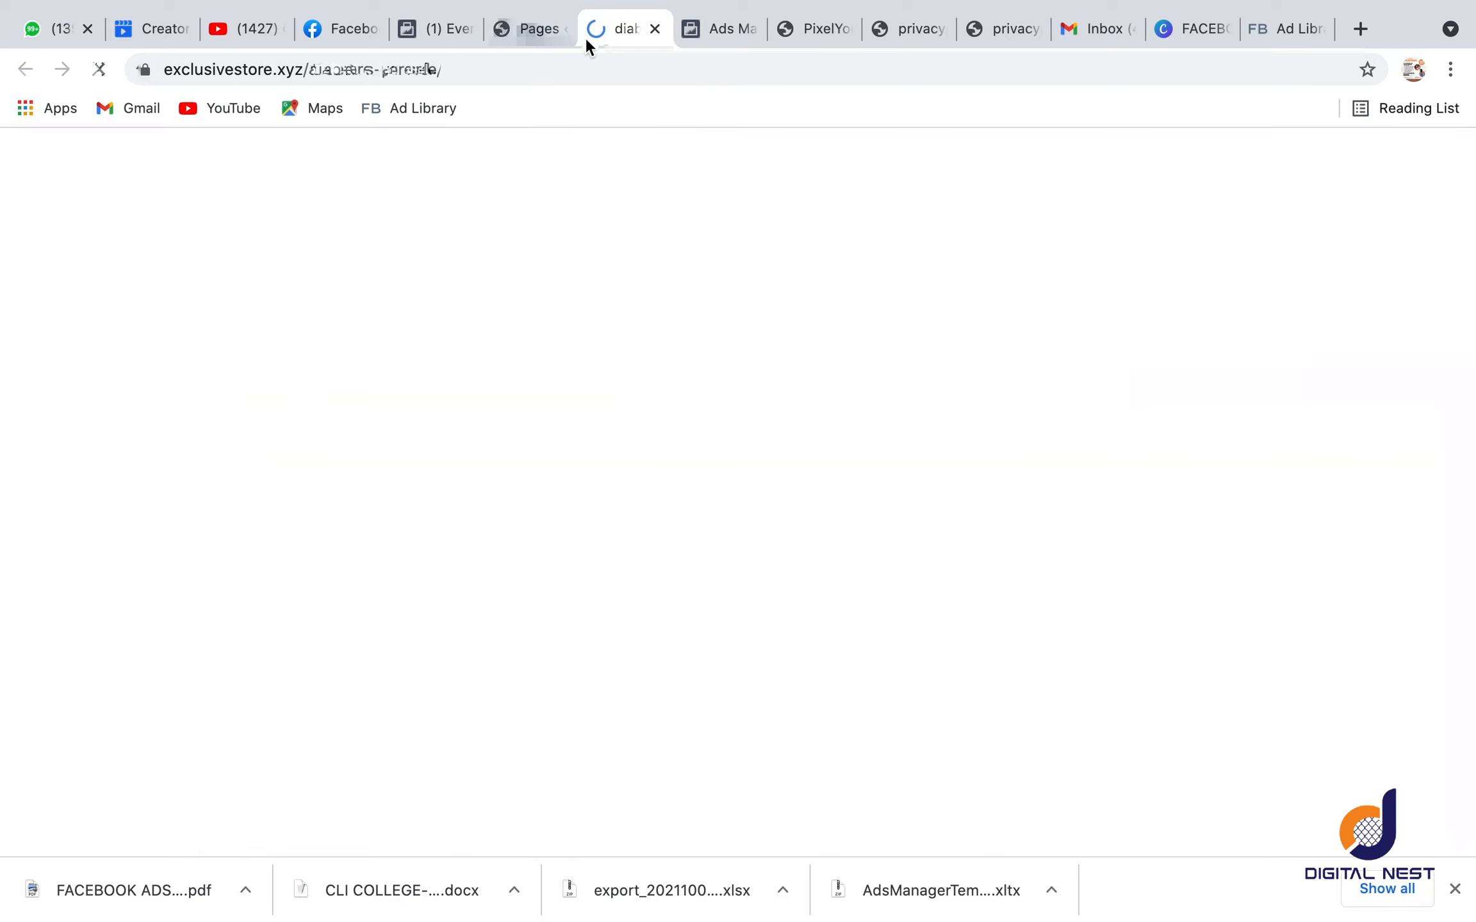
# Step: Copy the full web address of the diabetes presale page
pyautogui.click(576, 72)
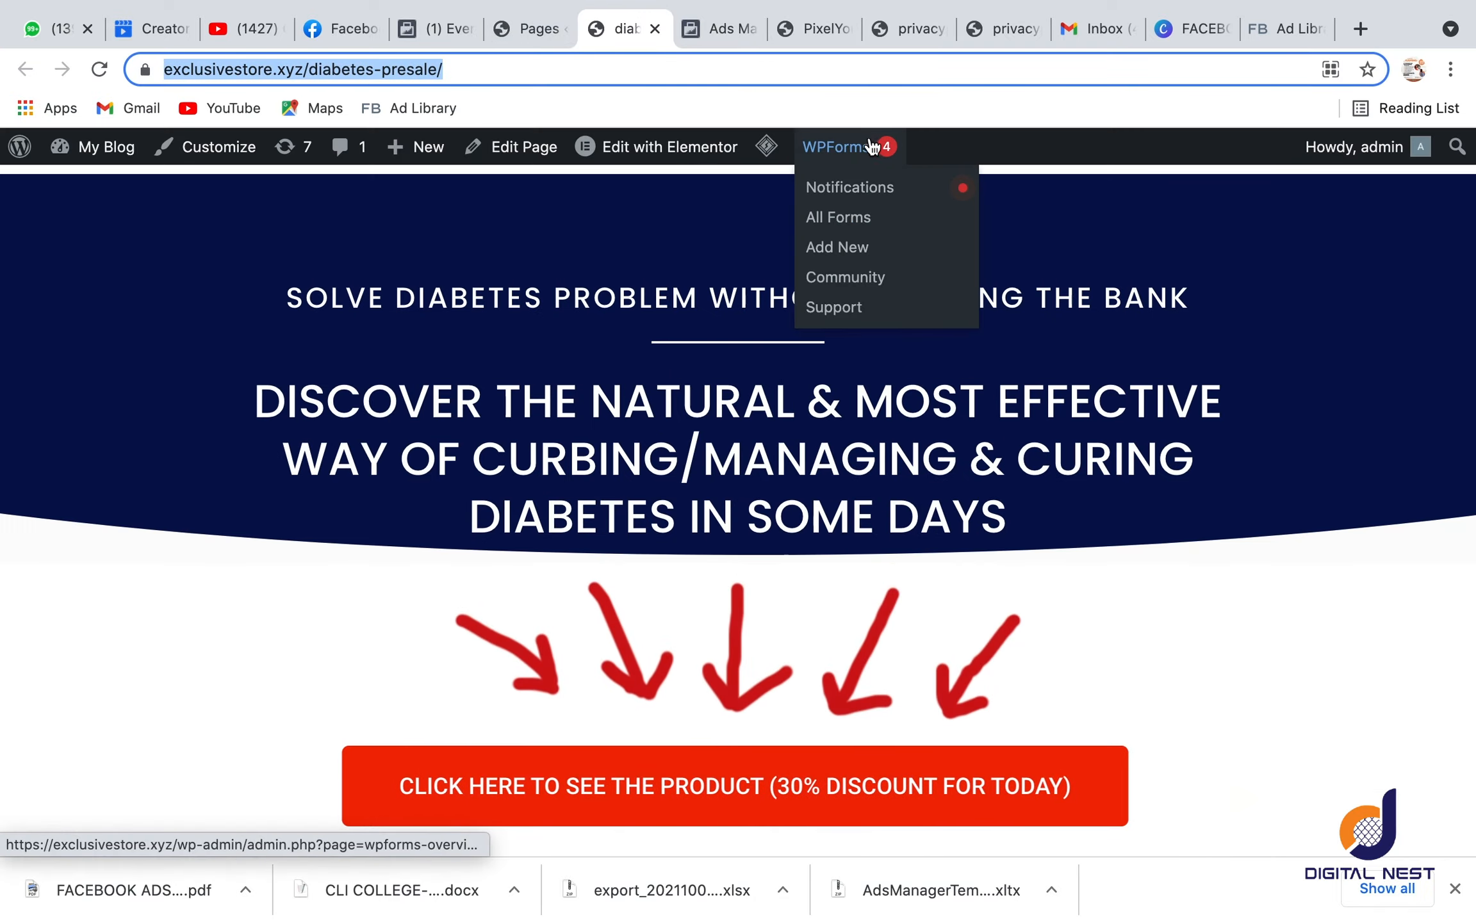
pyautogui.click(587, 66)
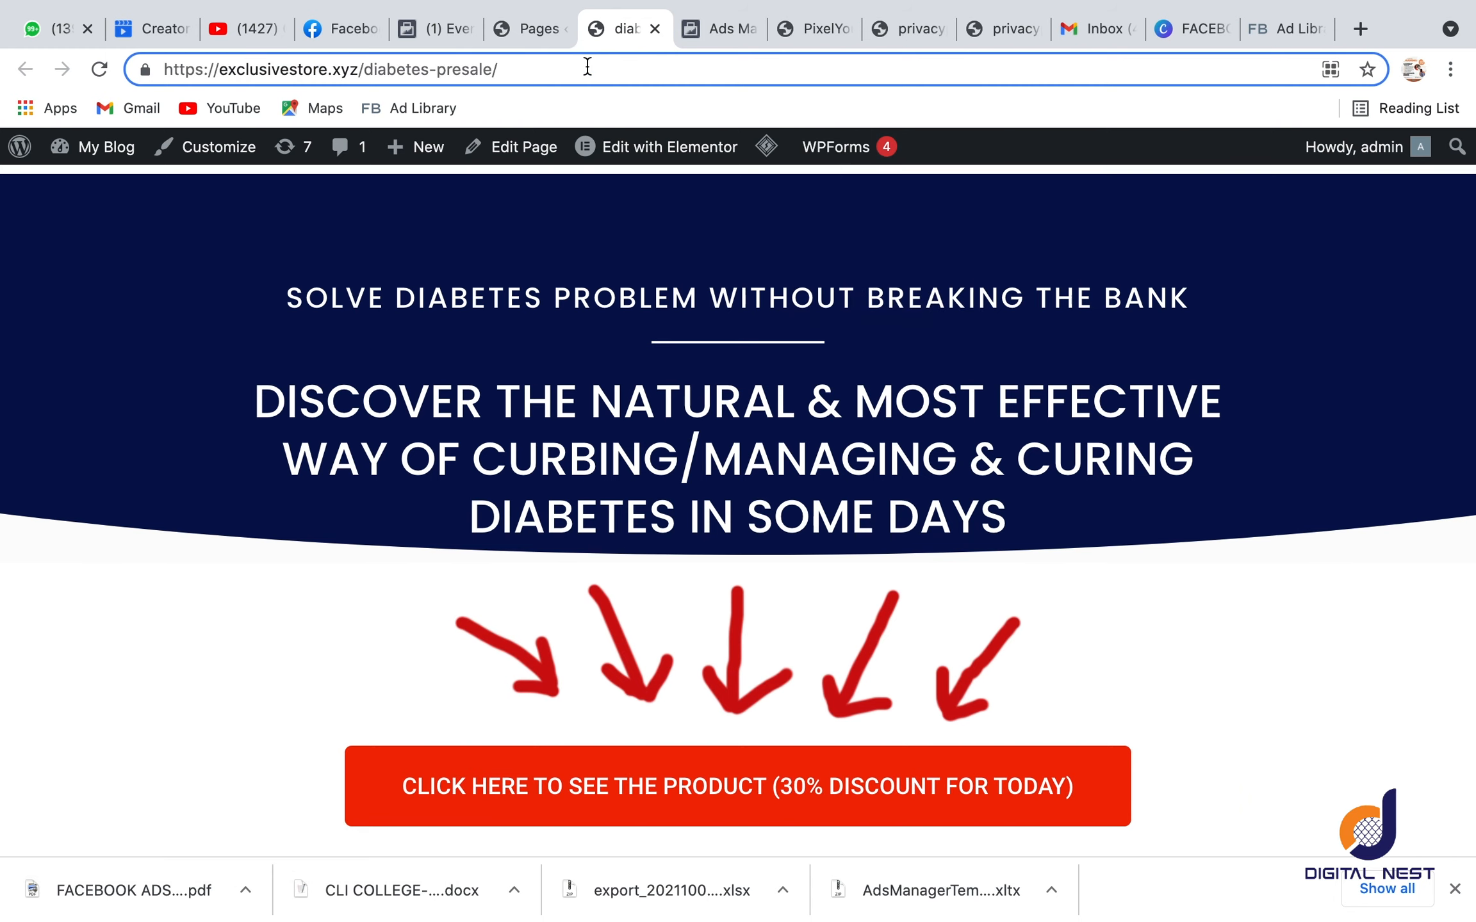
pyautogui.press('super+a')
pyautogui.press('super+c')
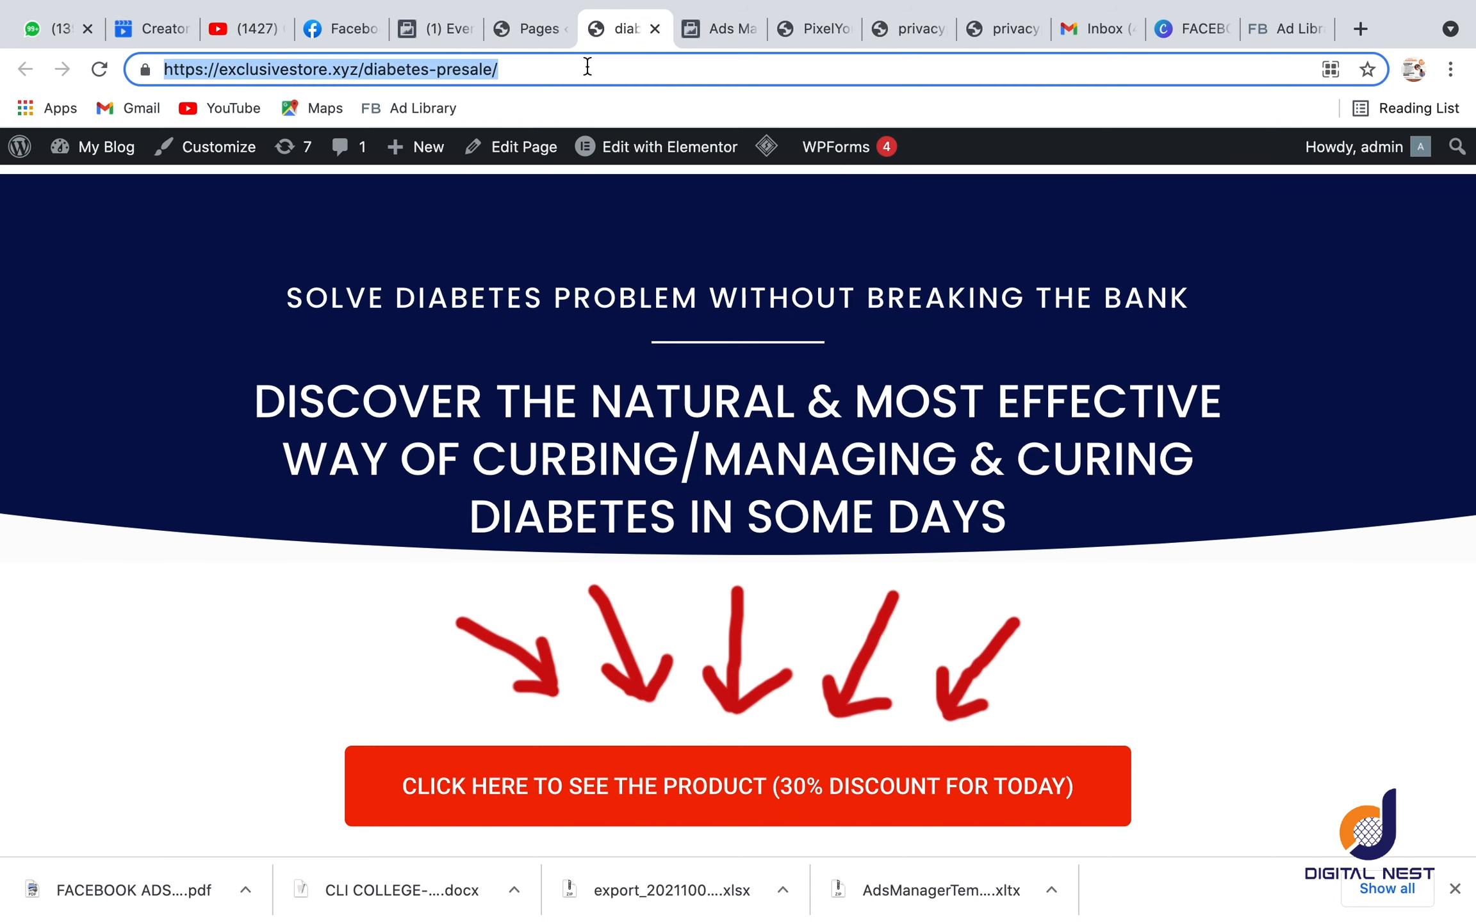
# Step: Return to the pixel's overview in Events Manager, check its activity and collapse the notice about limited conversion events
pyautogui.click(429, 30)
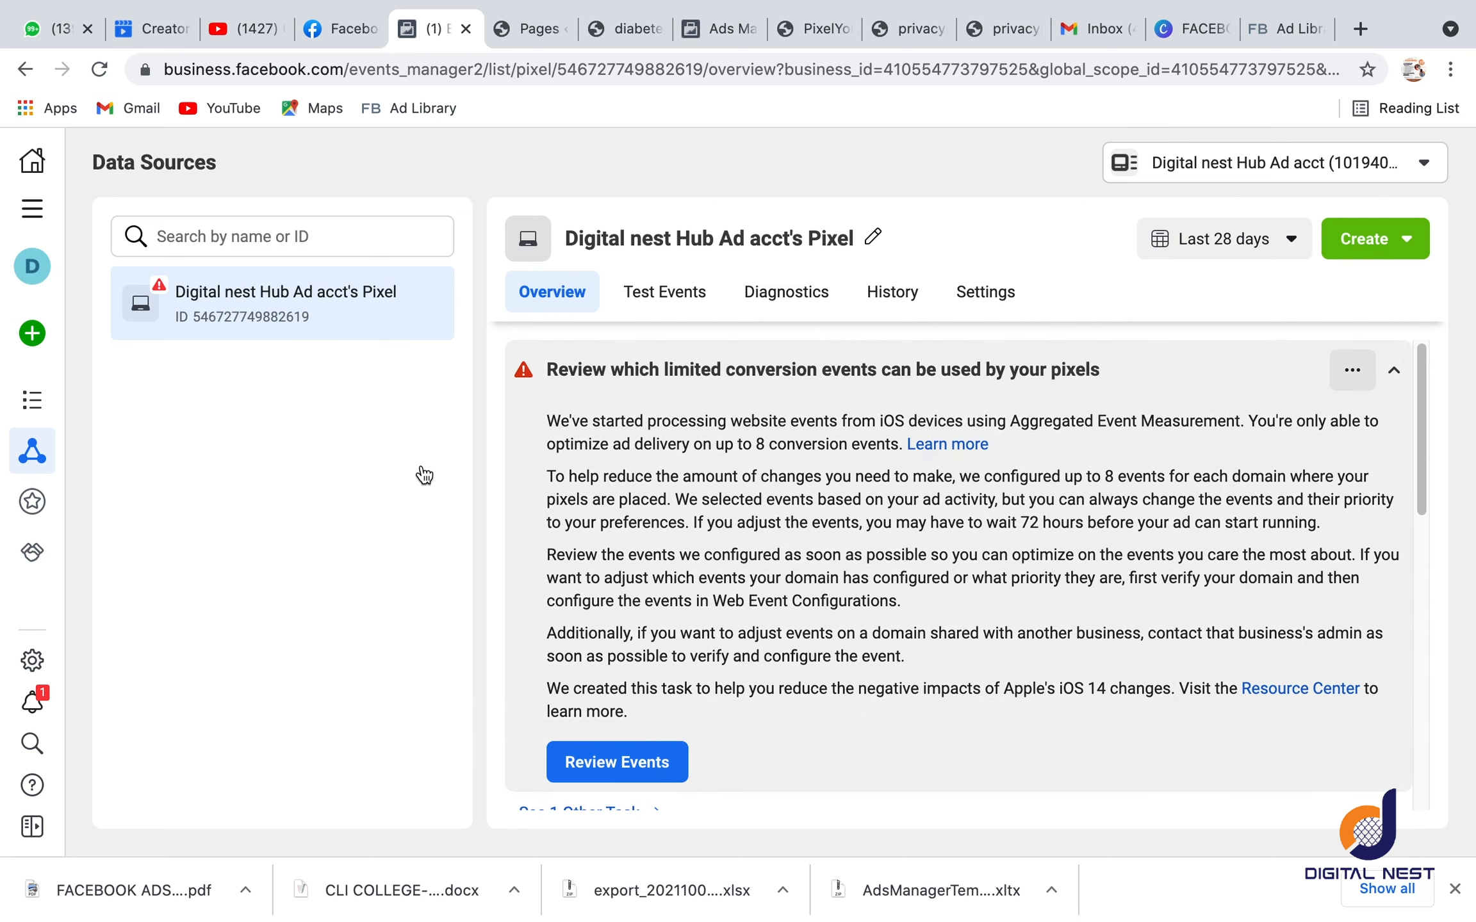
pyautogui.scroll(-3, 625, 438)
pyautogui.scroll(-5, 588, 648)
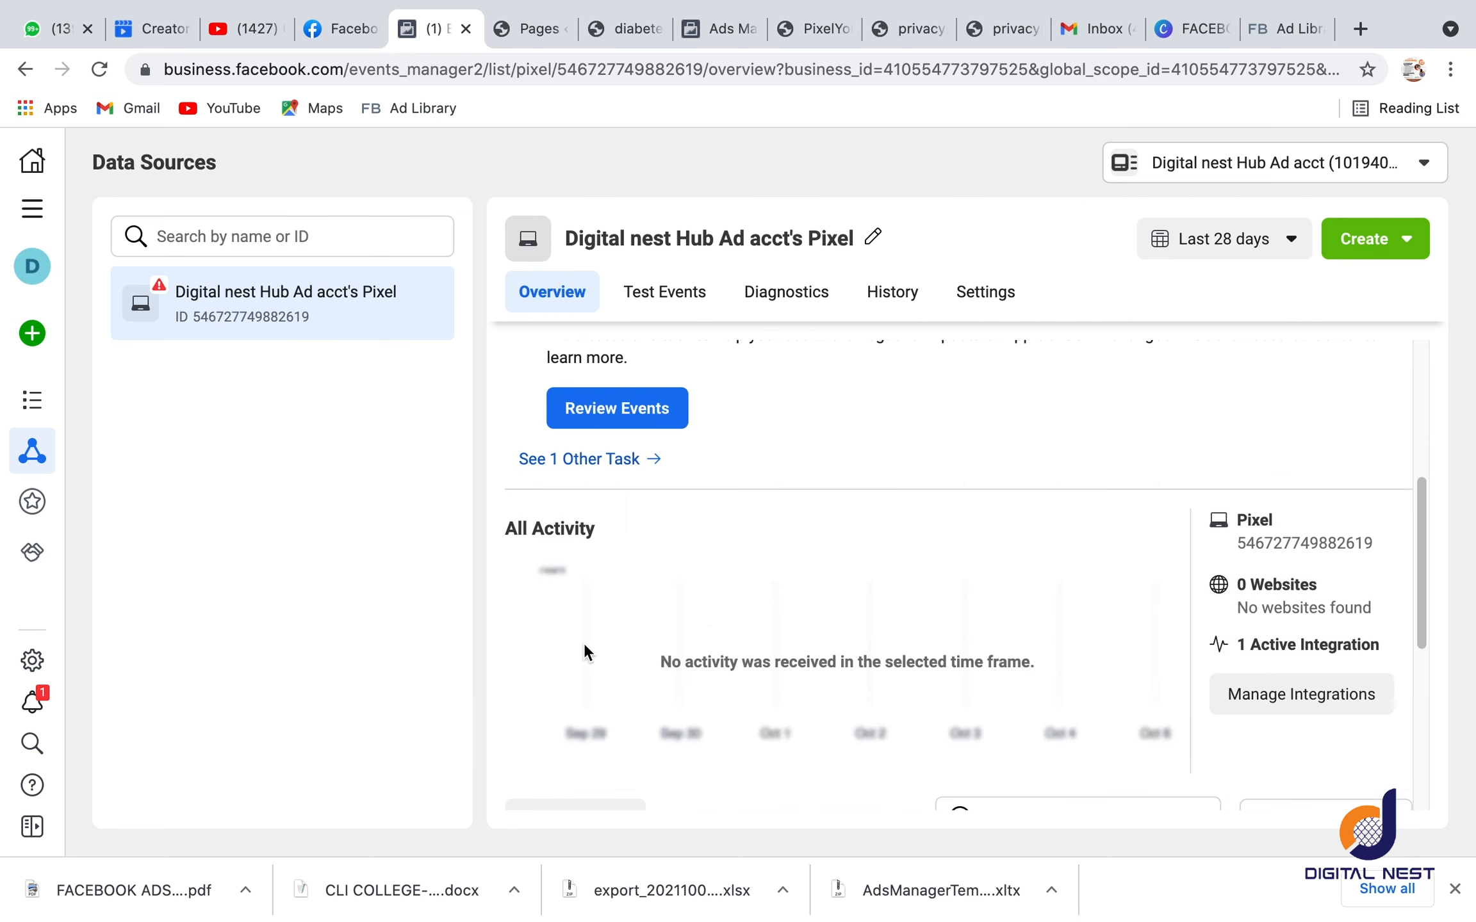
pyautogui.scroll(8, 636, 547)
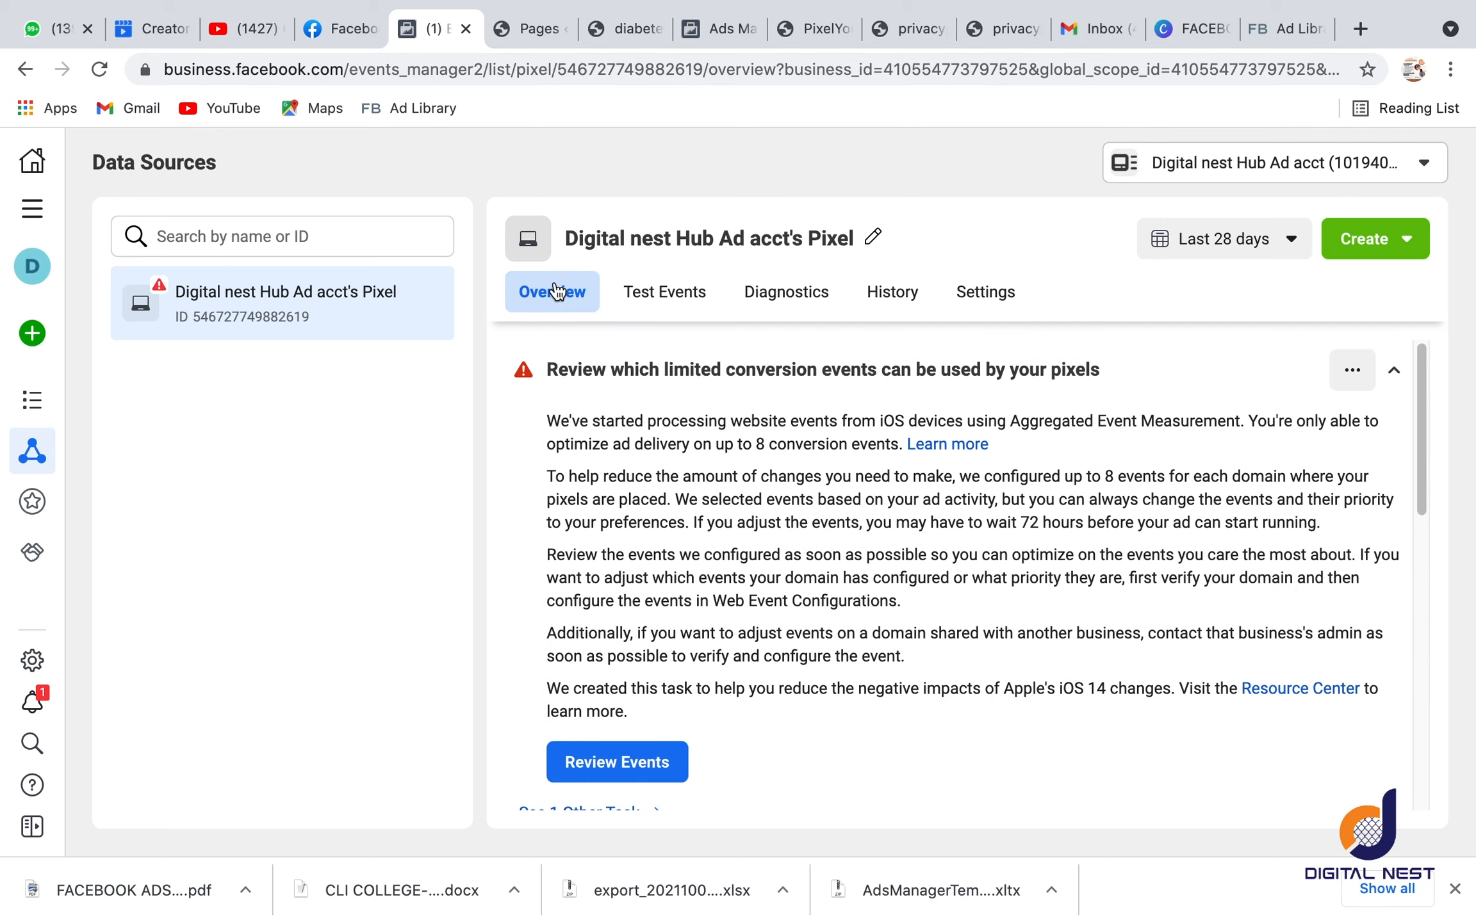
pyautogui.click(1394, 371)
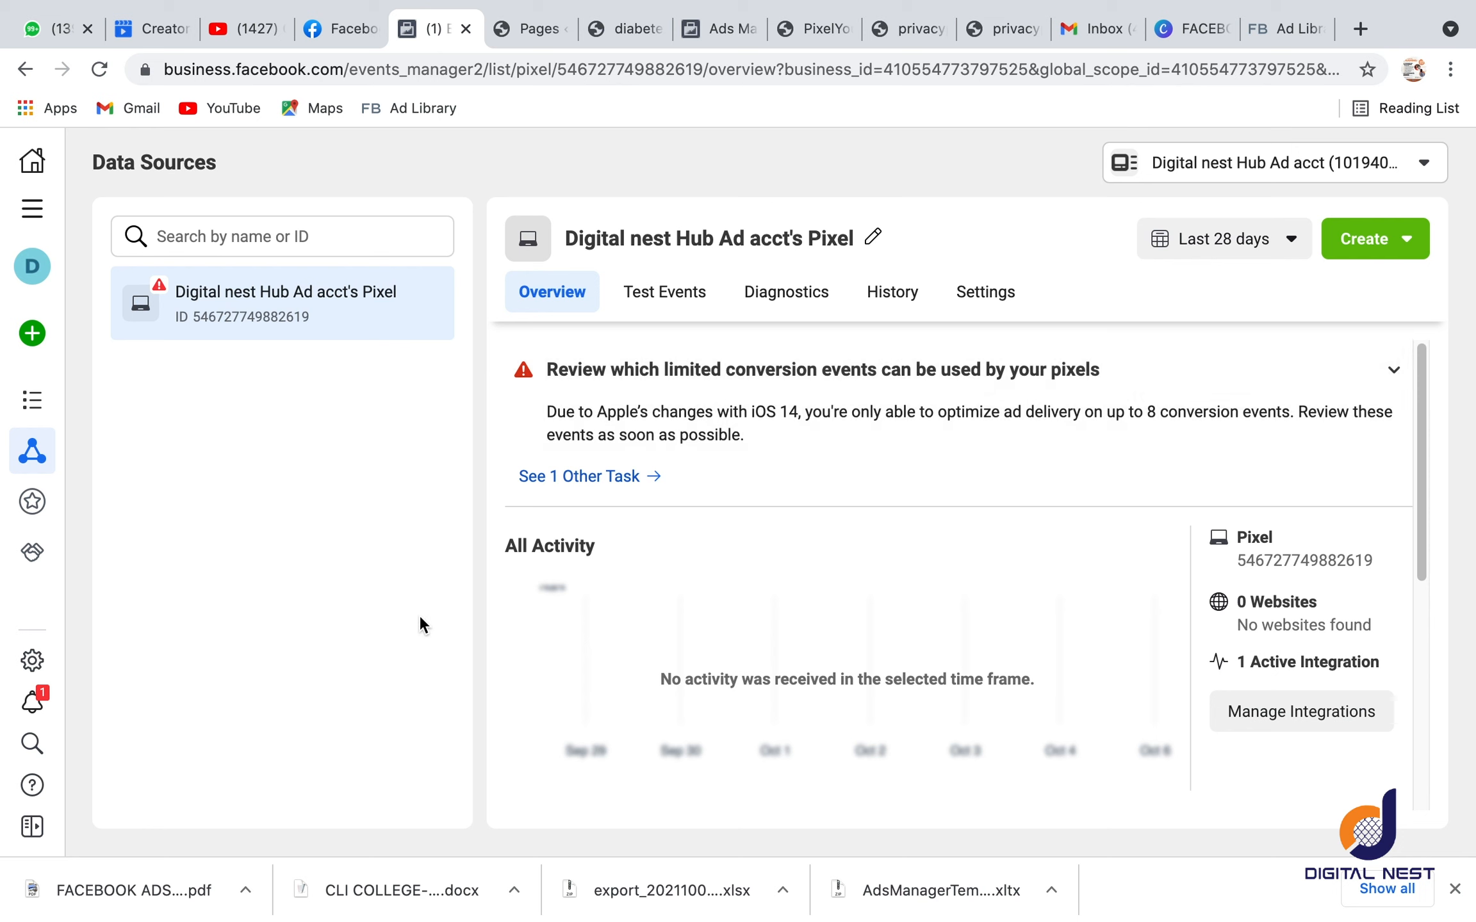
# Step: Start adding events from the pixel using the Event Setup Tool
pyautogui.scroll(-7, 664, 640)
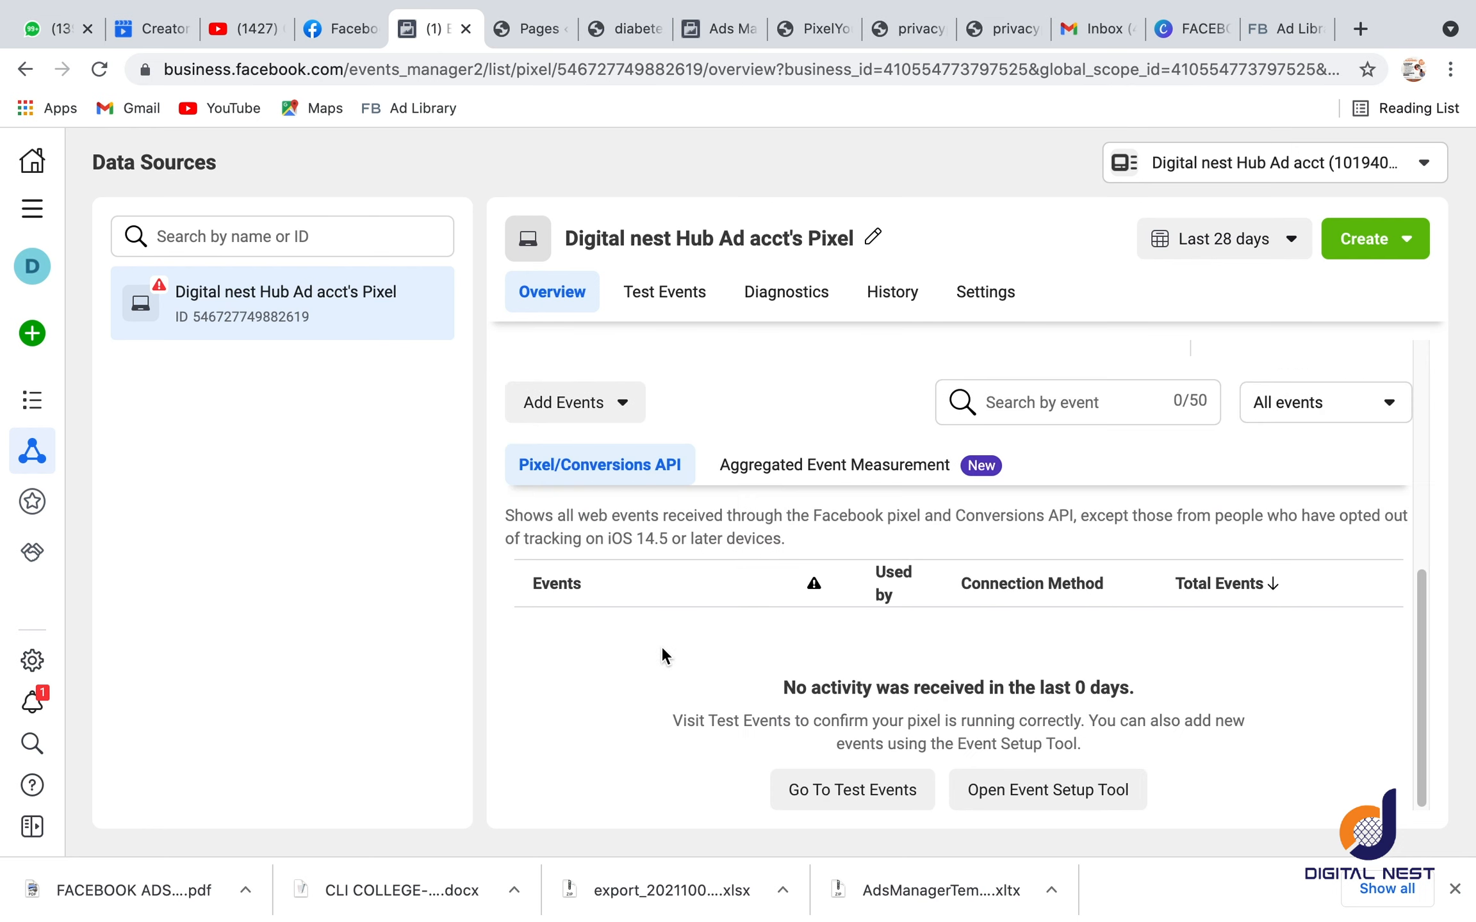
pyautogui.click(584, 407)
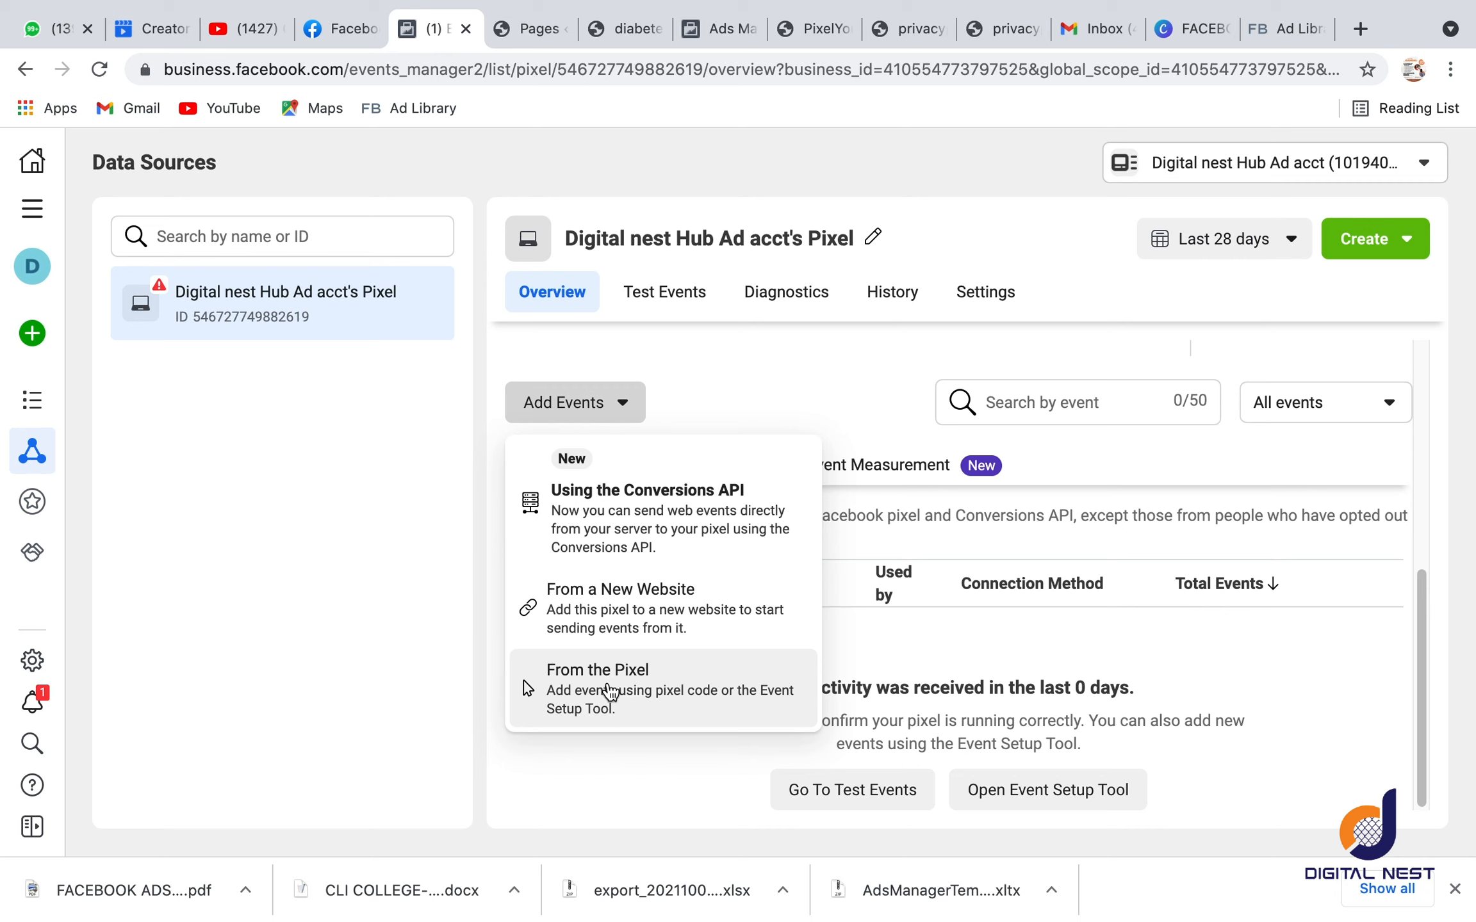
pyautogui.click(606, 688)
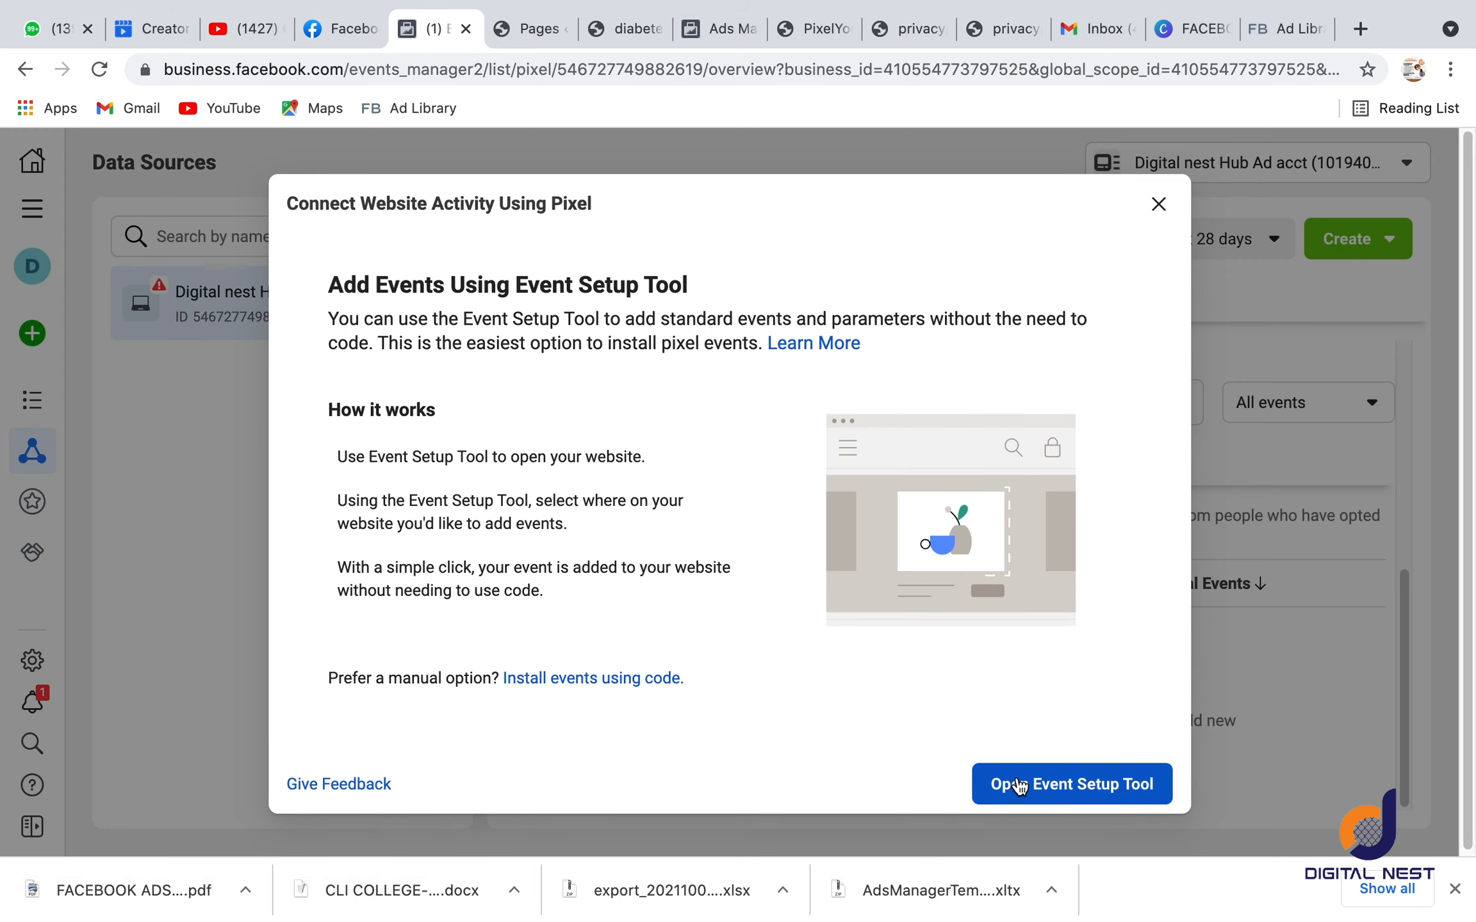
pyautogui.click(1019, 785)
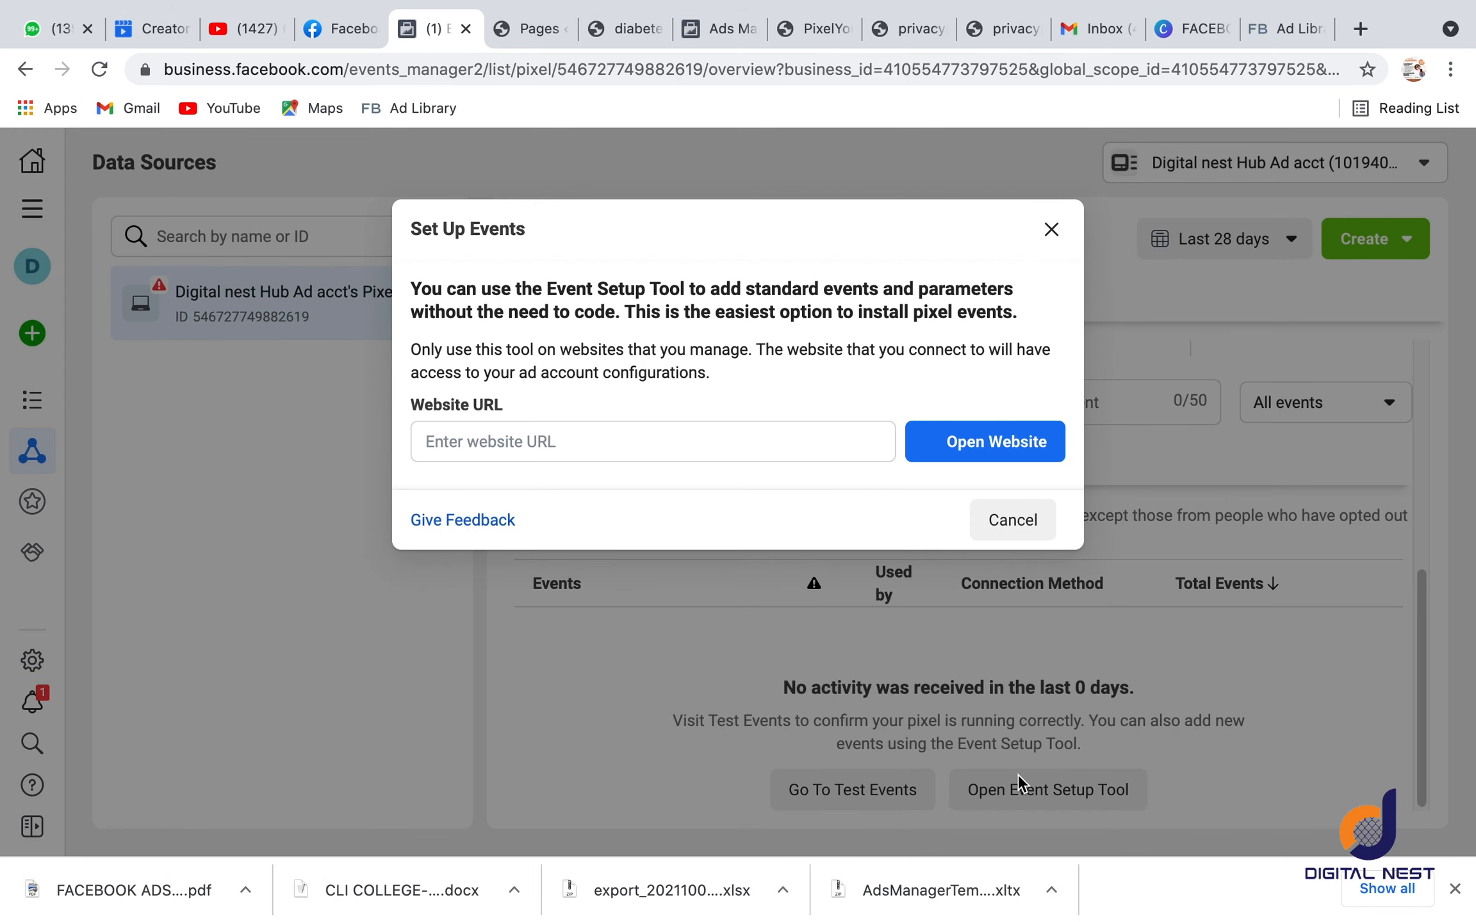
pyautogui.click(604, 507)
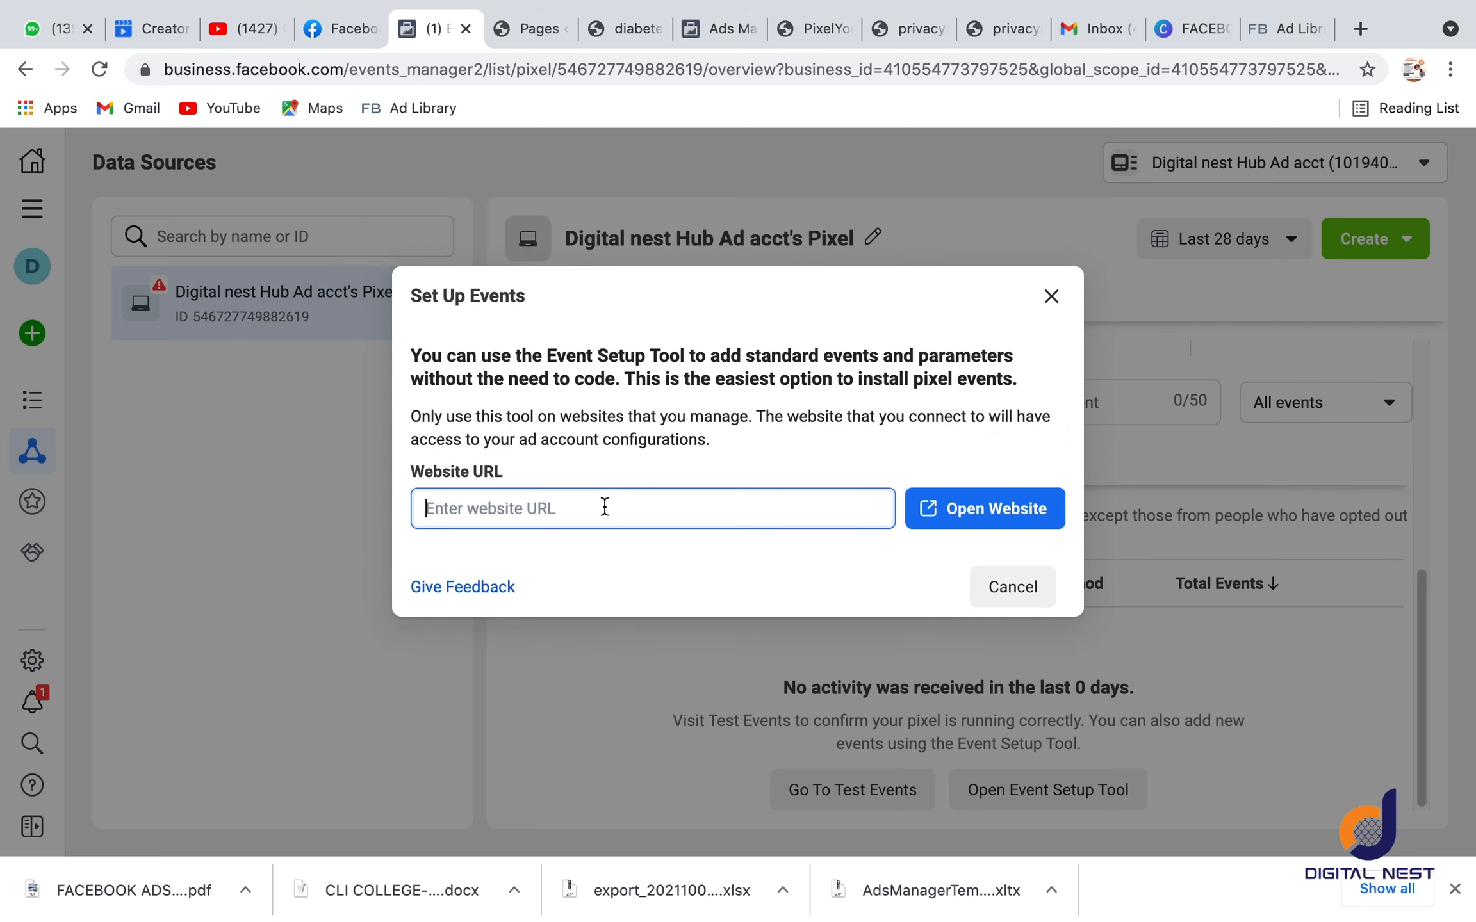
pyautogui.press('super+v')
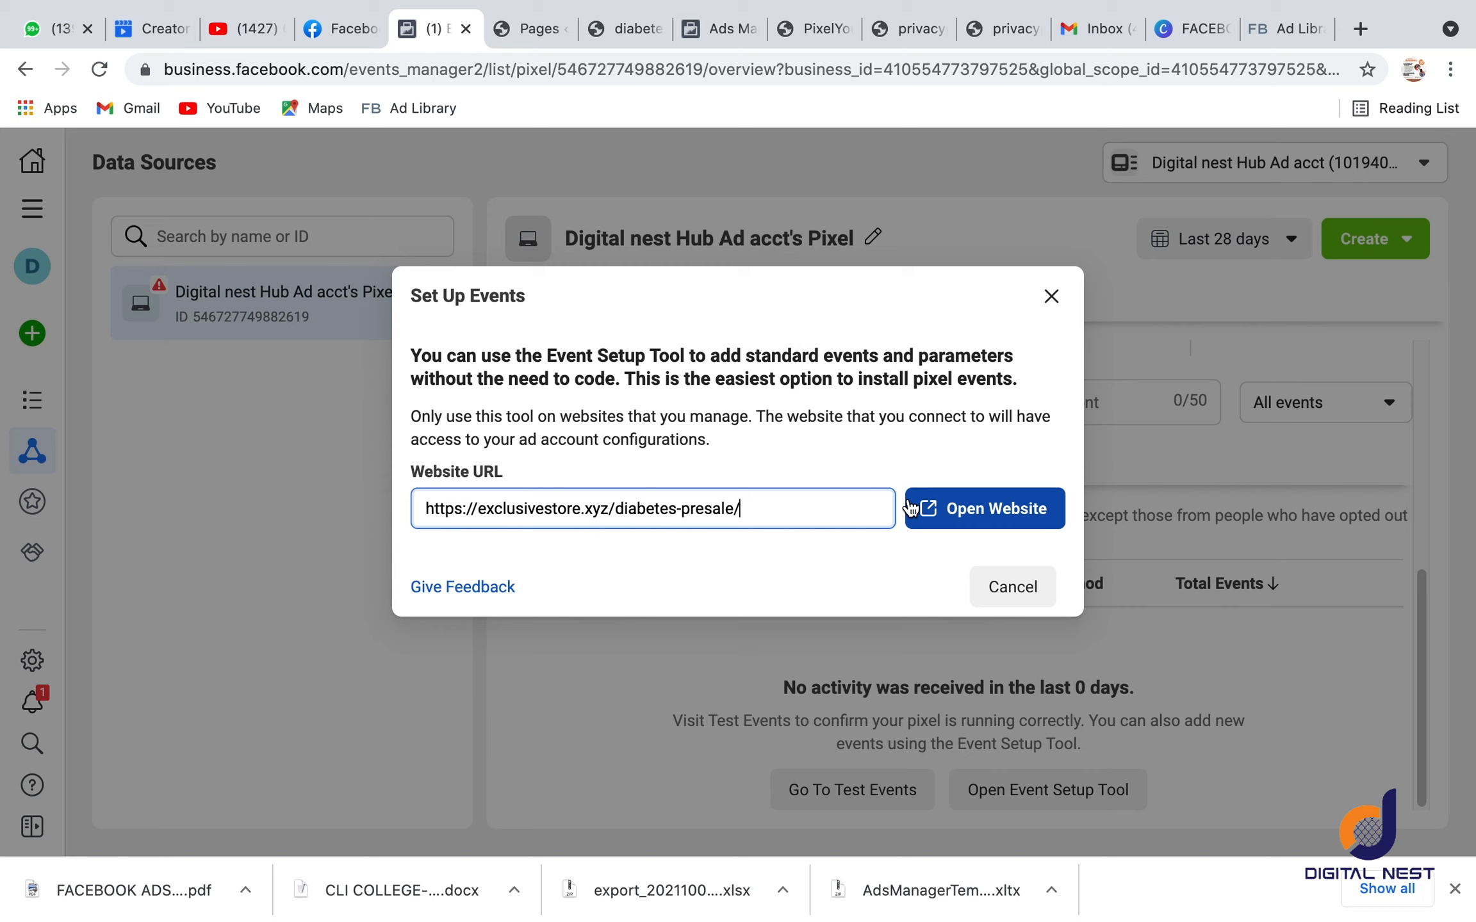
pyautogui.click(963, 516)
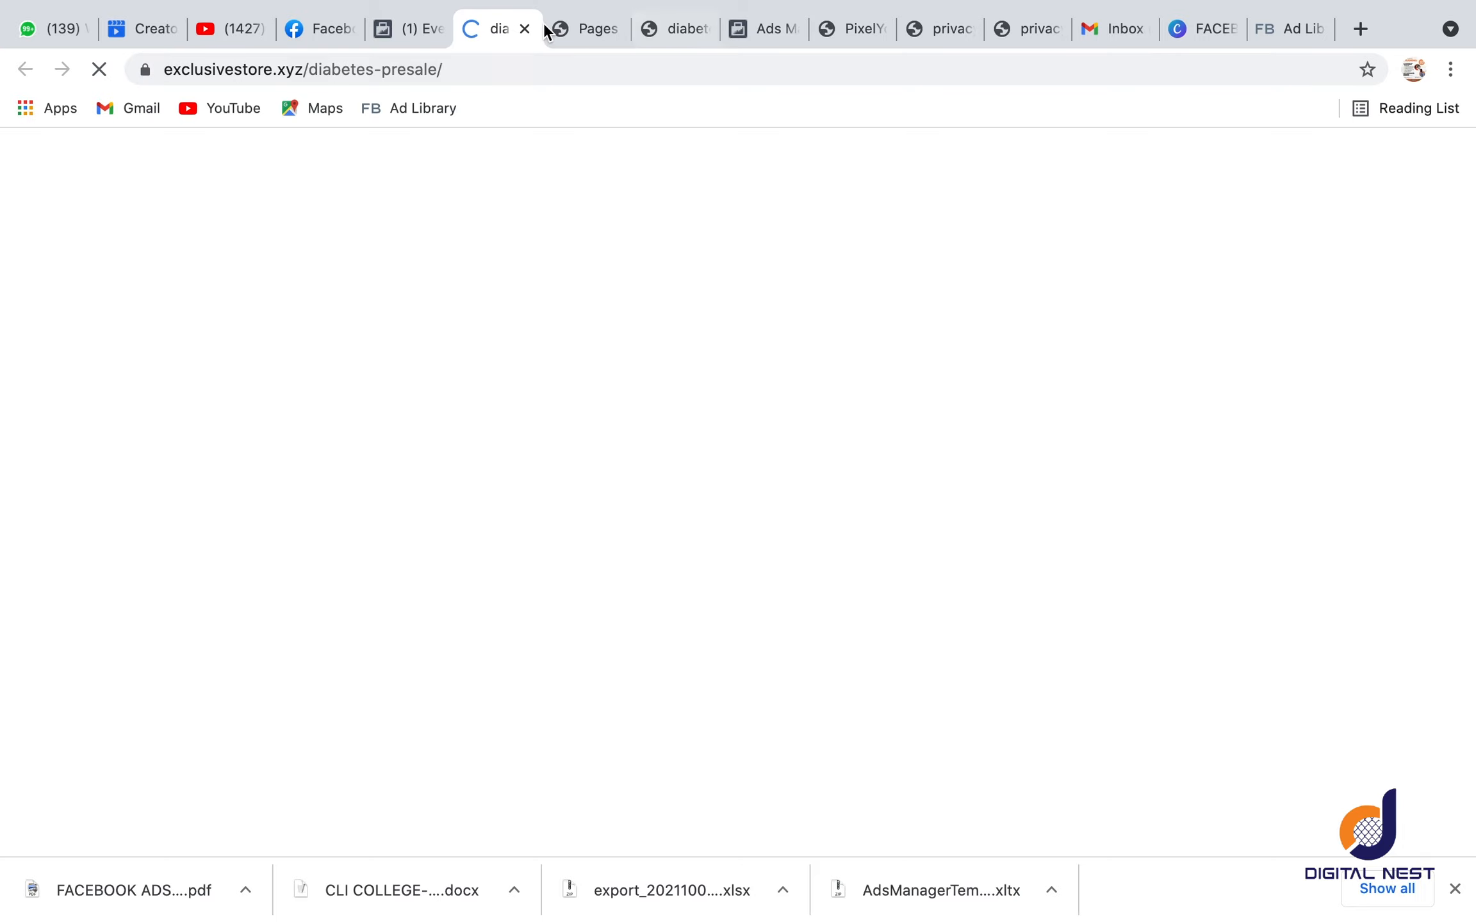
pyautogui.click(565, 25)
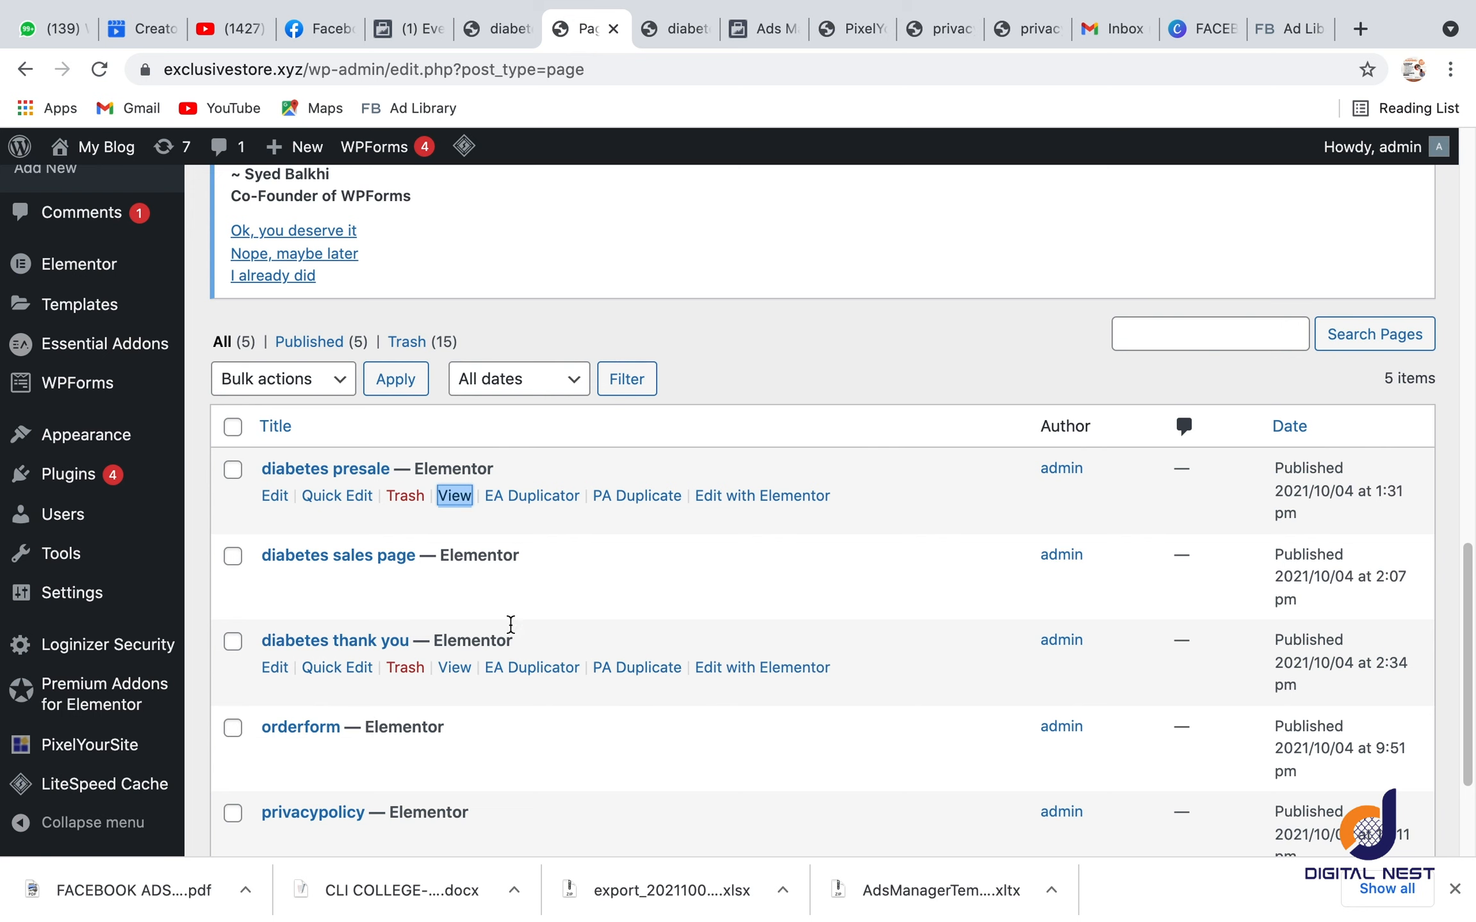
pyautogui.click(506, 28)
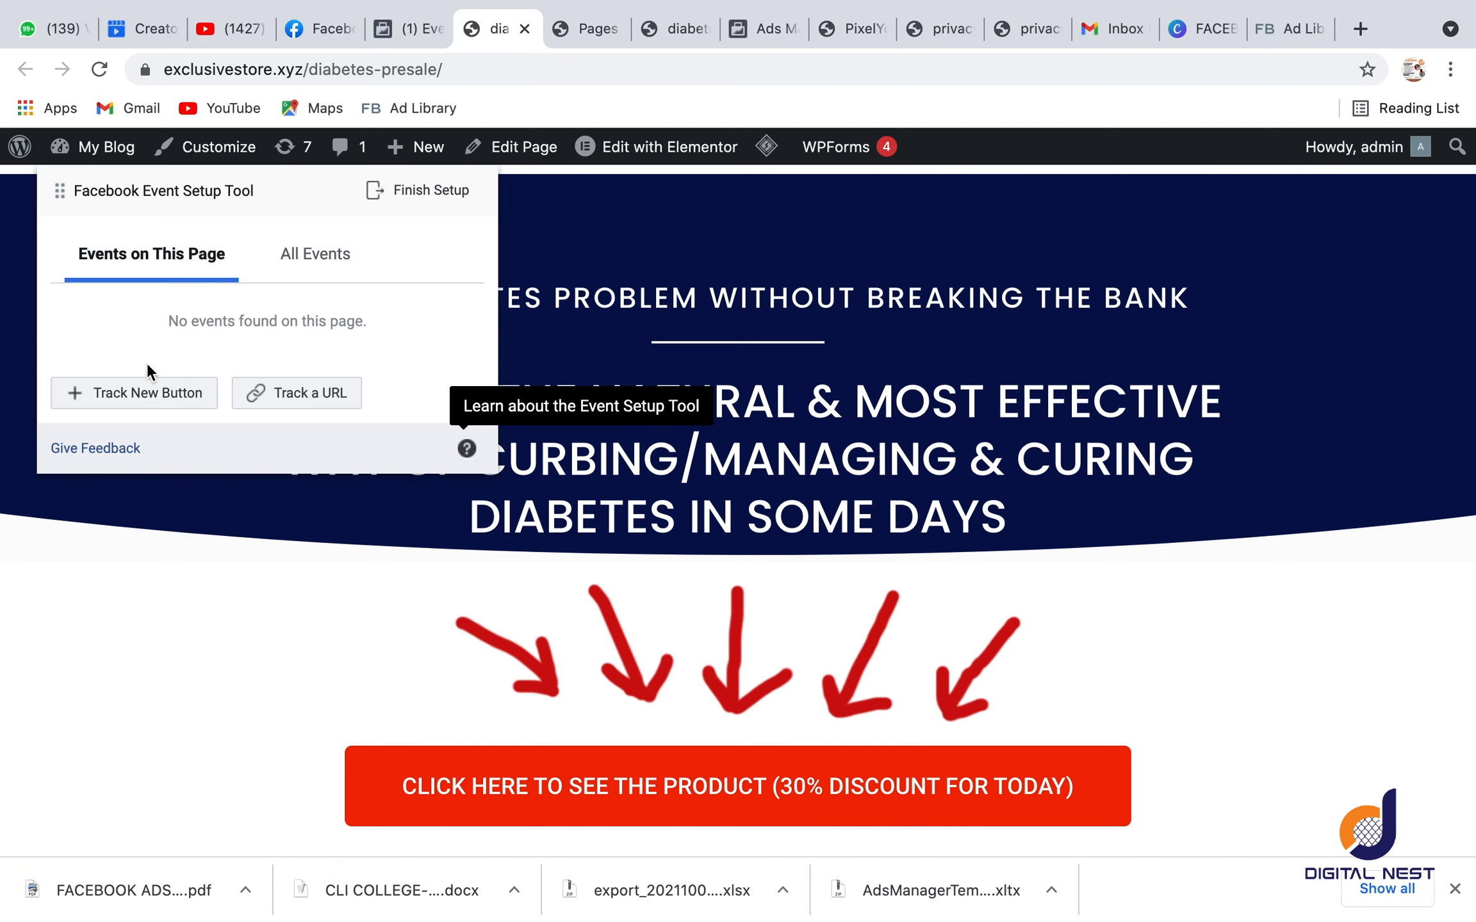
# Step: Track the red "Click here to see the product" button on the presale page as a View Content event
pyautogui.click(142, 399)
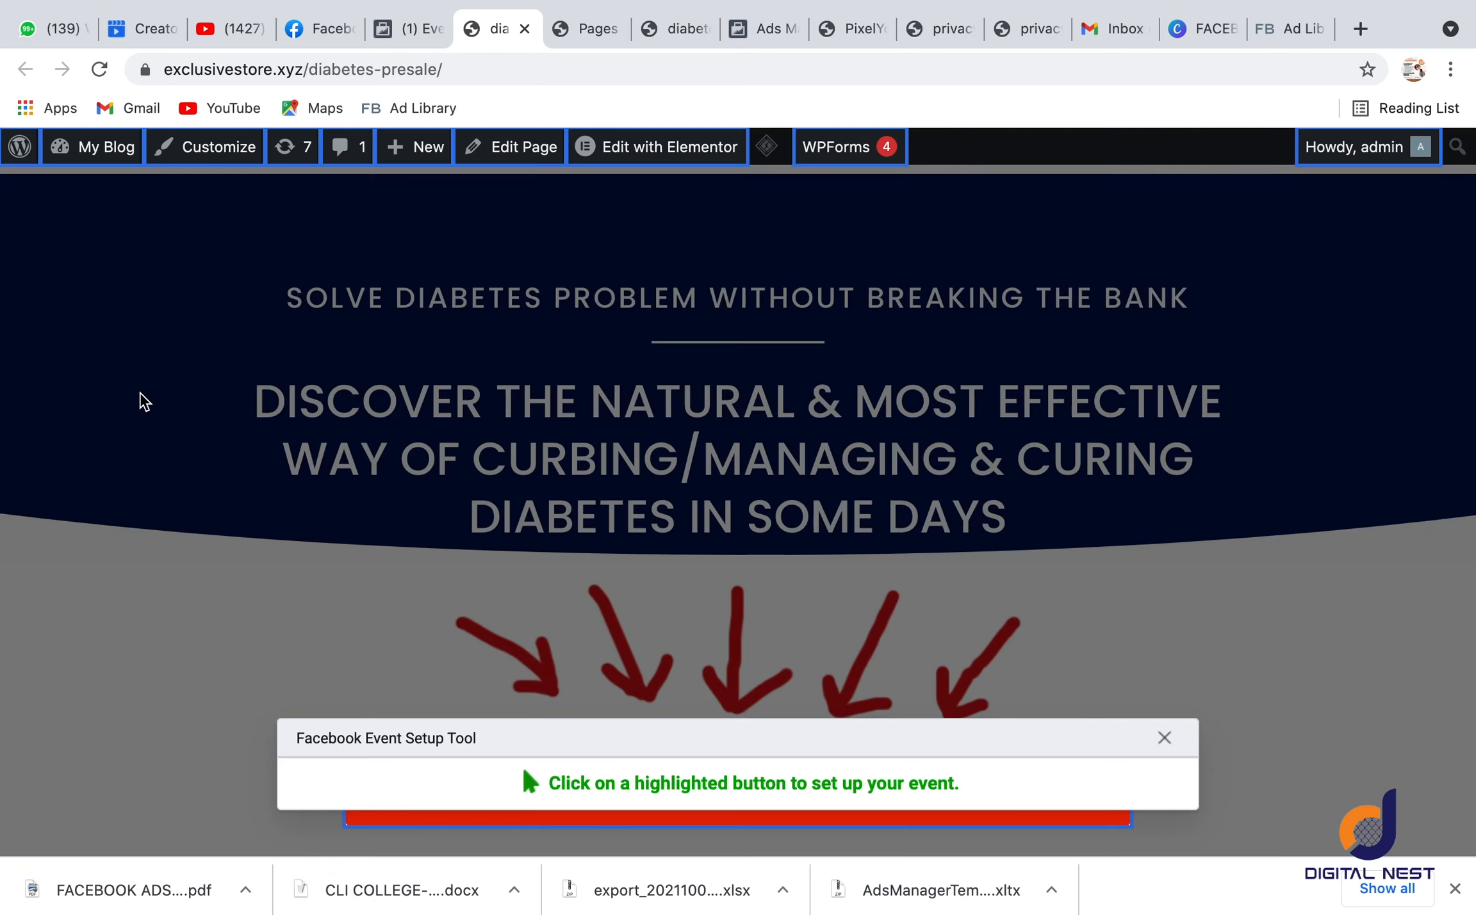
pyautogui.click(422, 815)
pyautogui.click(177, 264)
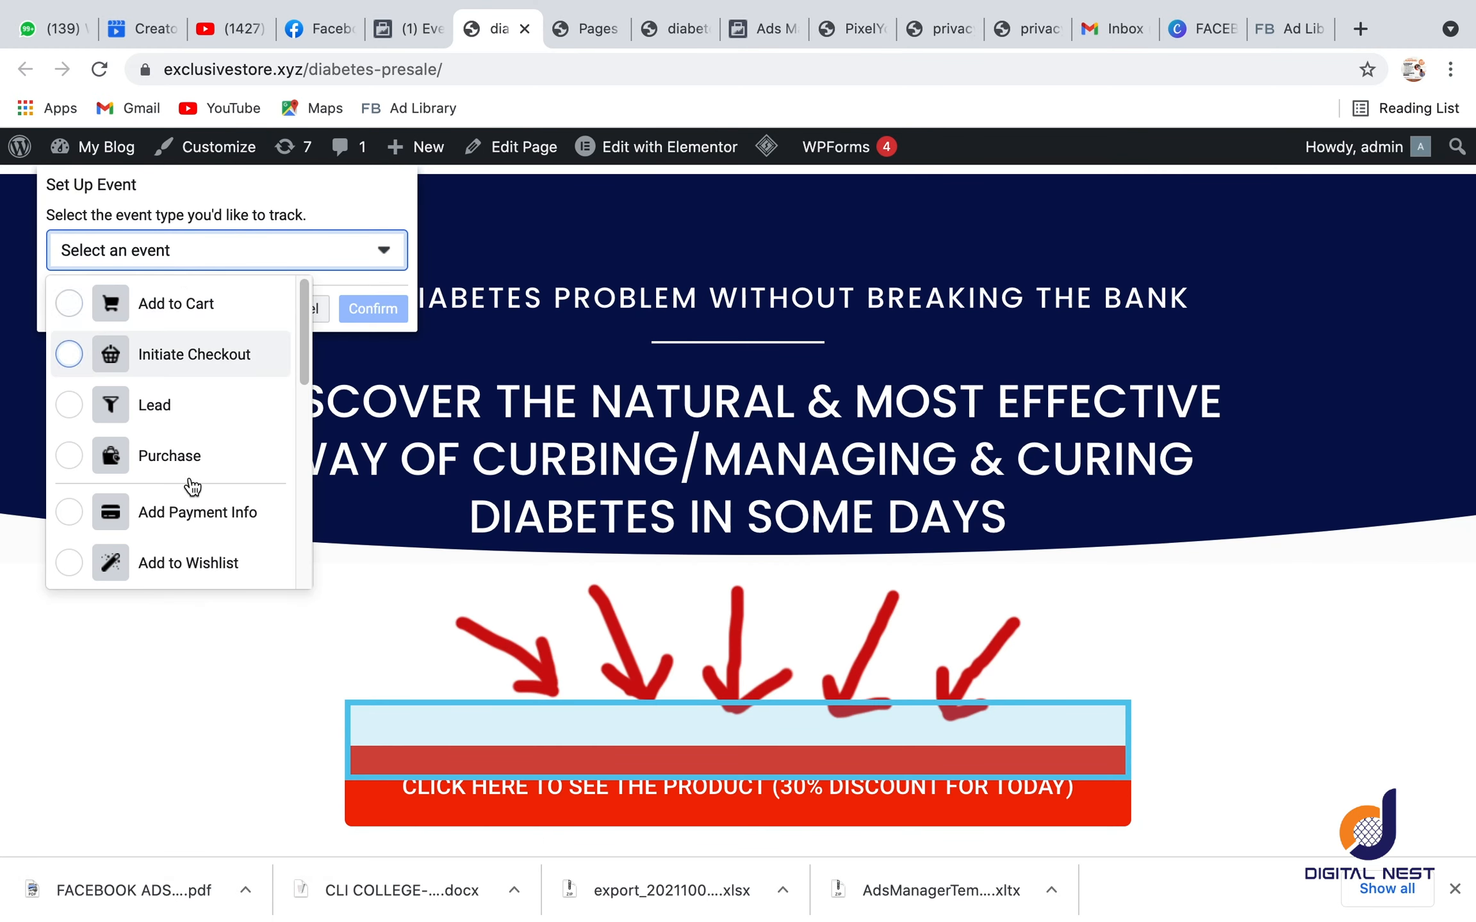
pyautogui.scroll(-5, 192, 474)
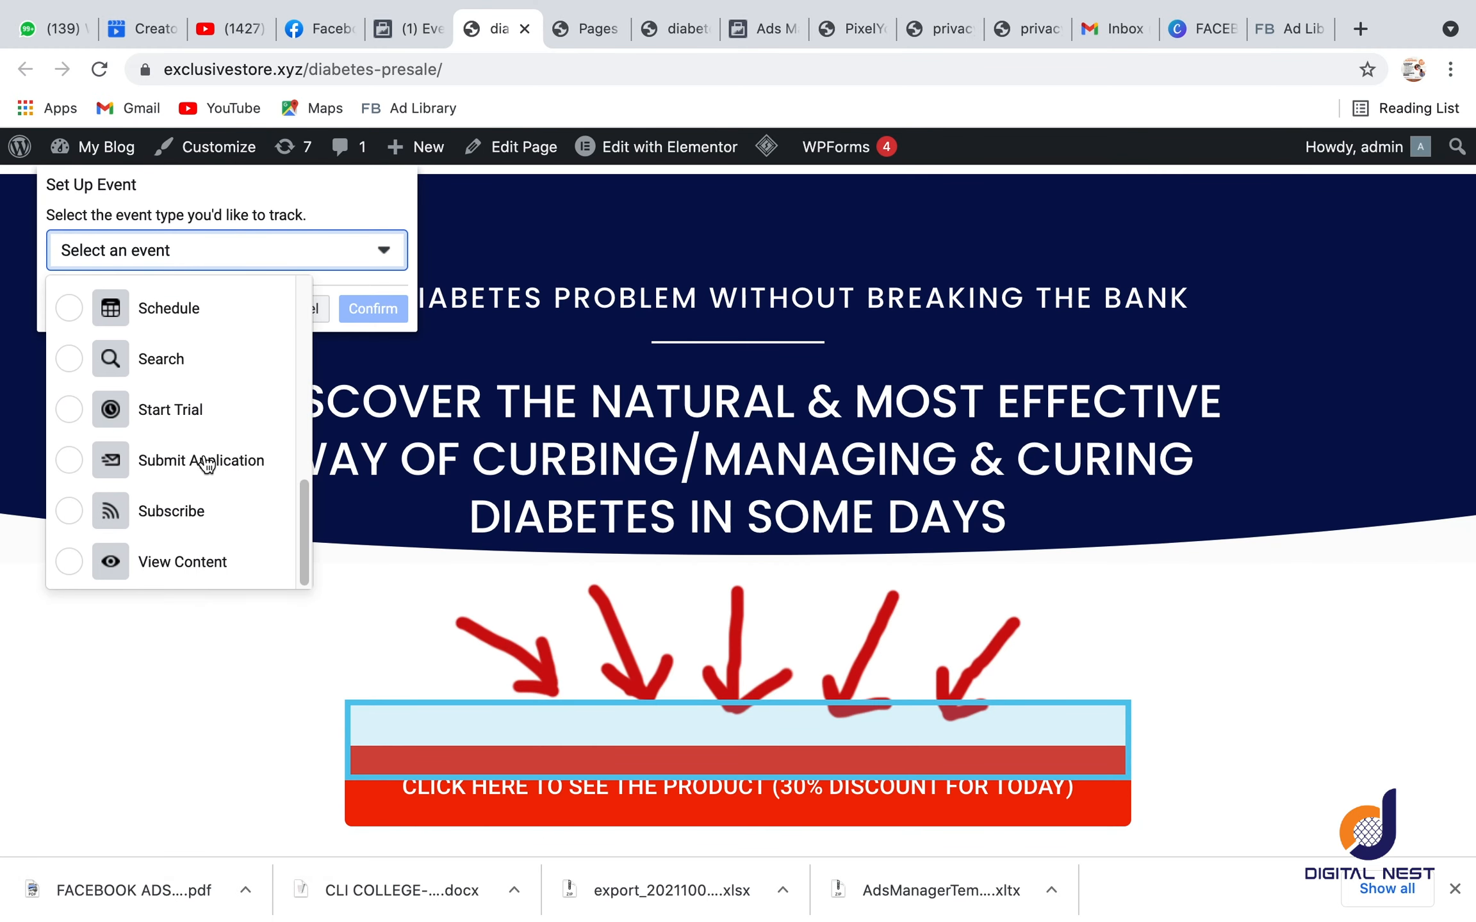
pyautogui.click(210, 559)
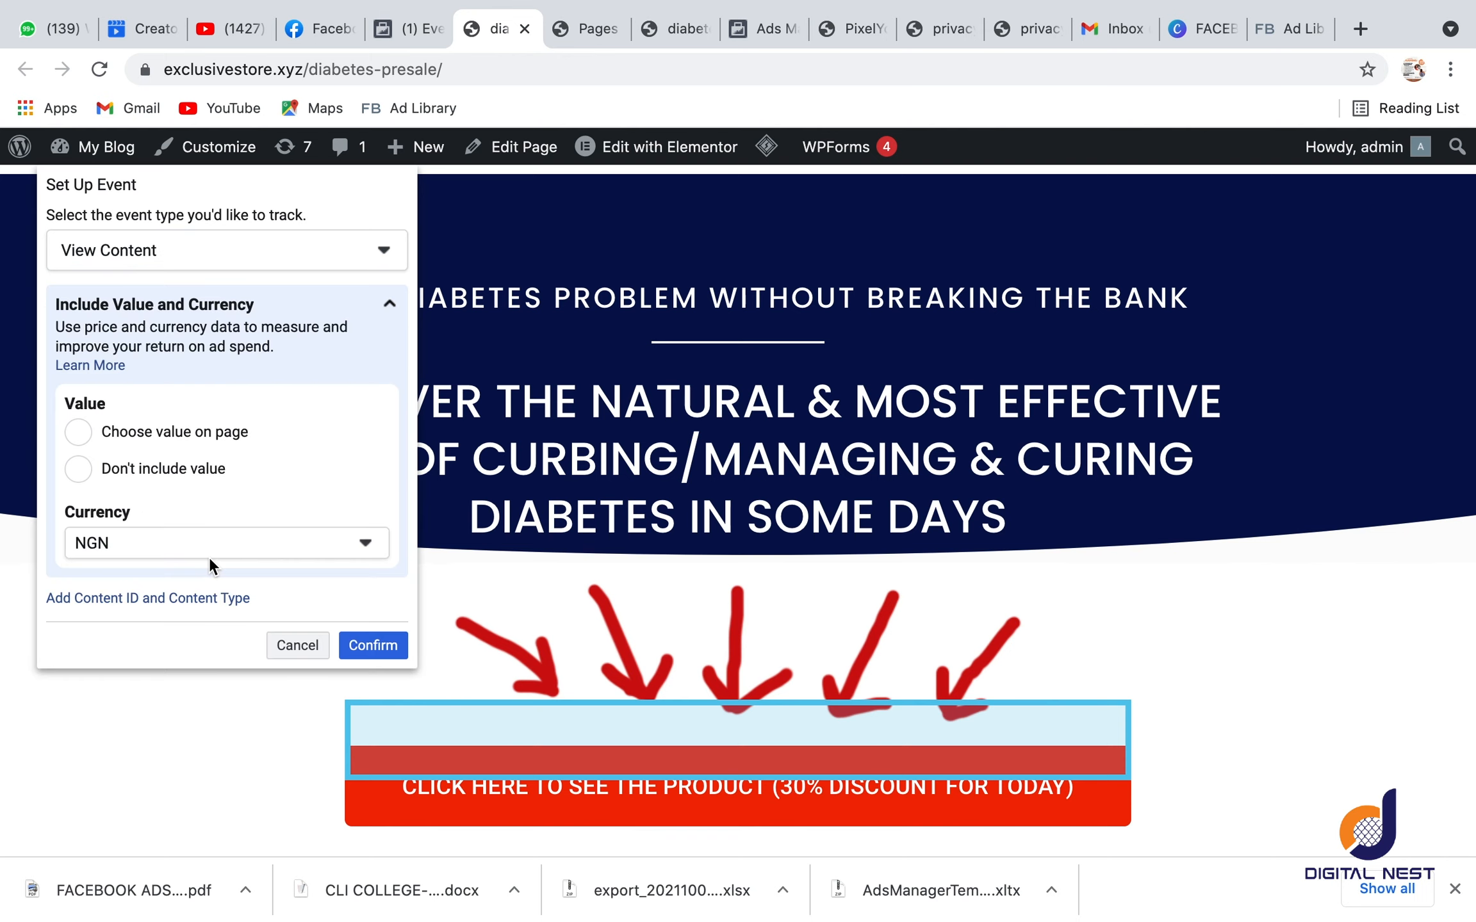
pyautogui.click(375, 647)
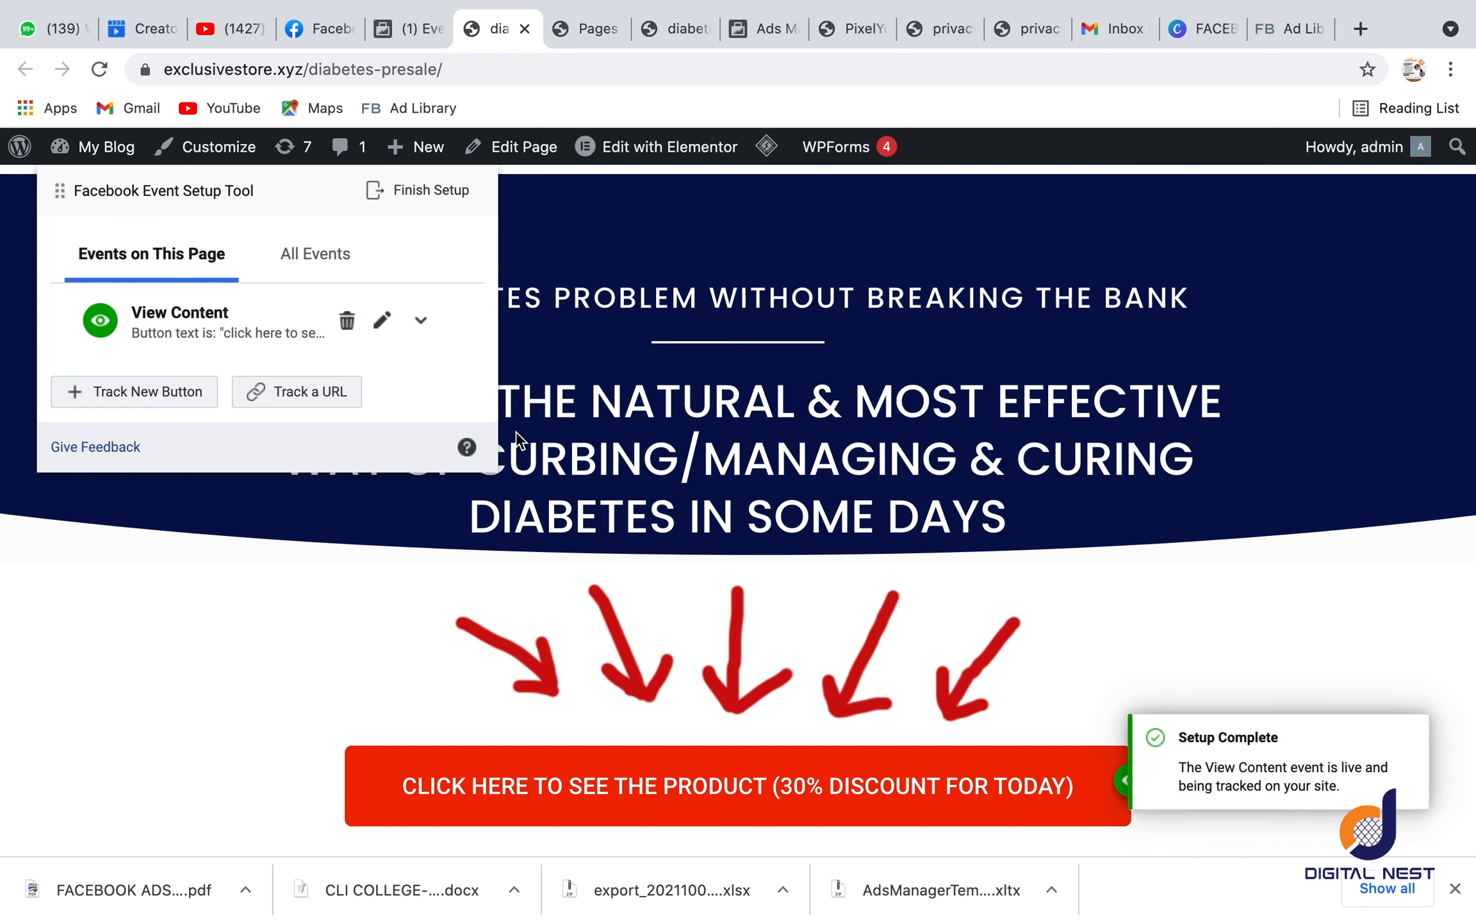
# Step: Follow the presale page's product button to the diabetes sales page and look over its buttons
pyautogui.click(637, 787)
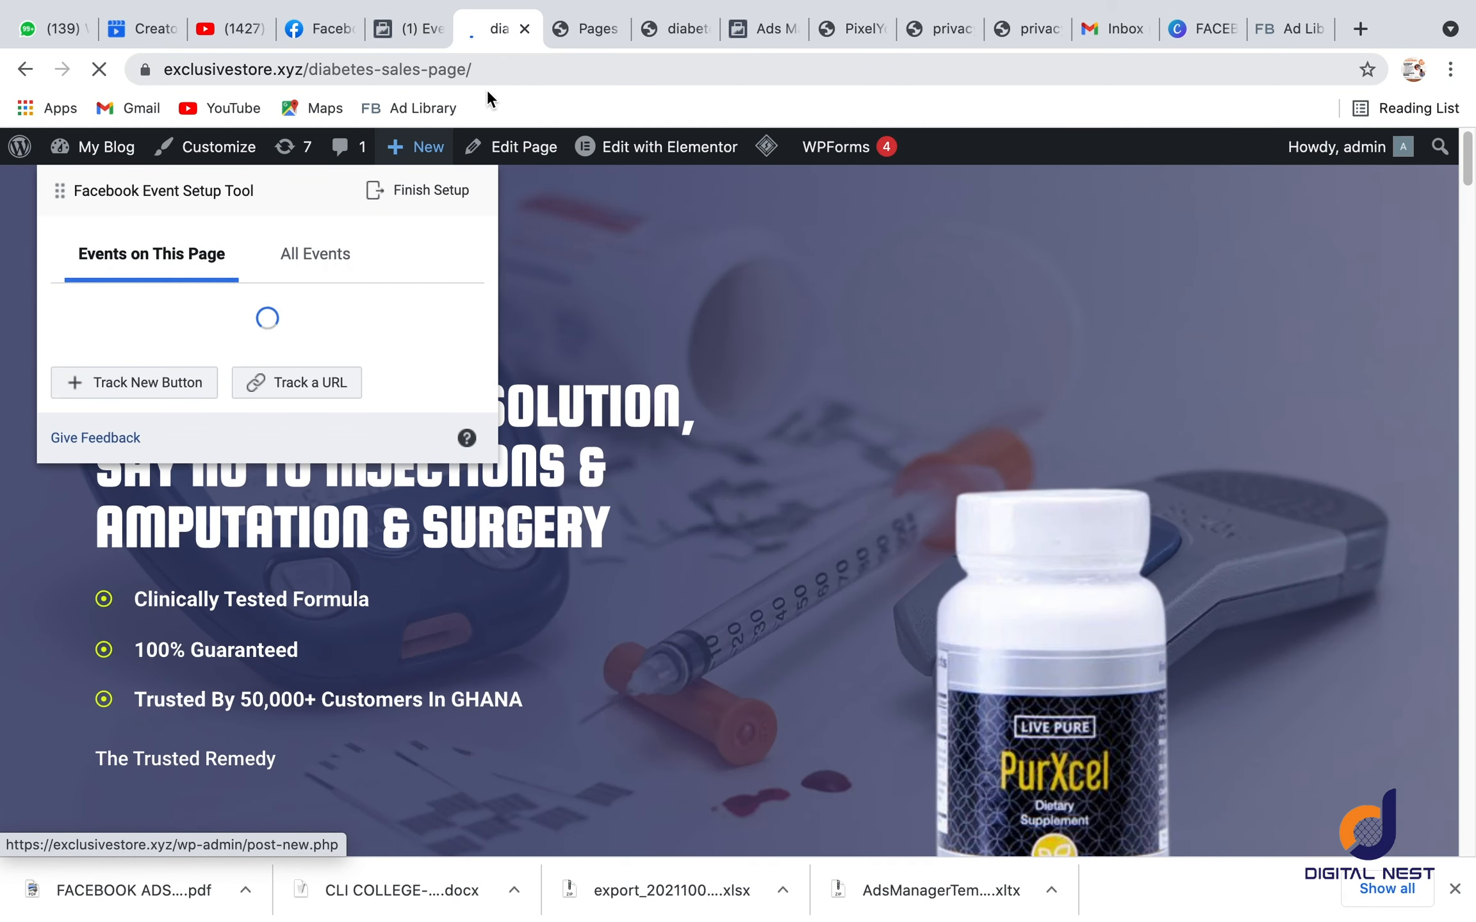
pyautogui.scroll(-5, 742, 365)
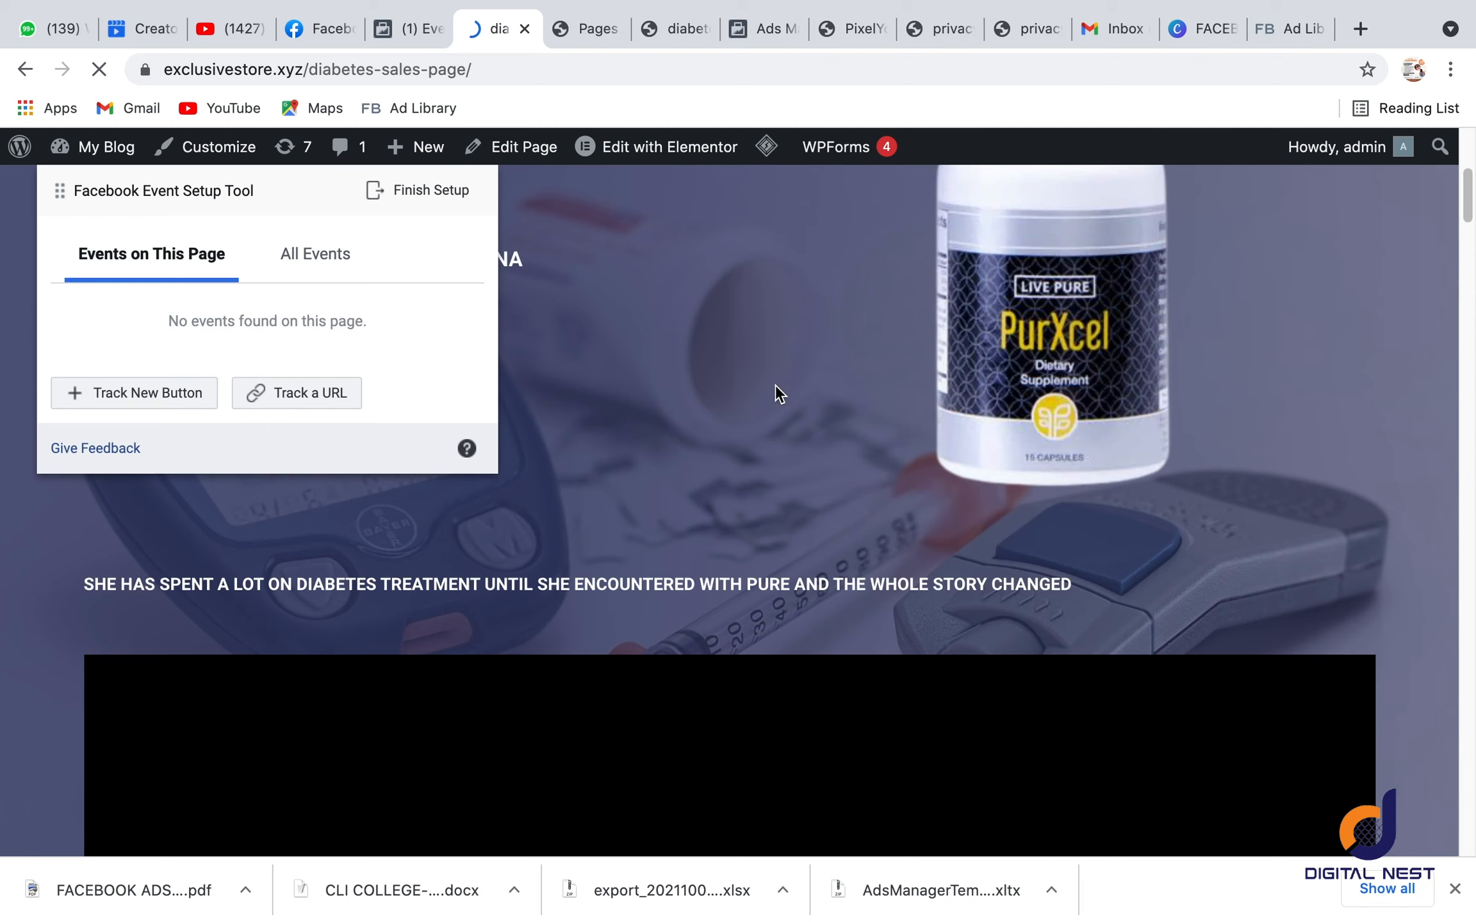
pyautogui.scroll(-5, 878, 403)
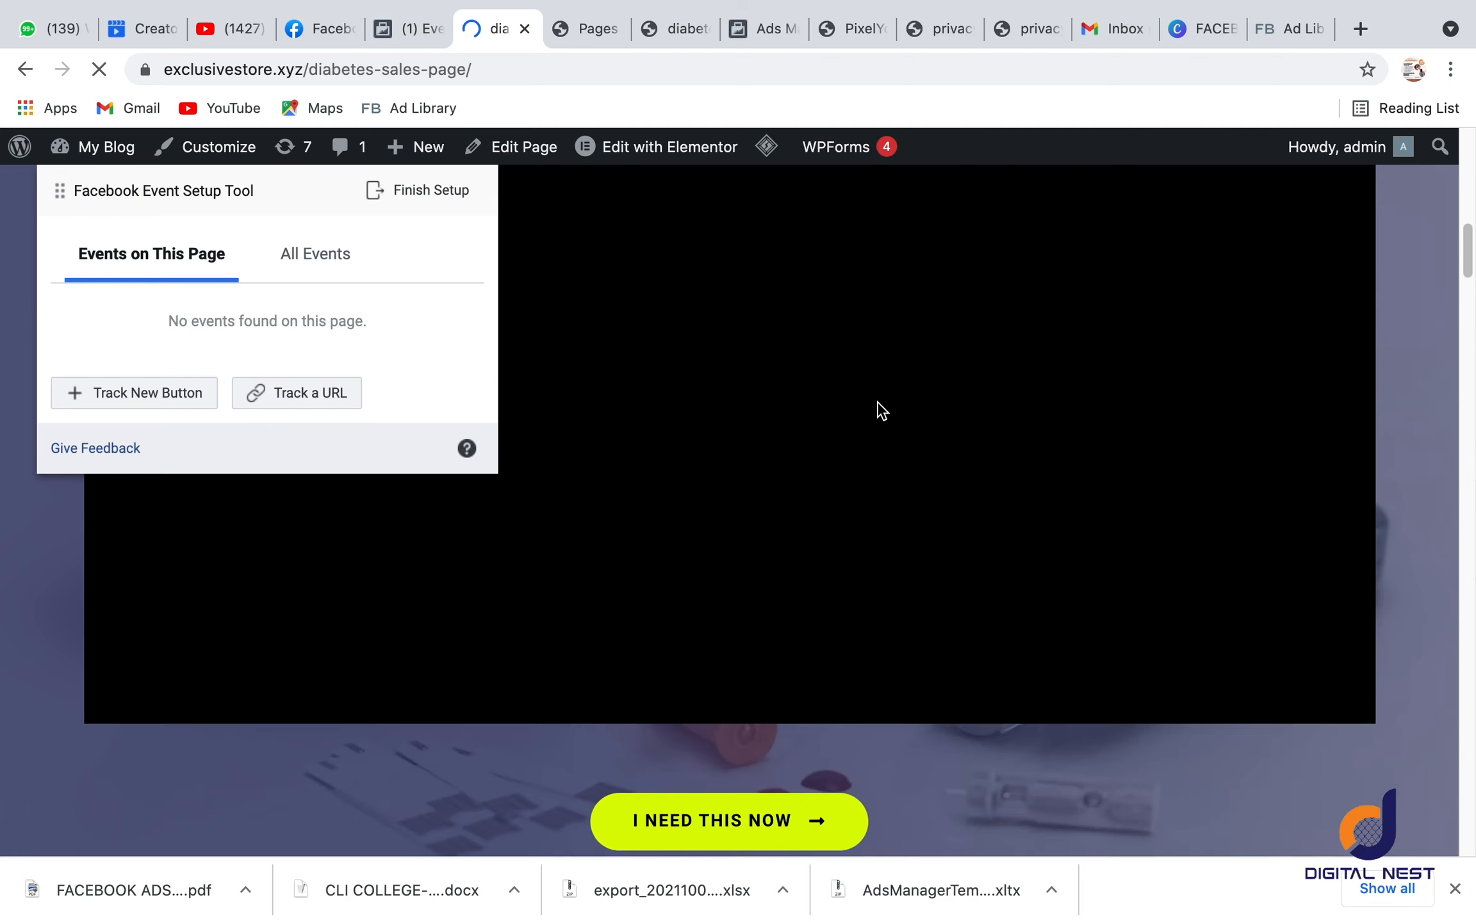
pyautogui.scroll(10, 874, 403)
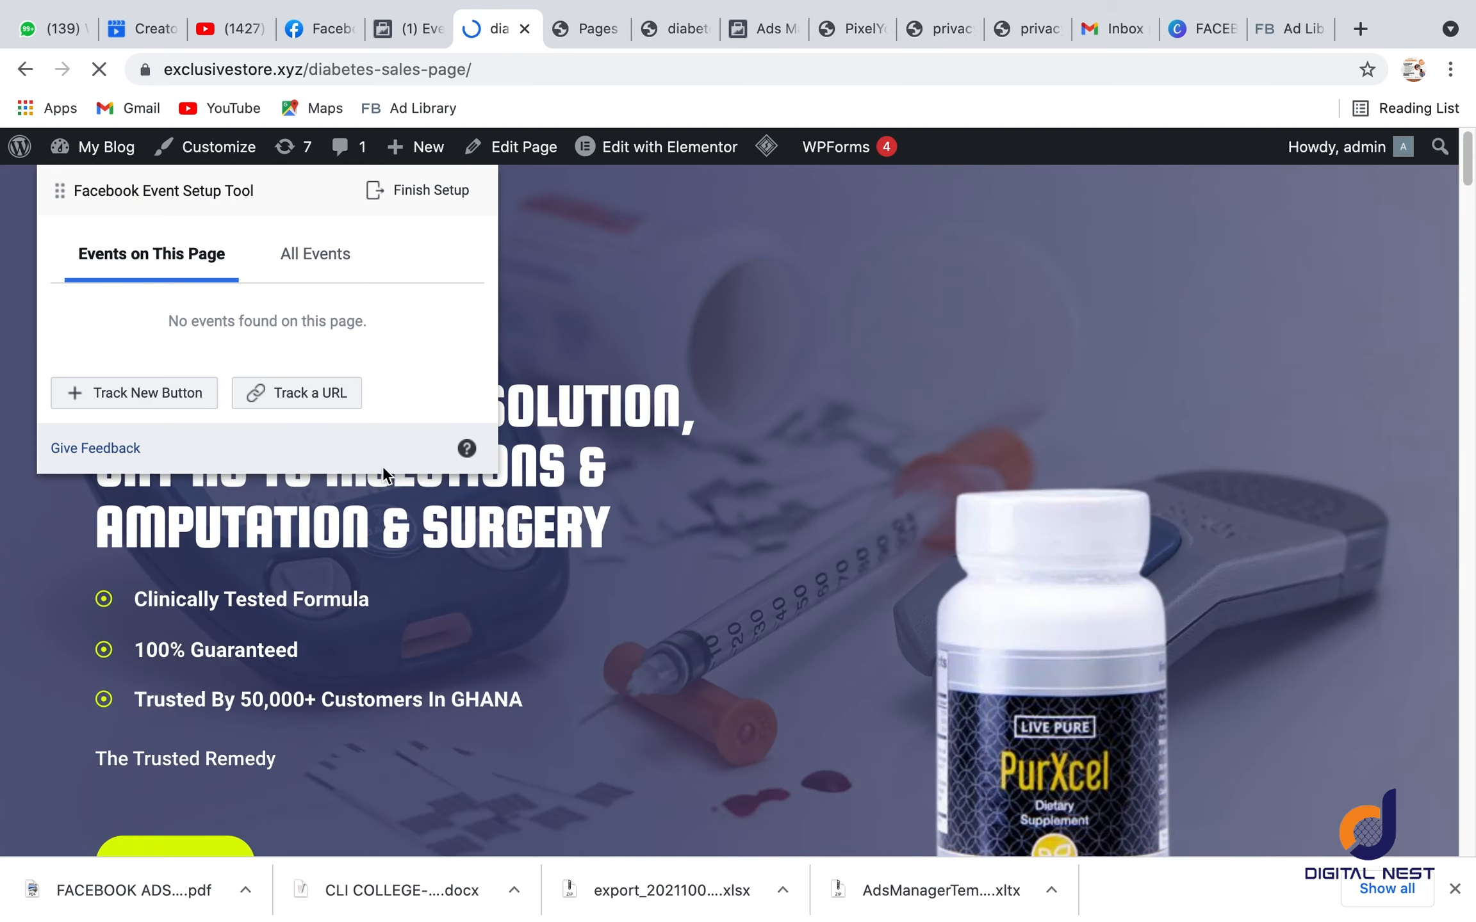
# Step: Track the Buy Now button on the diabetes sales page as a Lead event
pyautogui.click(116, 391)
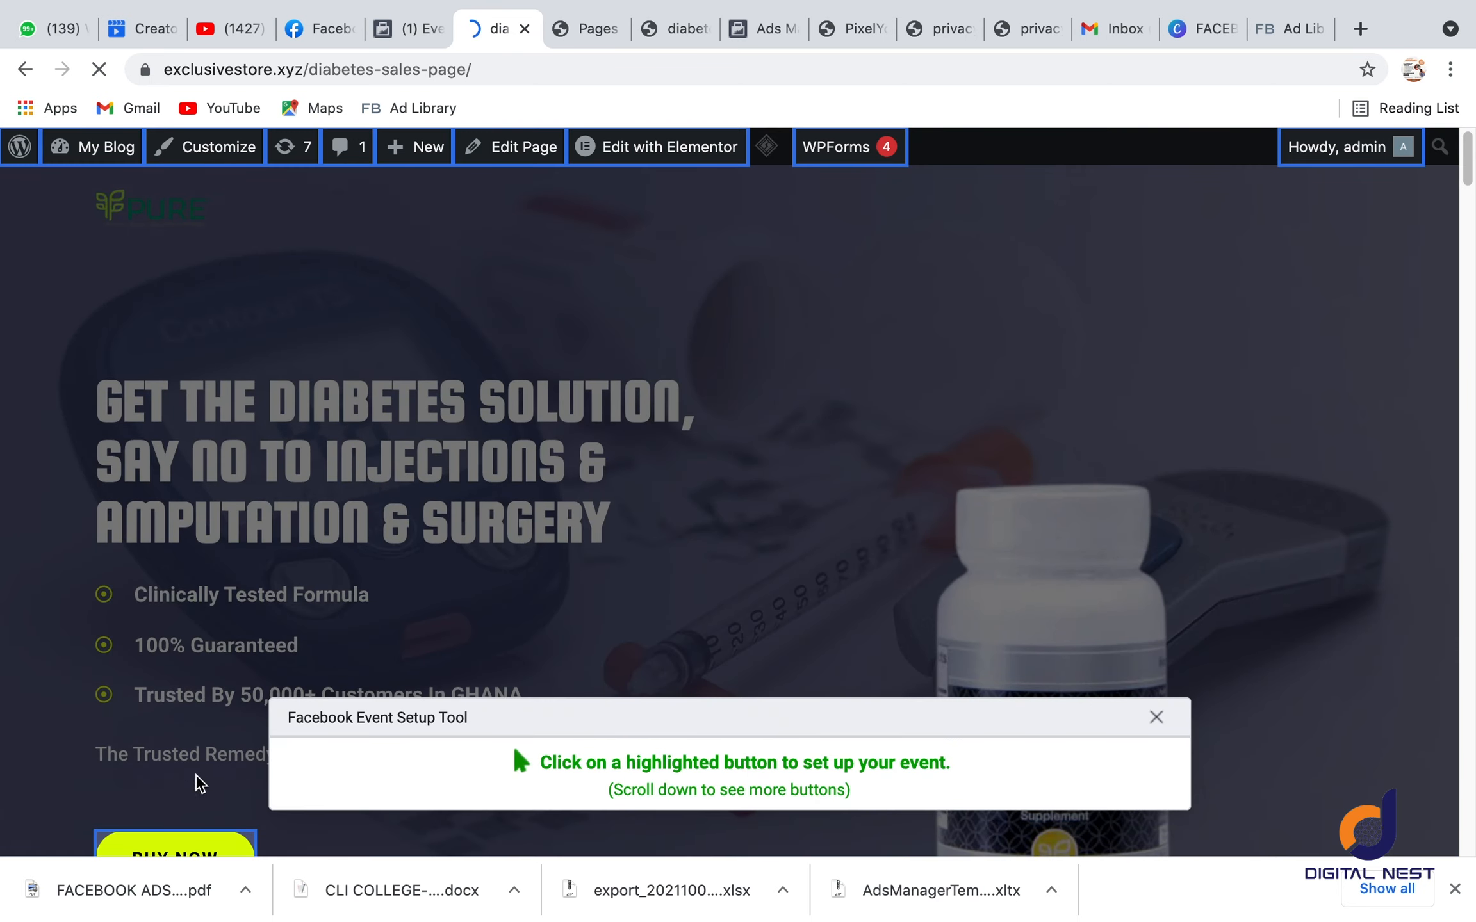
pyautogui.scroll(-9, 270, 576)
pyautogui.scroll(-3, 185, 320)
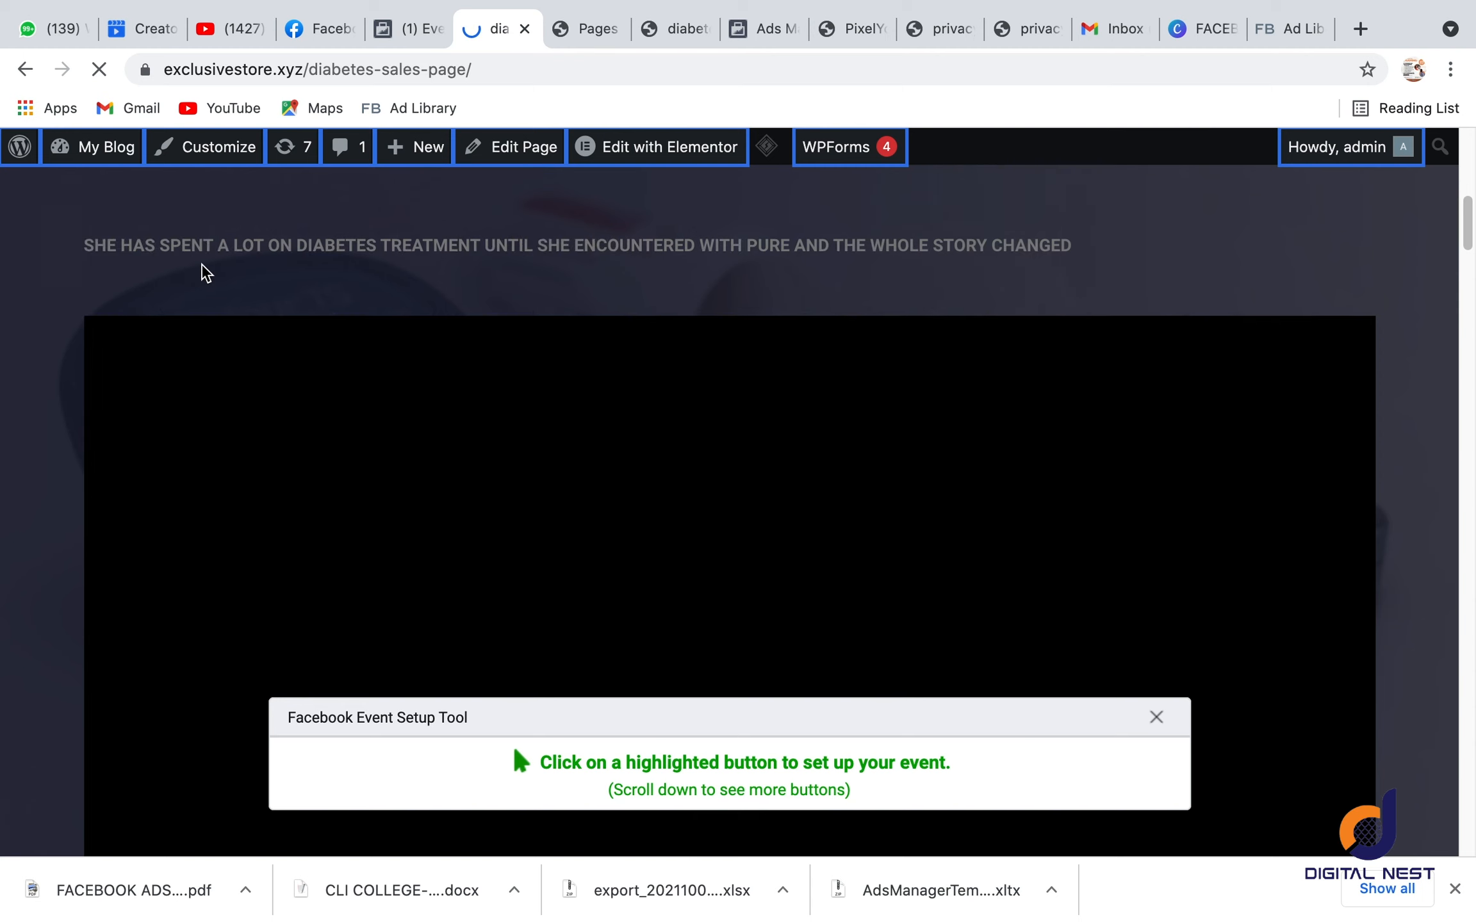
pyautogui.scroll(1, 213, 307)
pyautogui.scroll(2, 214, 301)
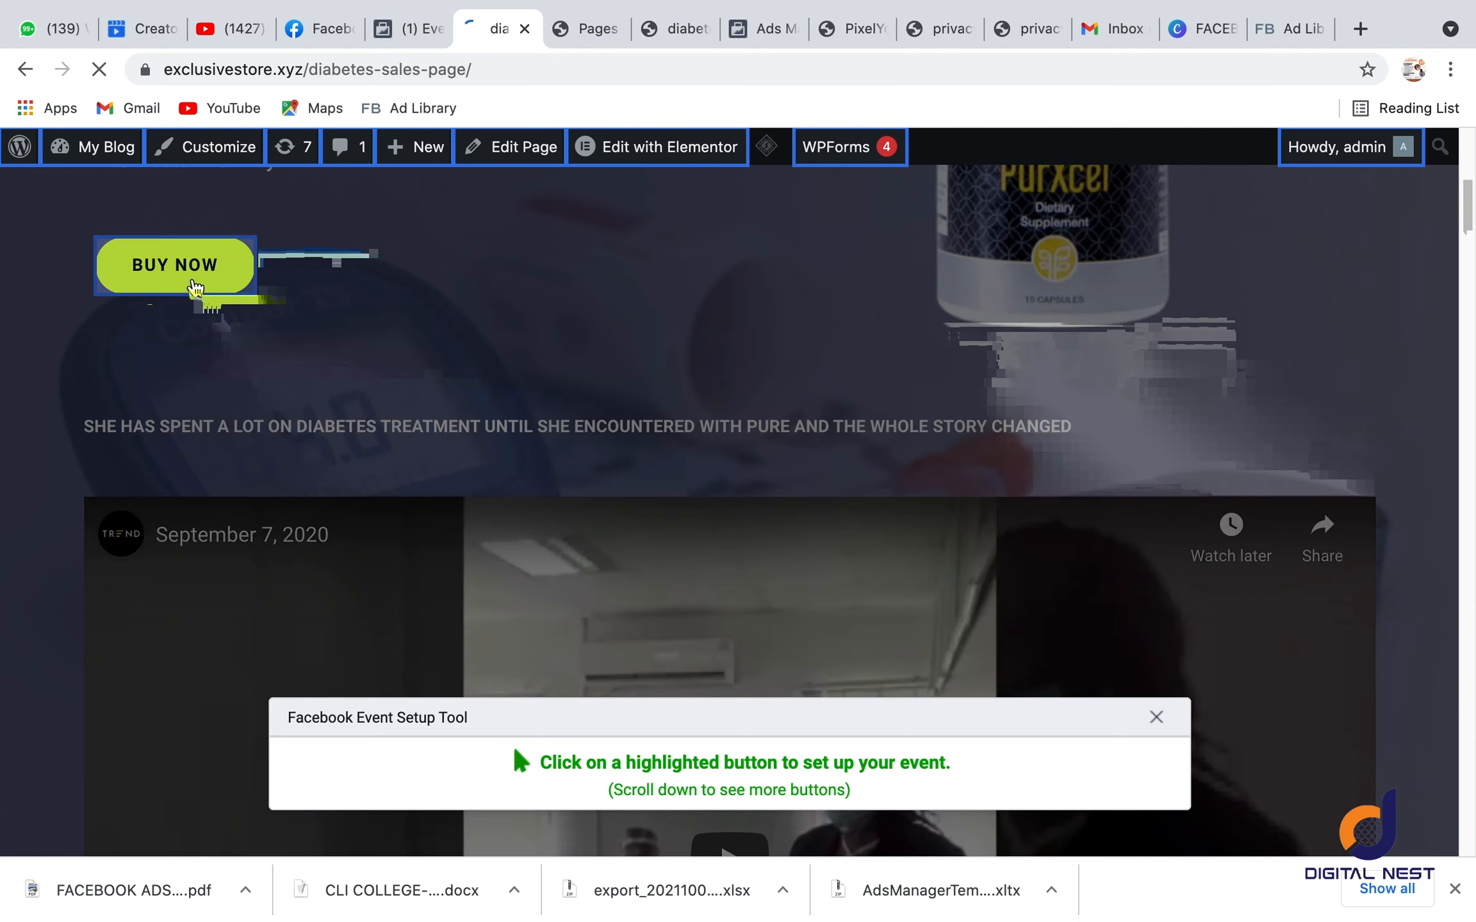
pyautogui.click(194, 285)
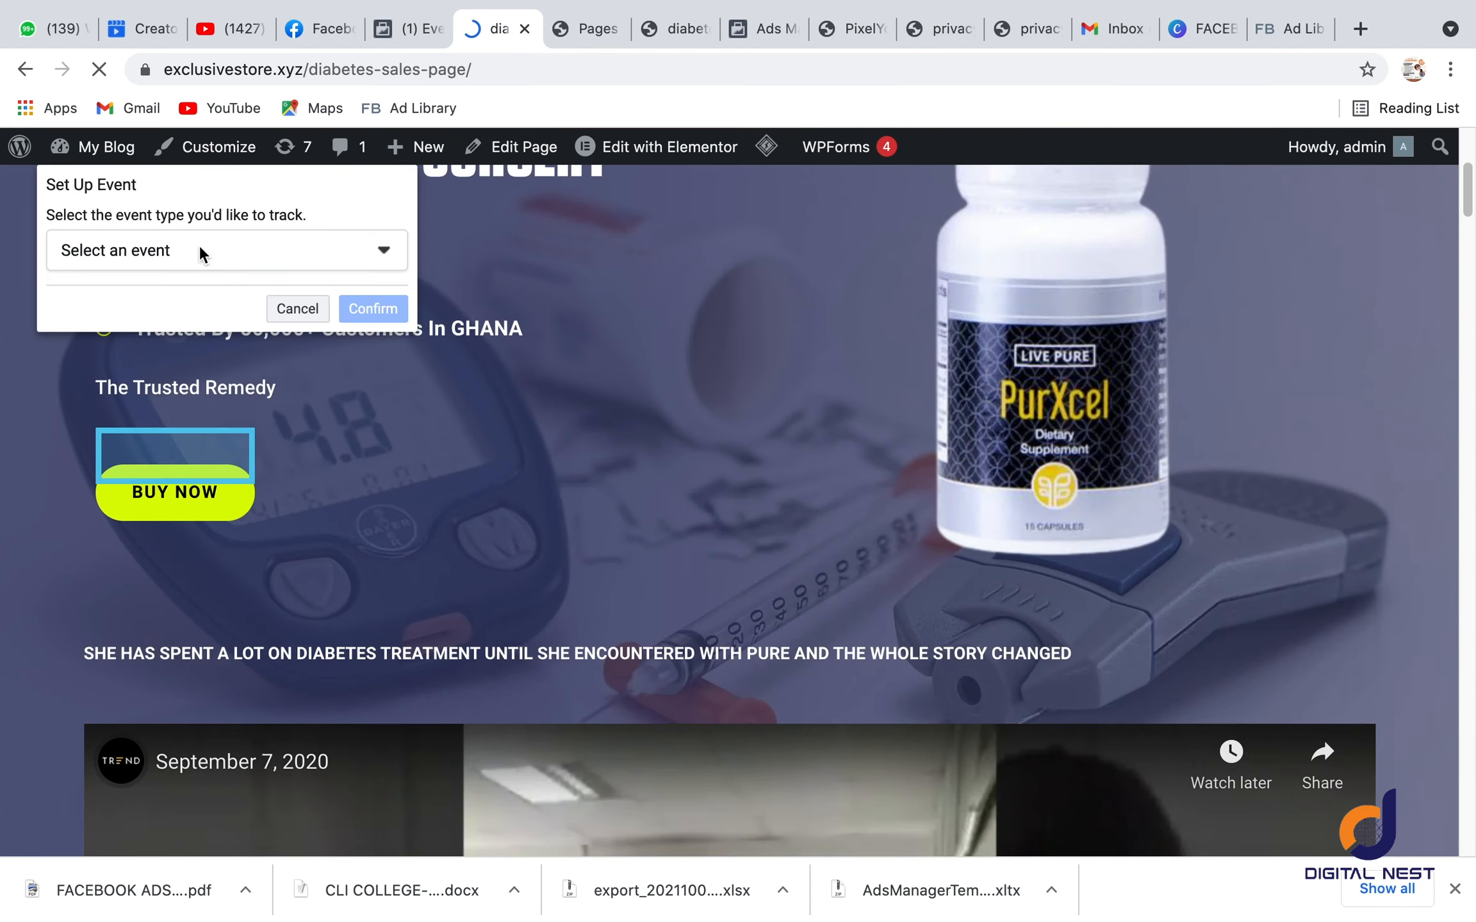
pyautogui.click(195, 249)
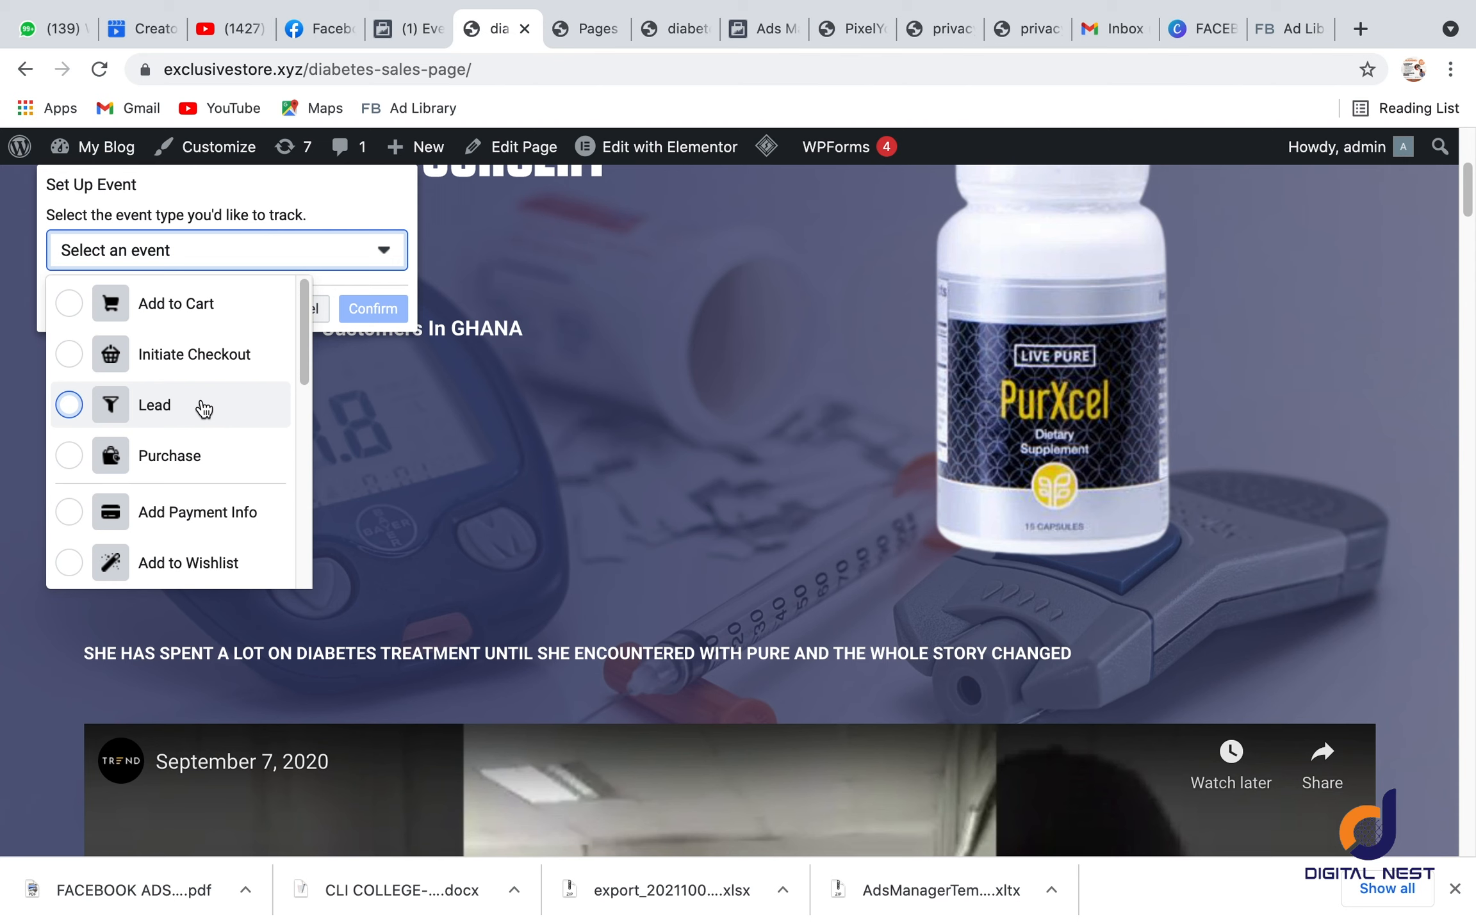
pyautogui.click(204, 409)
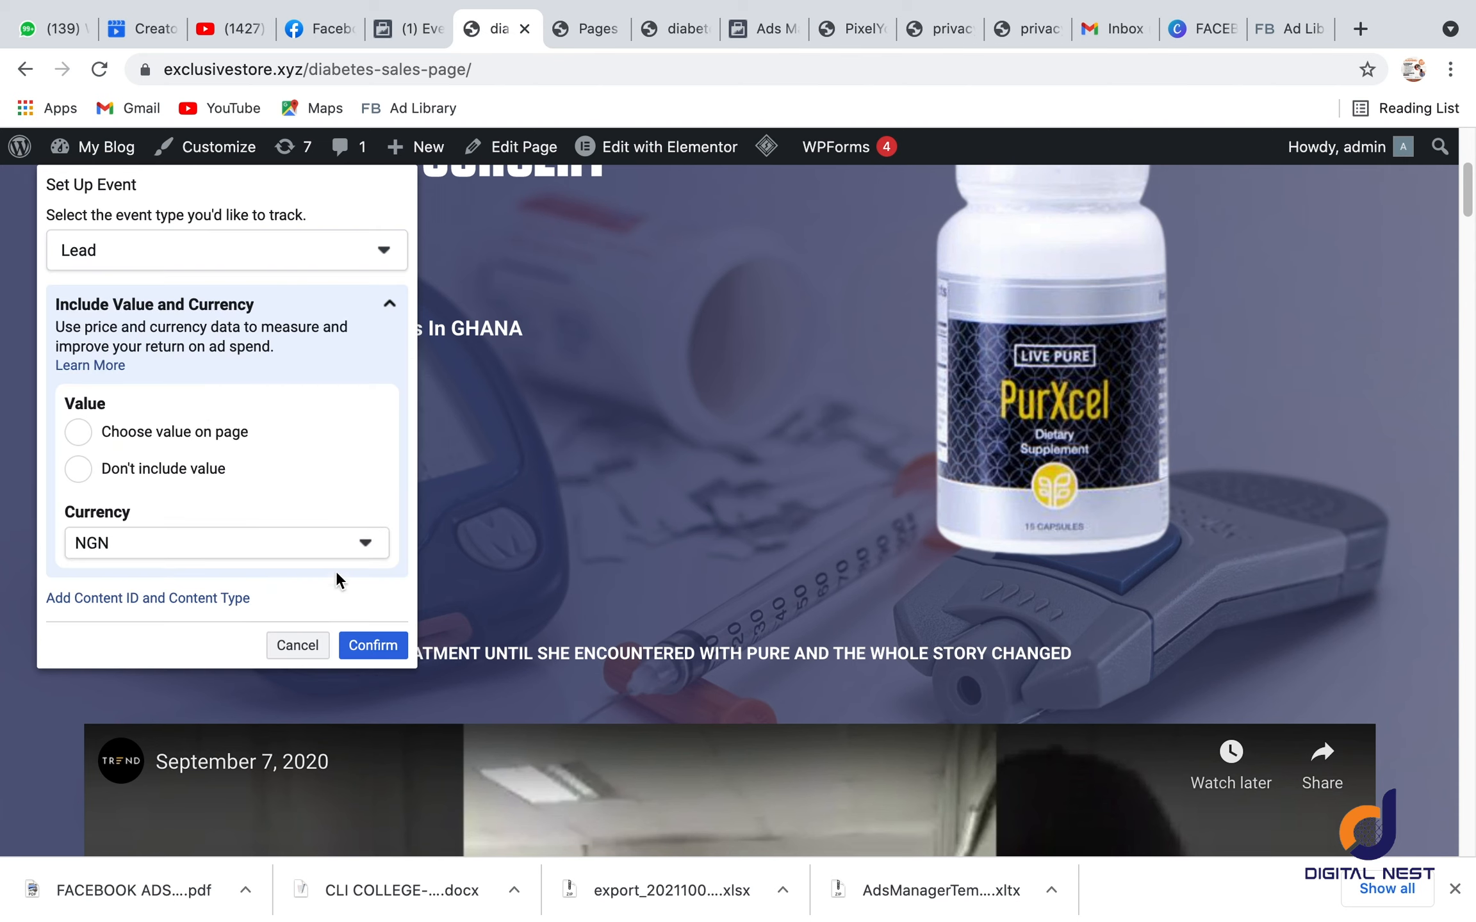
pyautogui.click(377, 646)
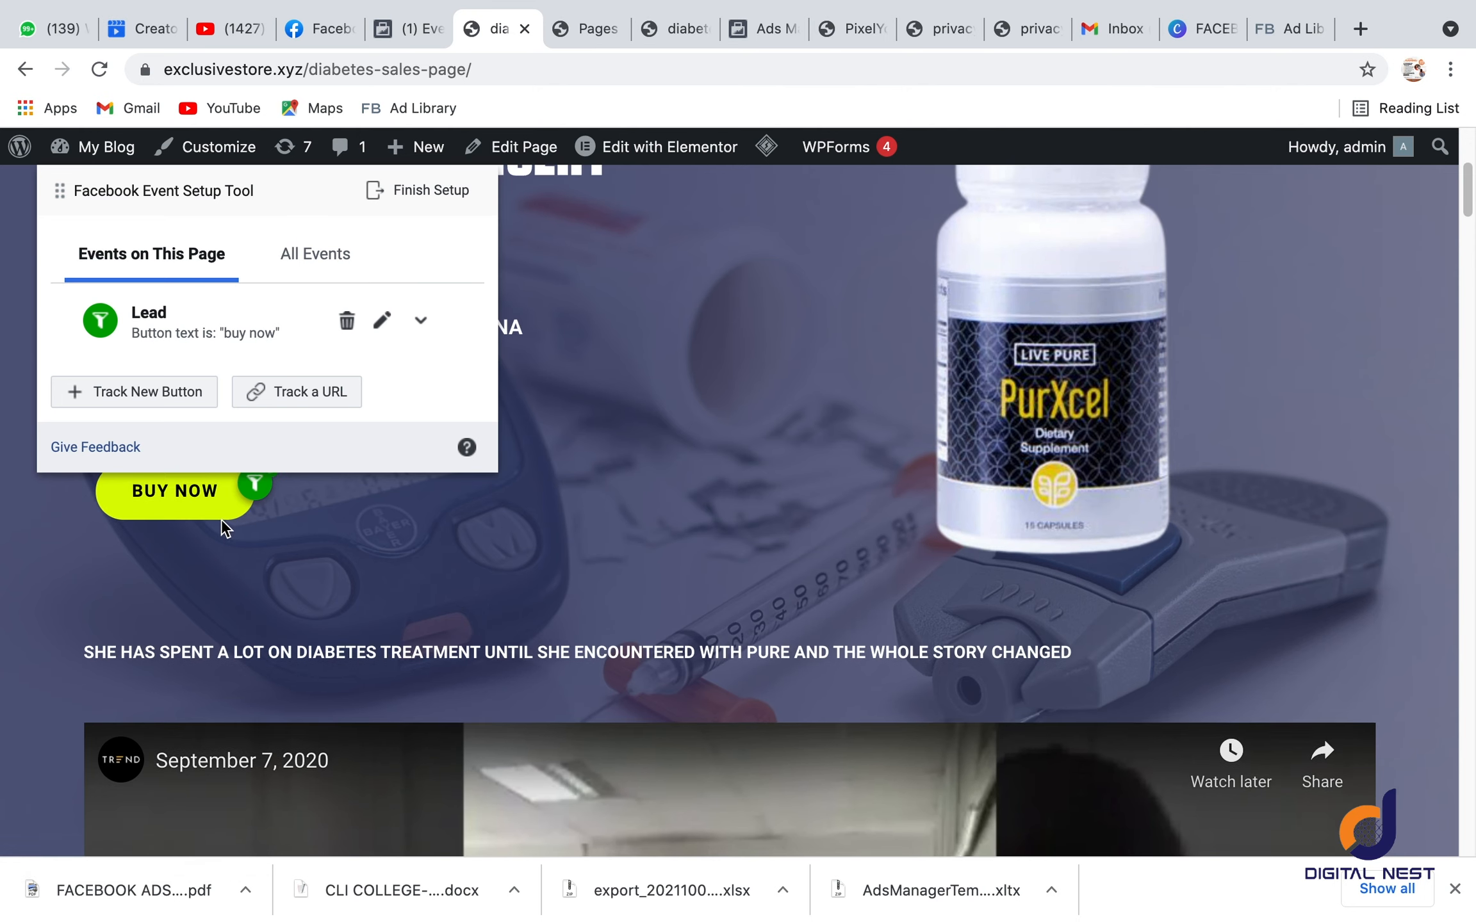
# Step: Follow the diabetes sales page's Buy Now button to the order form page and look over its fields
pyautogui.scroll(2, 211, 516)
pyautogui.click(207, 573)
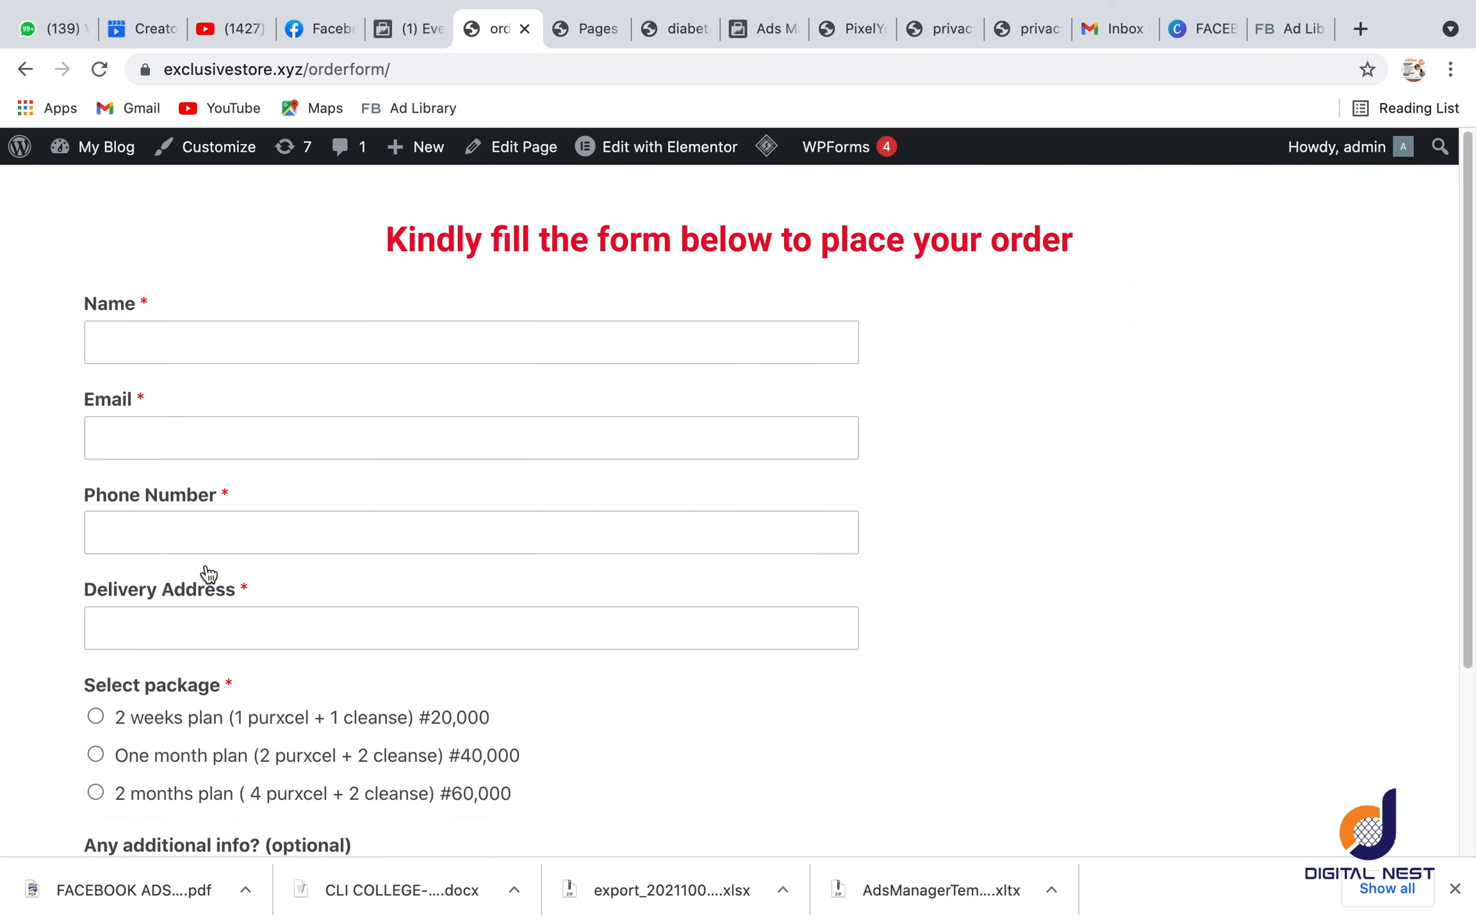
pyautogui.scroll(-5, 432, 623)
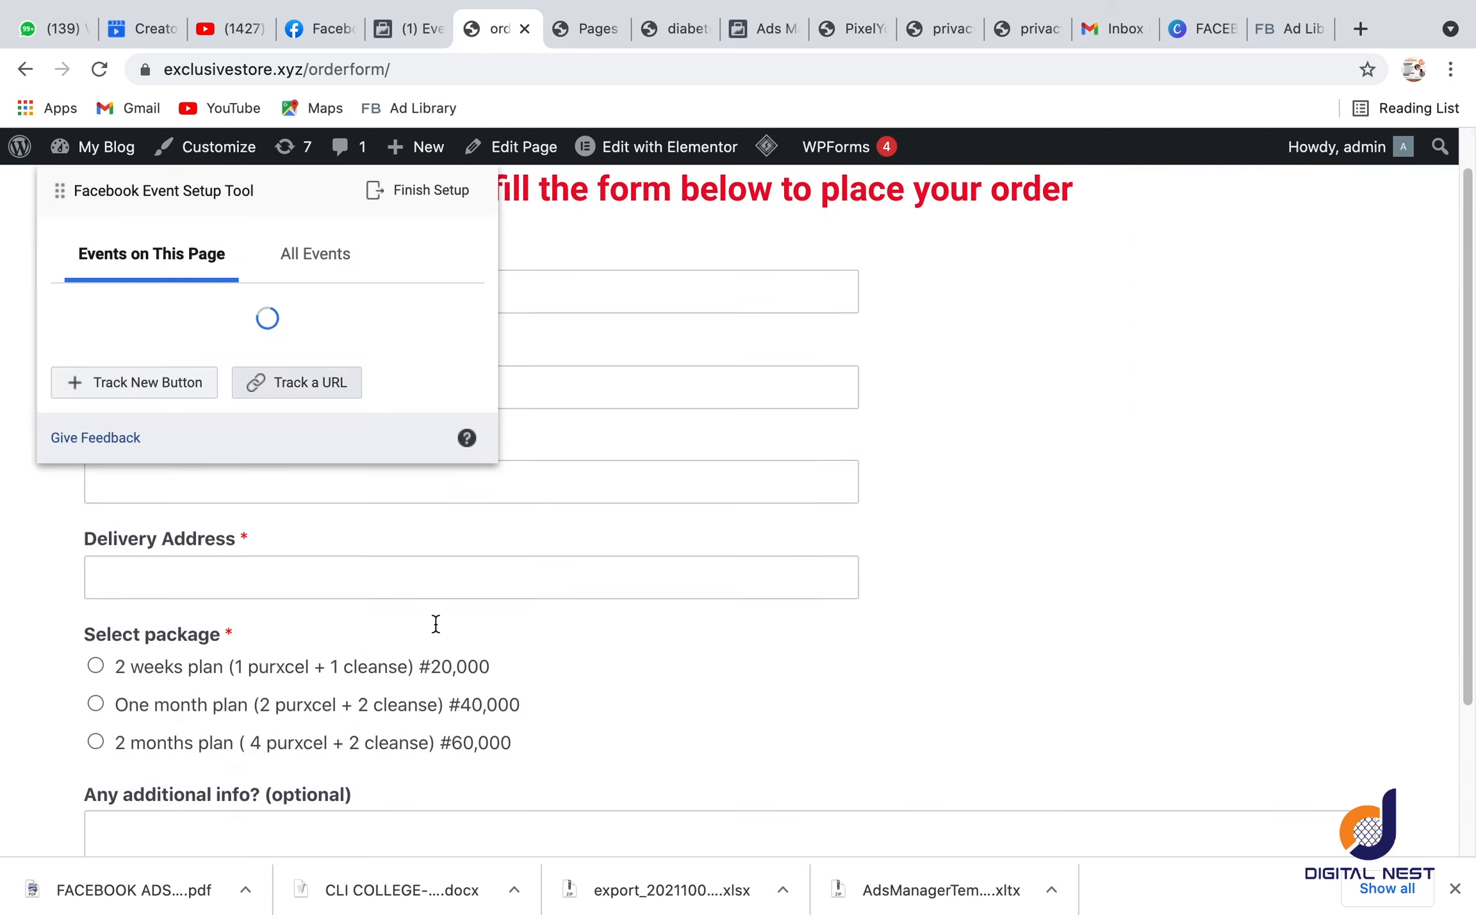
pyautogui.scroll(5, 701, 476)
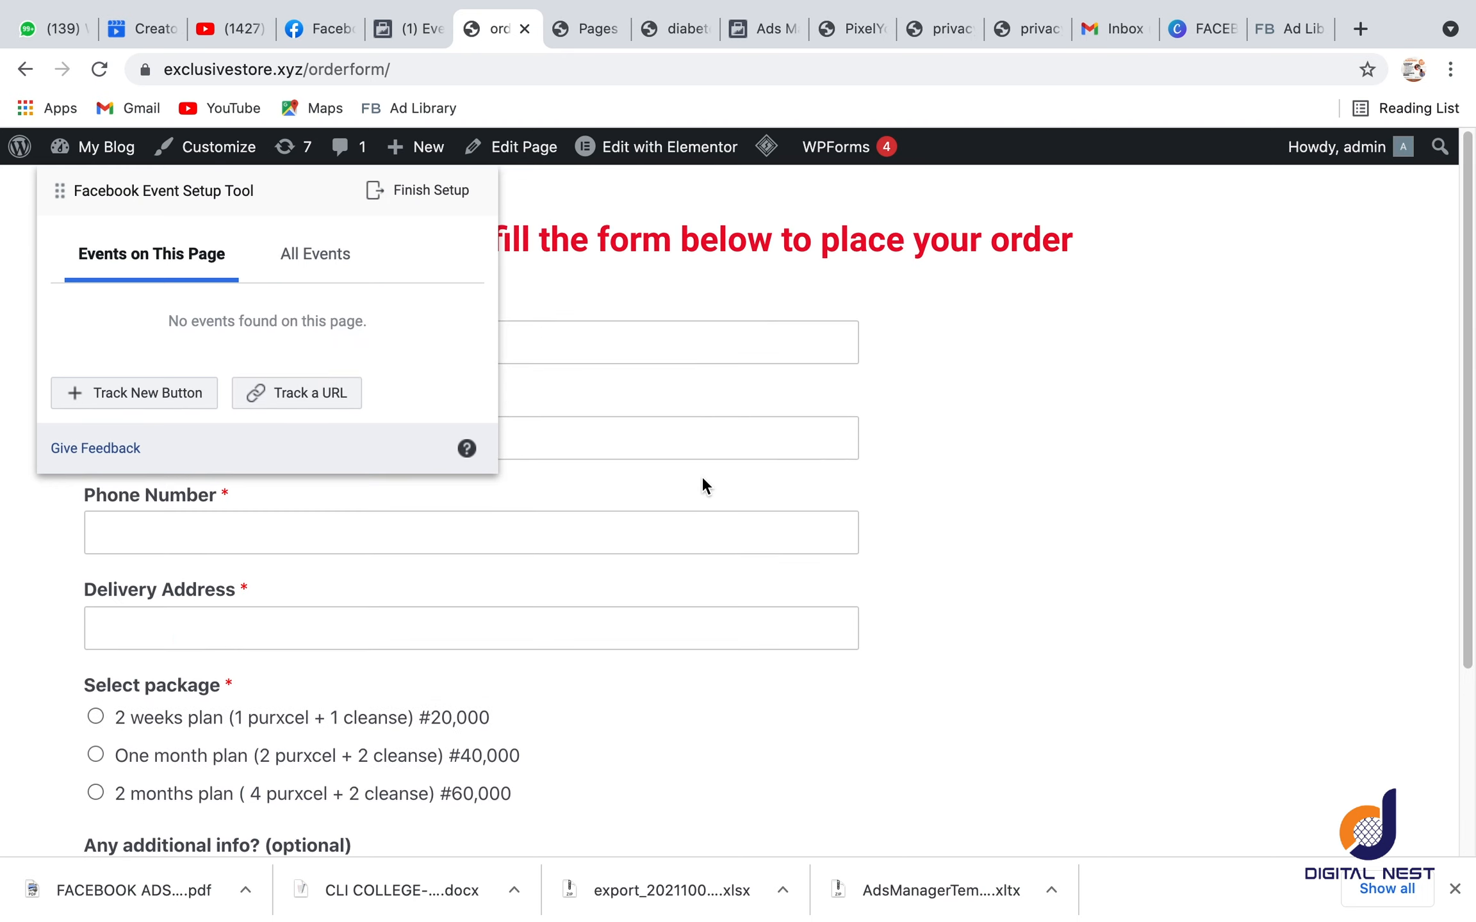
# Step: Track the order form's Submit button as a Purchase event, taking the #60,000 two-month plan as the value in NGN
pyautogui.scroll(-5, 701, 476)
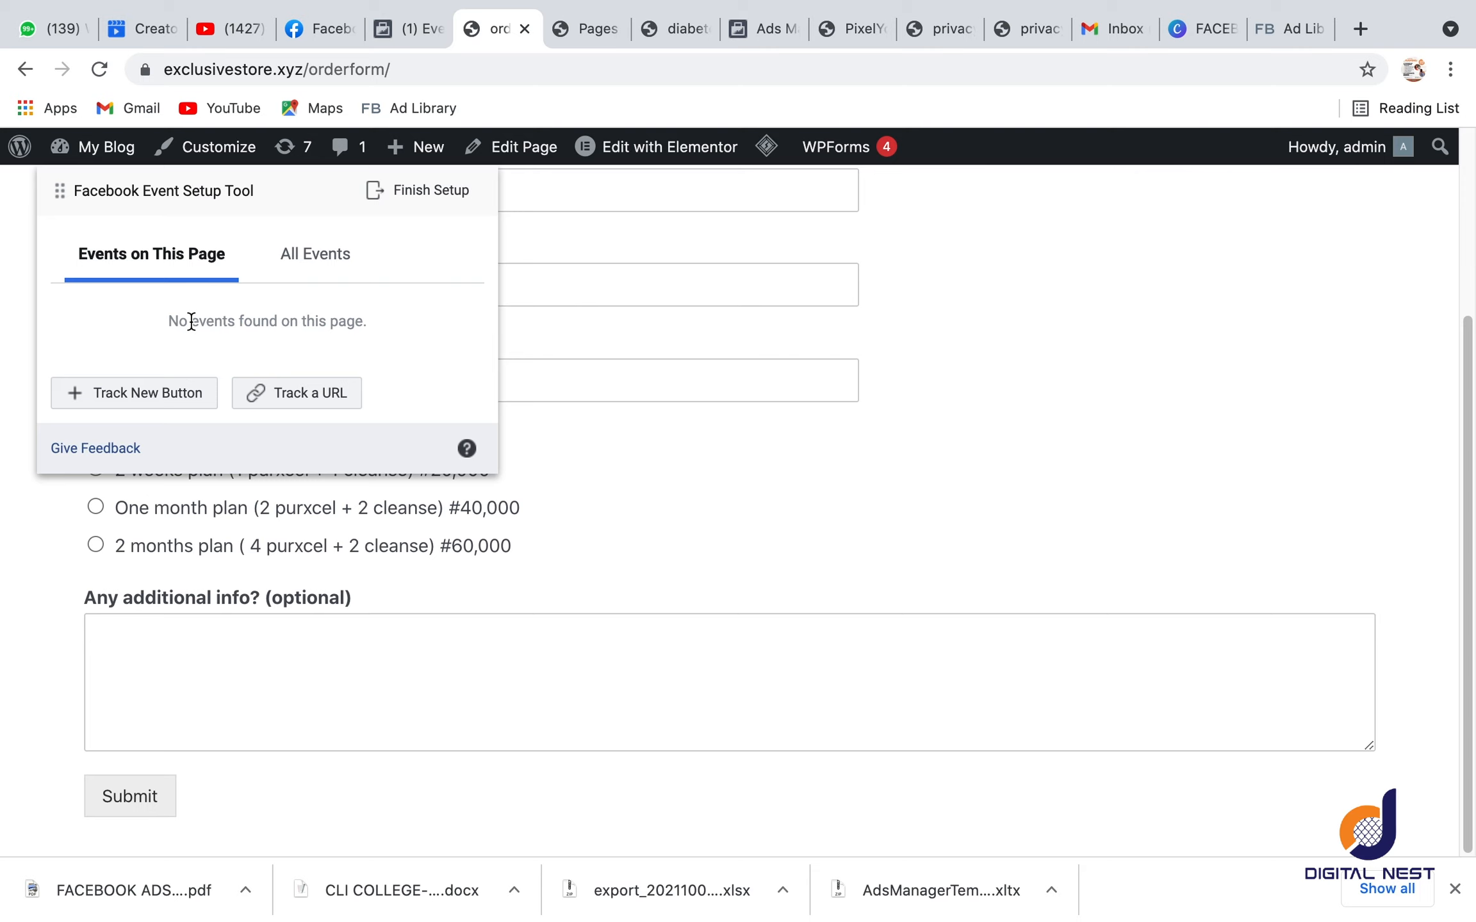
pyautogui.click(142, 400)
pyautogui.click(117, 801)
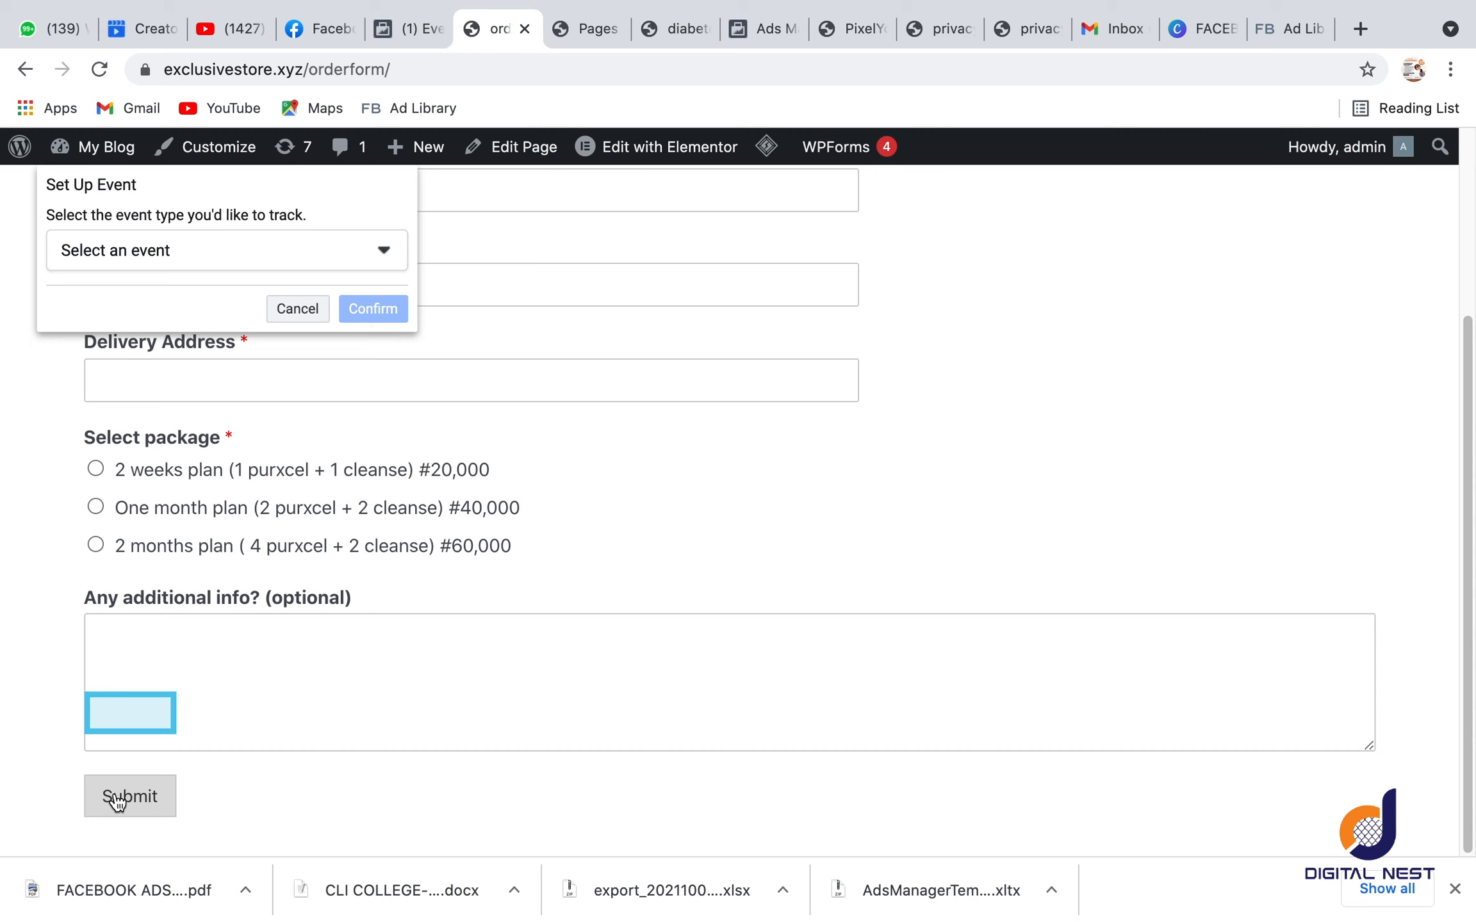
pyautogui.click(205, 255)
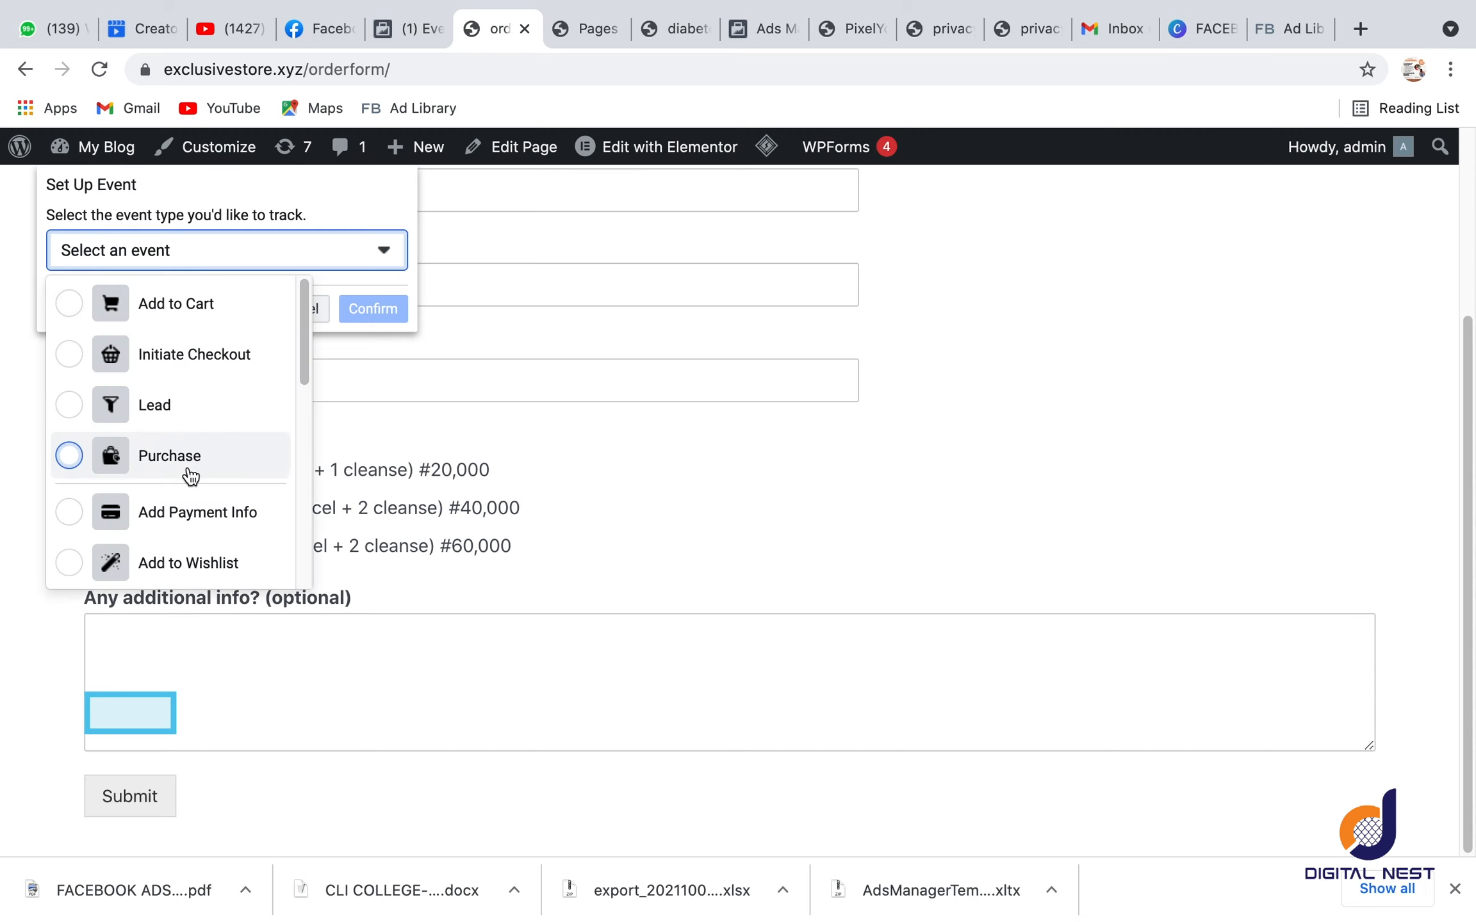
pyautogui.click(189, 471)
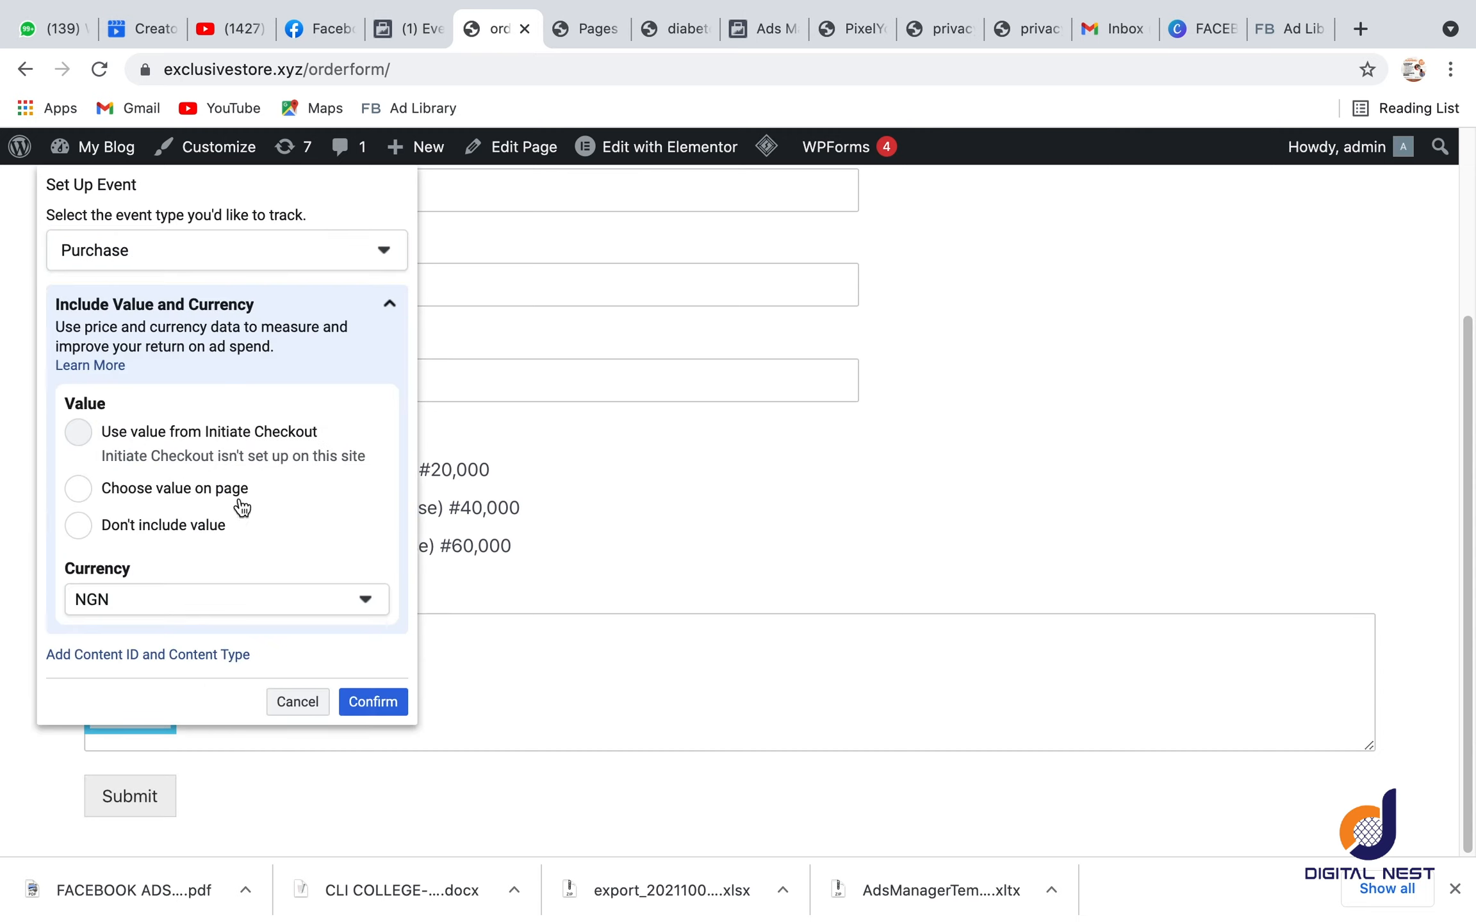
pyautogui.click(378, 705)
pyautogui.click(78, 488)
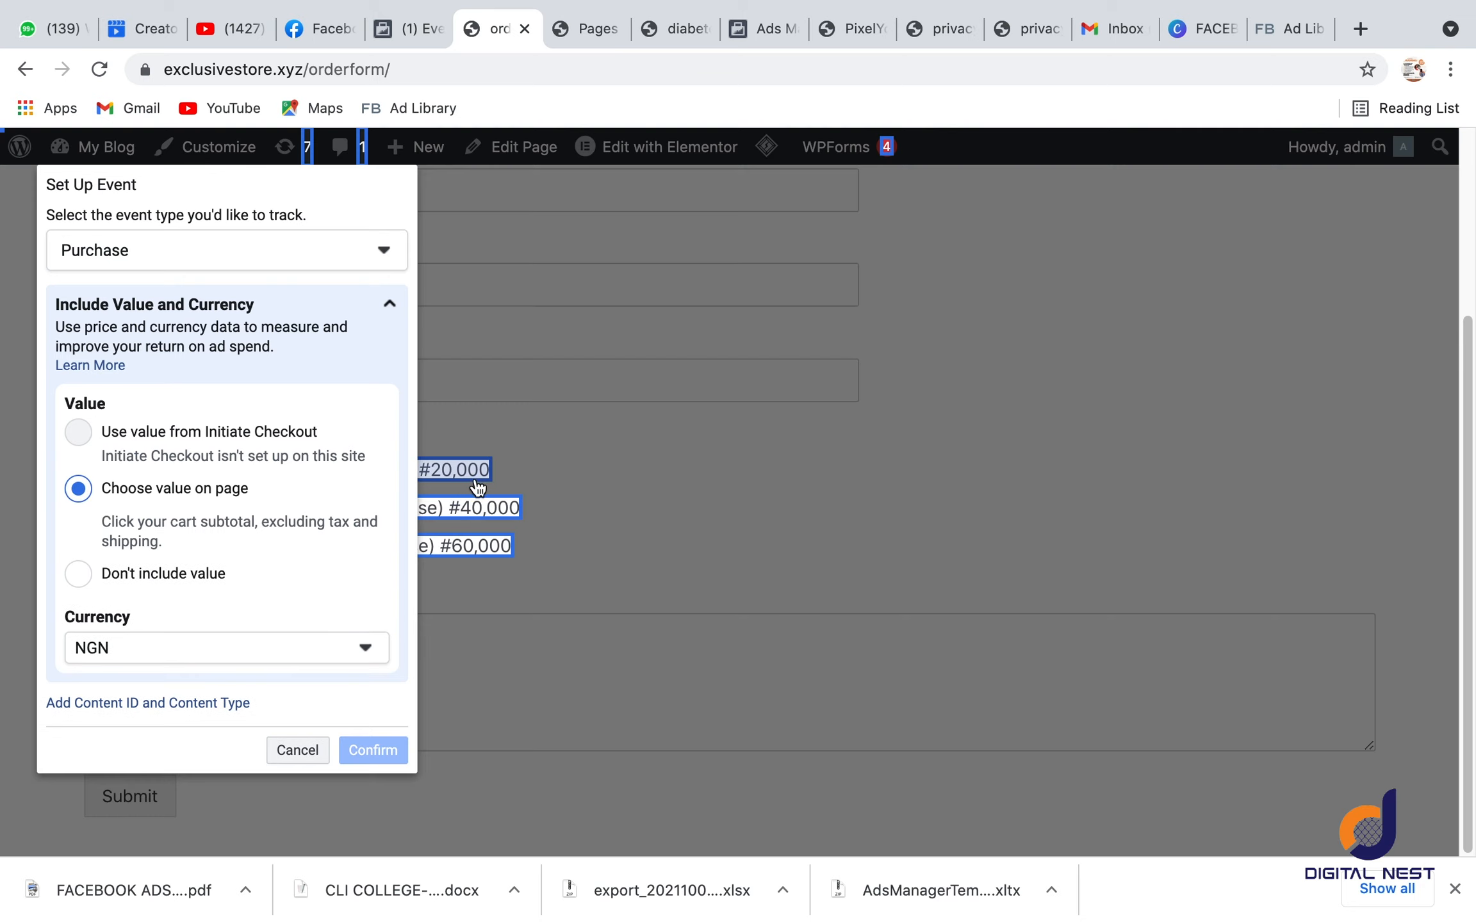
pyautogui.click(480, 546)
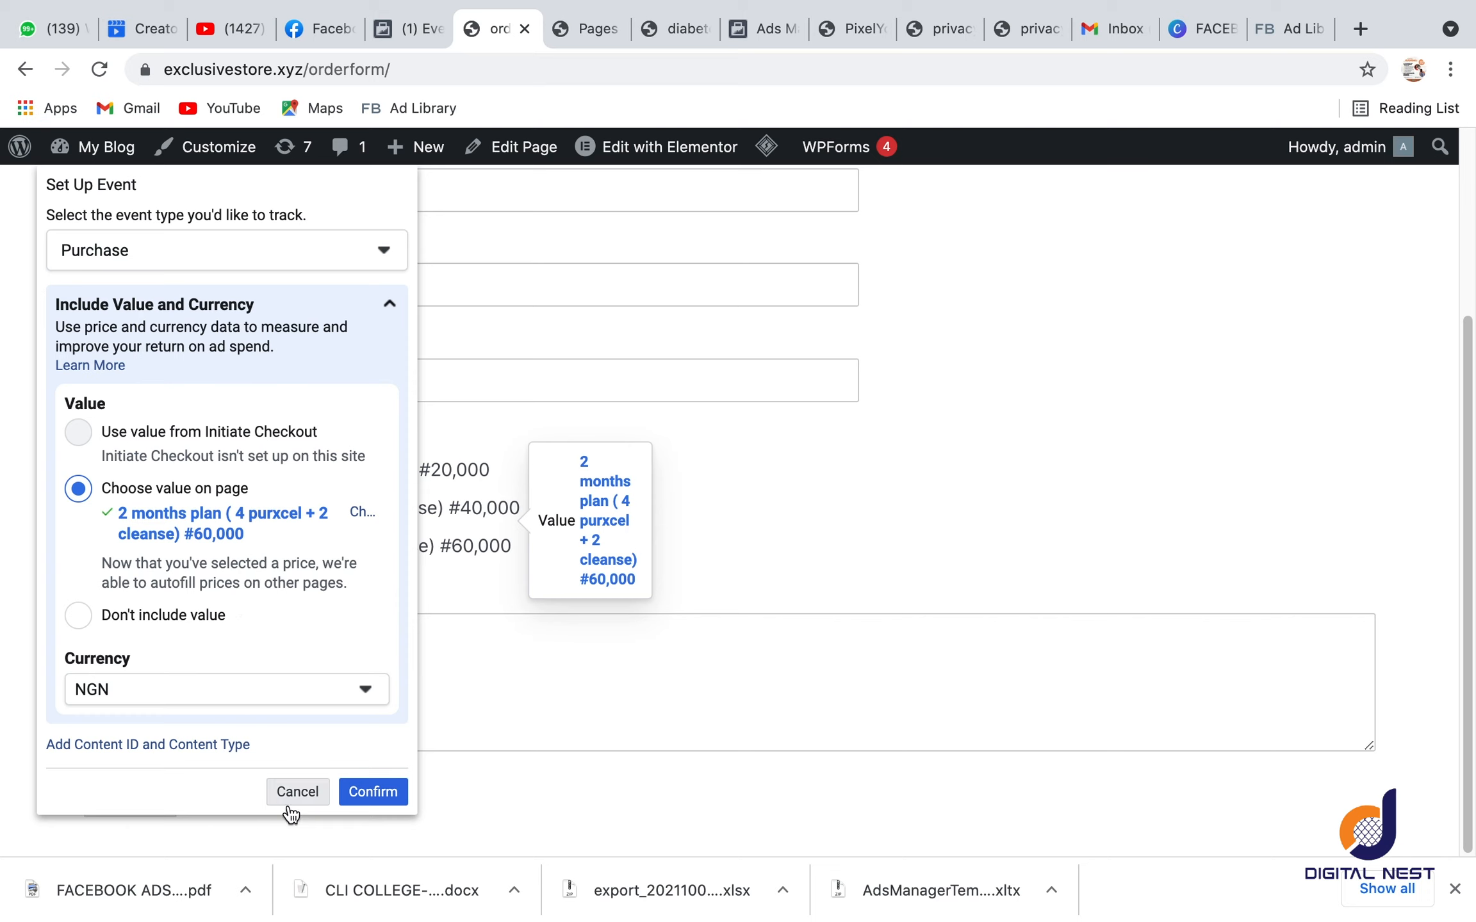
pyautogui.click(370, 795)
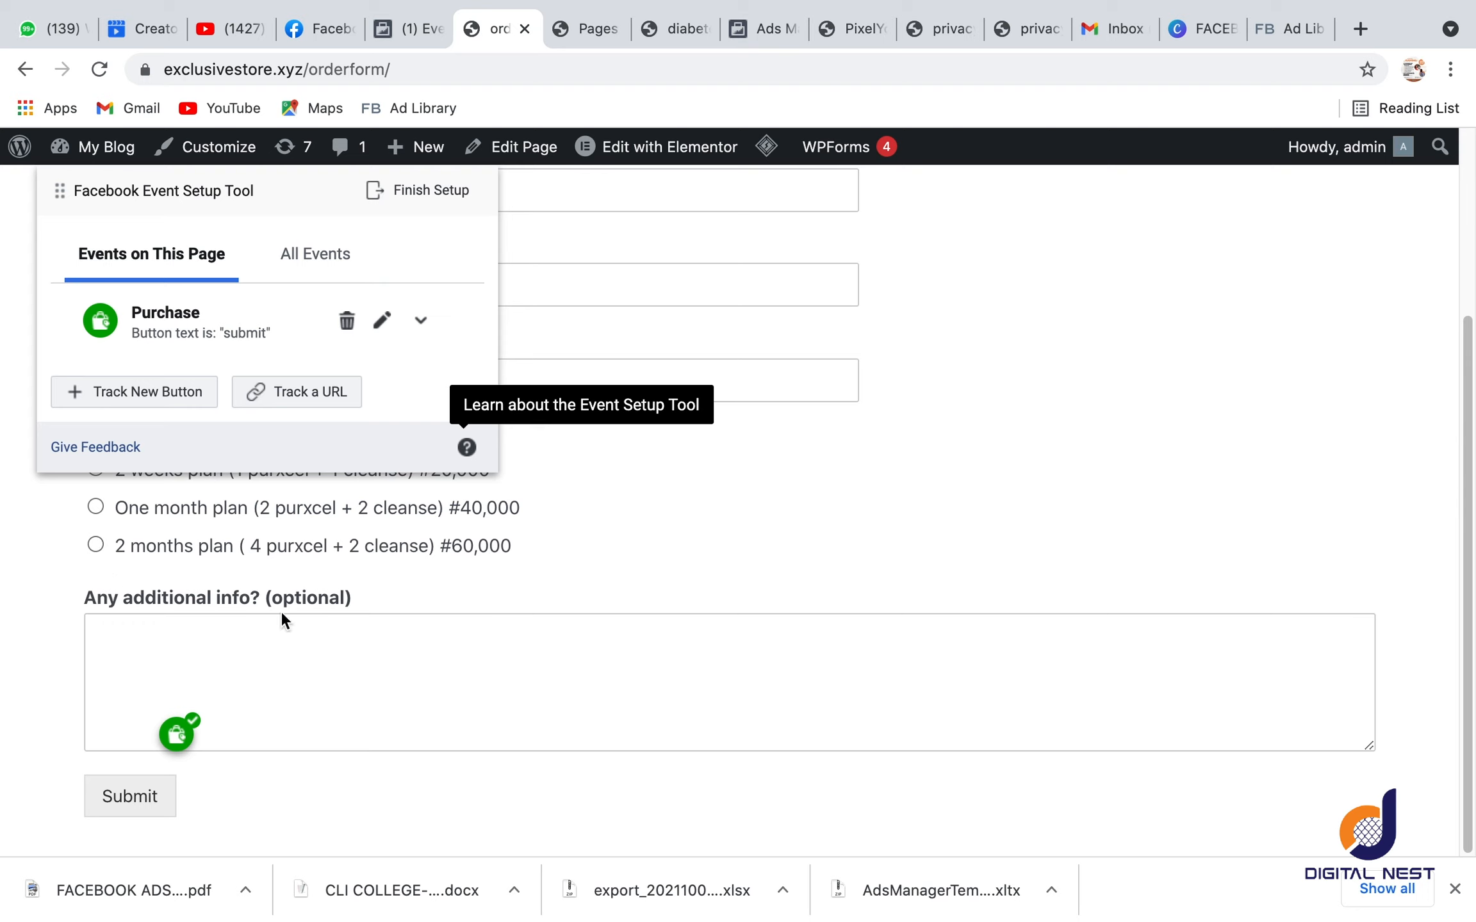
# Step: Finish the event setup with the View Content, Lead and Purchase events, and skip the feedback survey with "Don't ask me again" enabled
pyautogui.scroll(3, 408, 550)
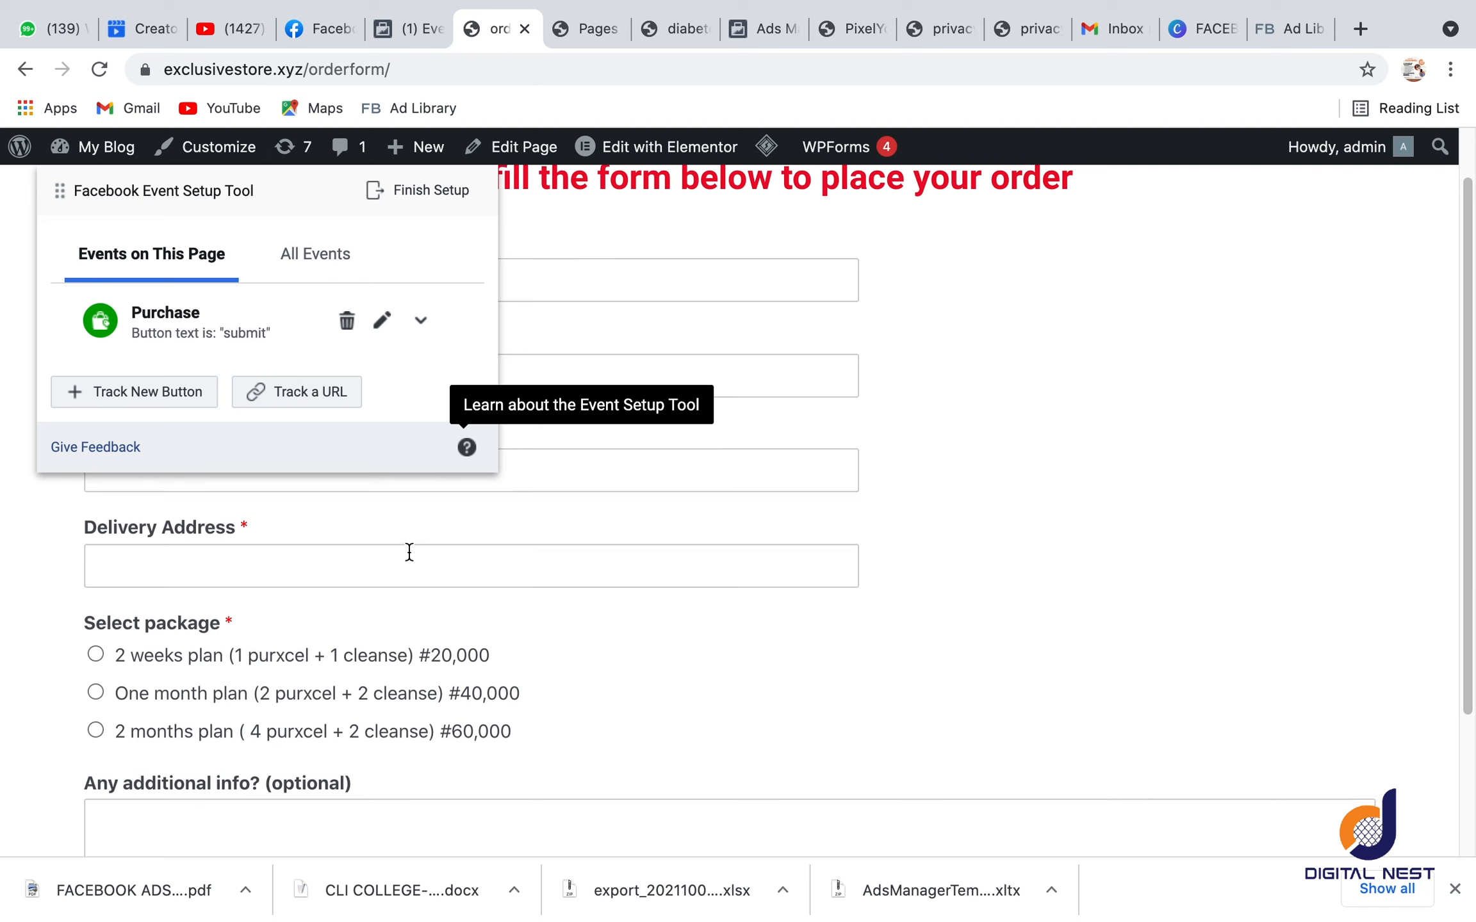
pyautogui.scroll(-3, 409, 553)
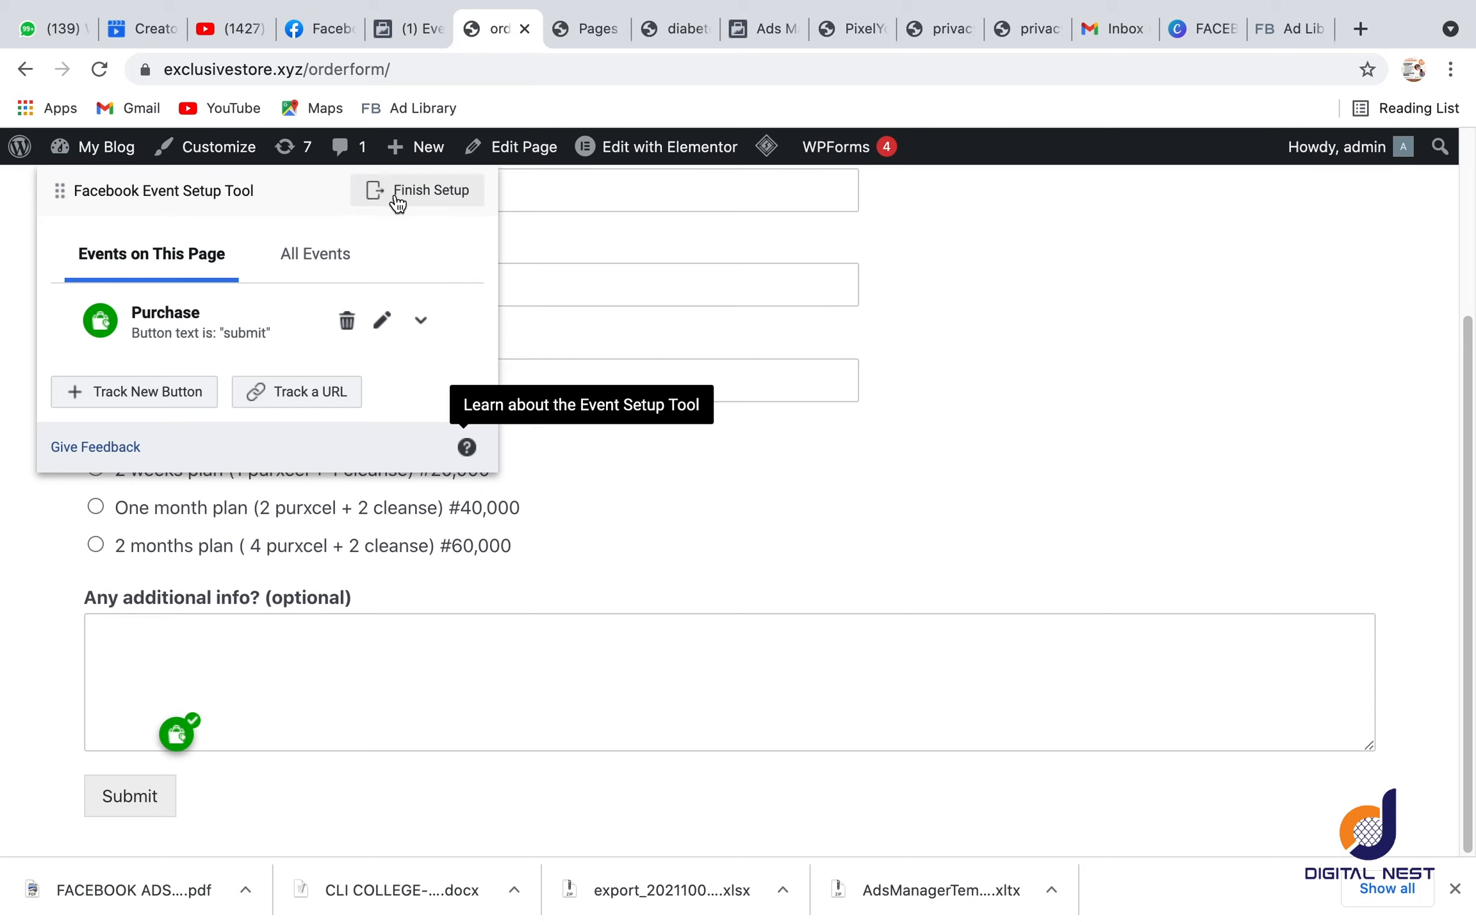
pyautogui.click(397, 200)
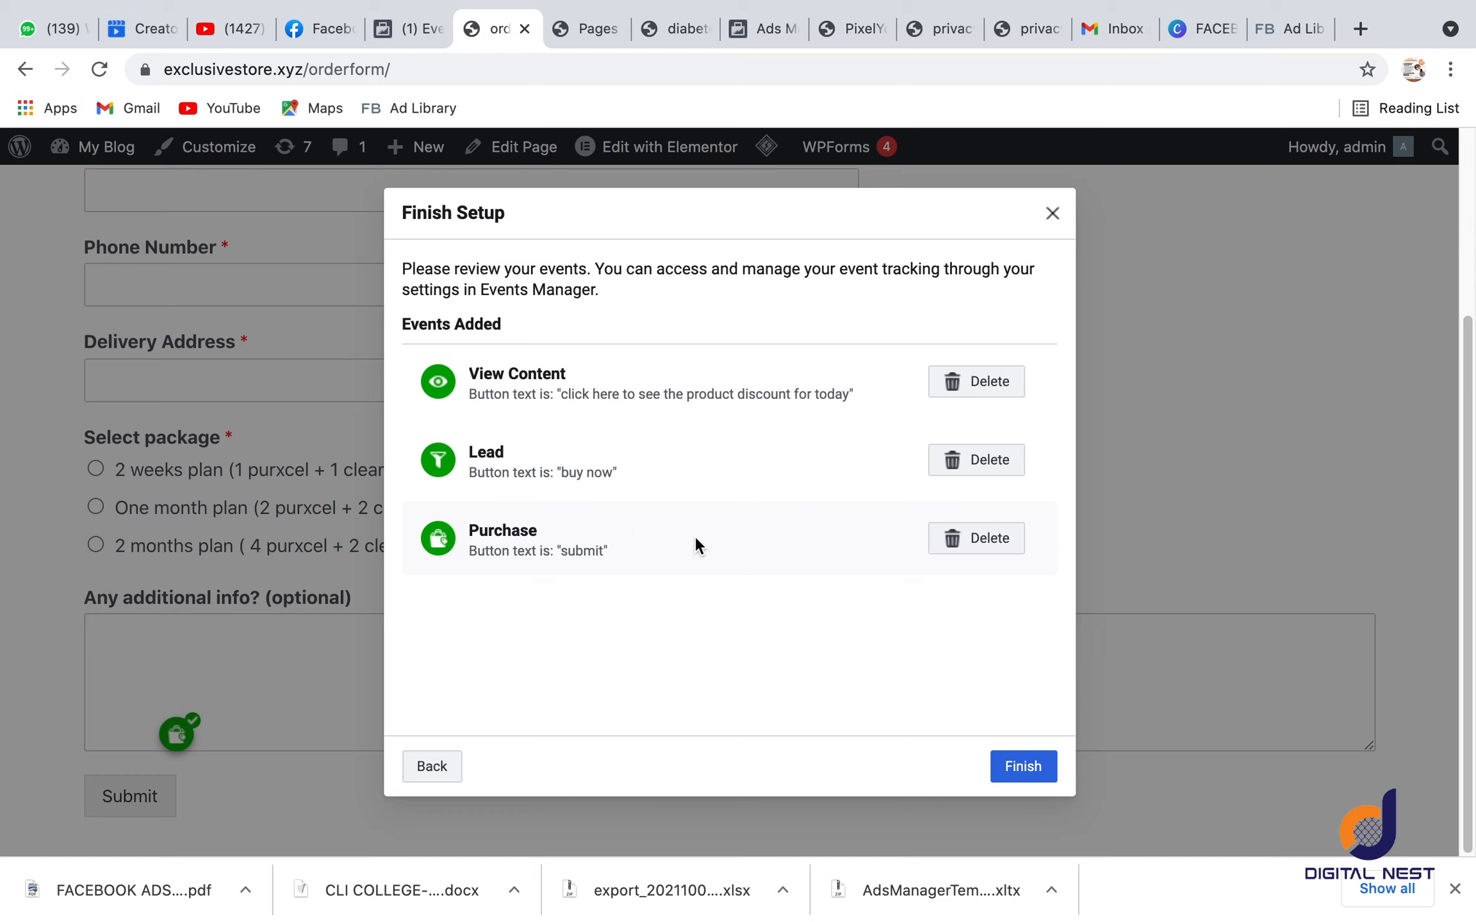
pyautogui.click(1024, 765)
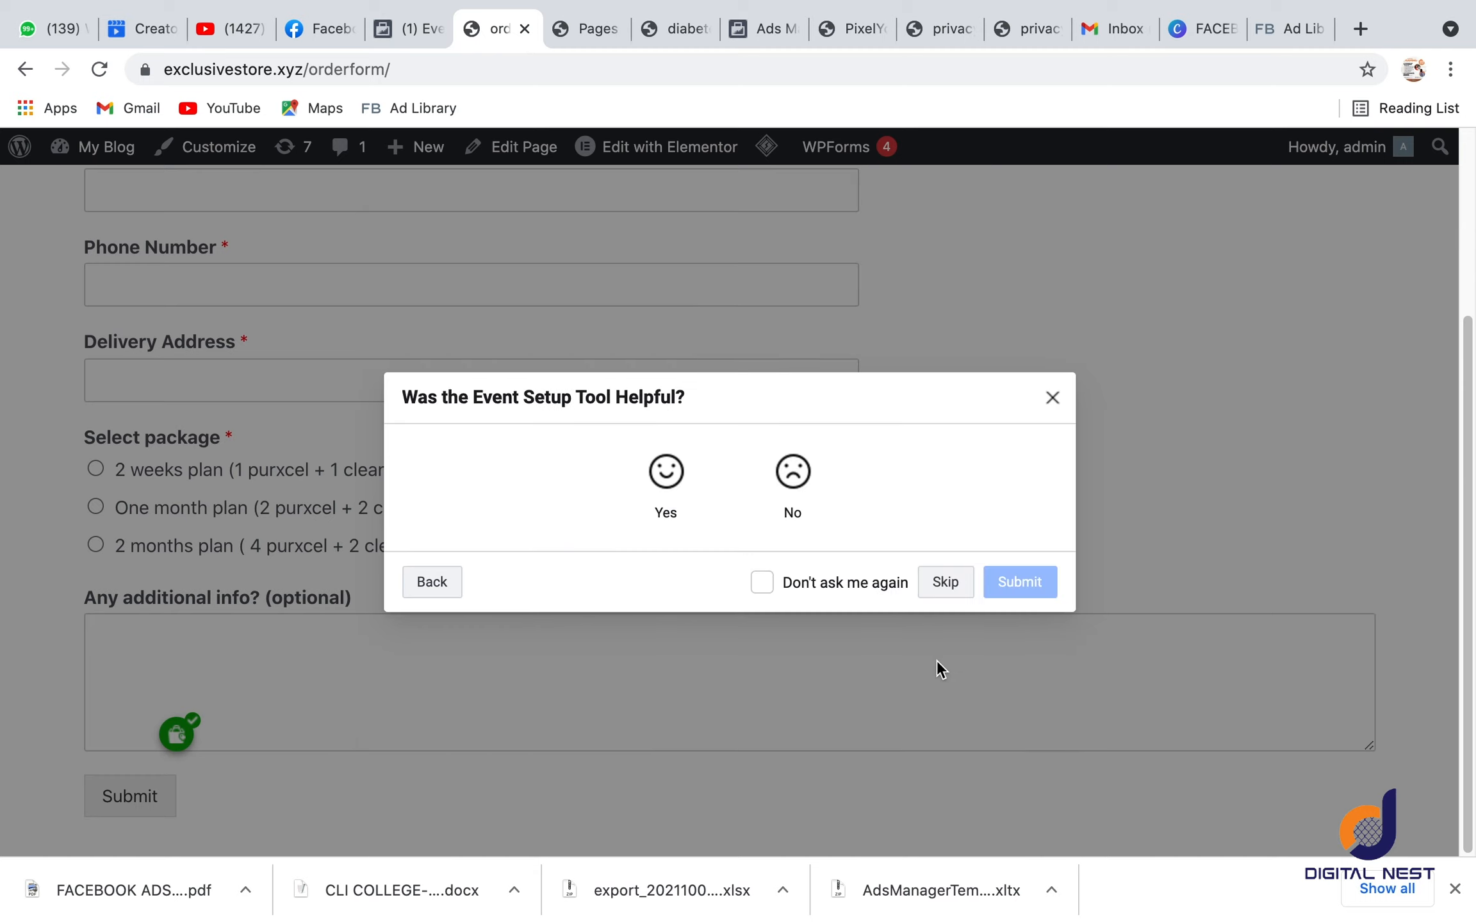
pyautogui.click(761, 582)
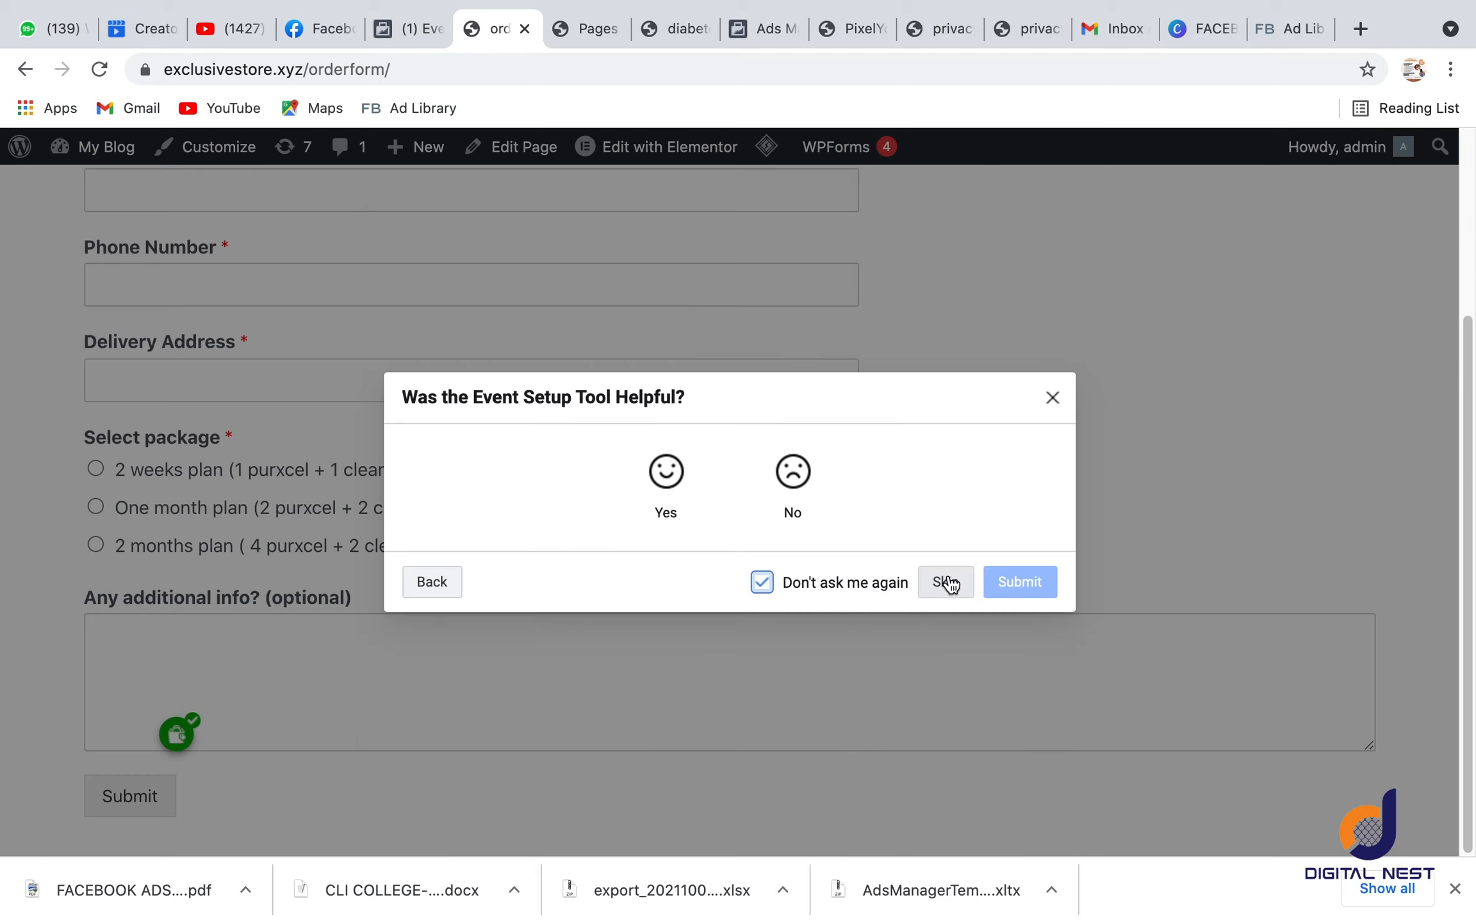
pyautogui.click(945, 582)
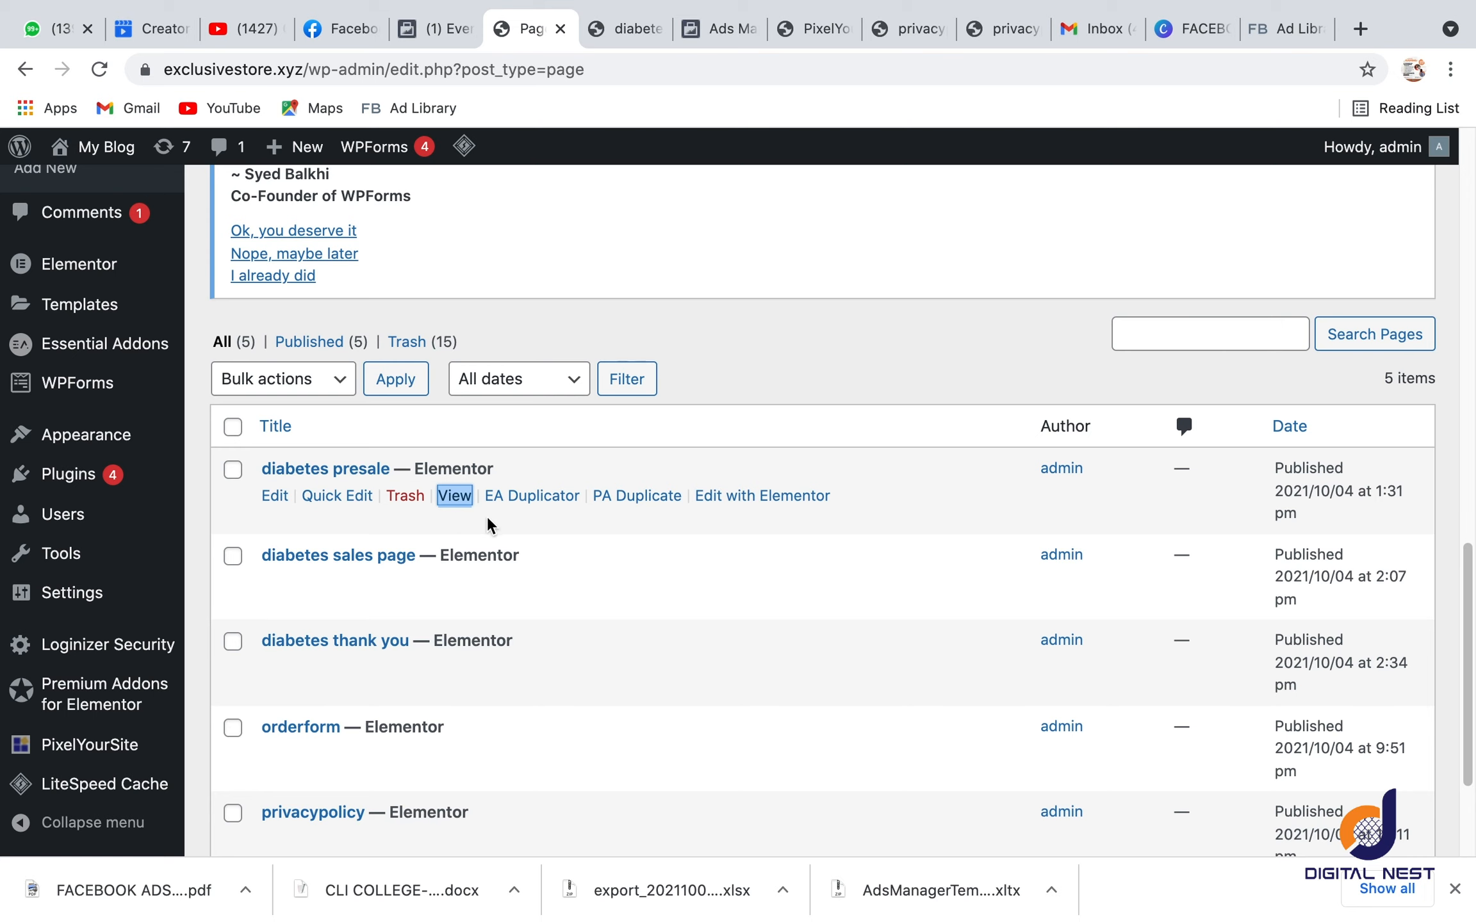
# Step: Switch back to Facebook Events Manager and reload the pixel's overview page
pyautogui.click(424, 30)
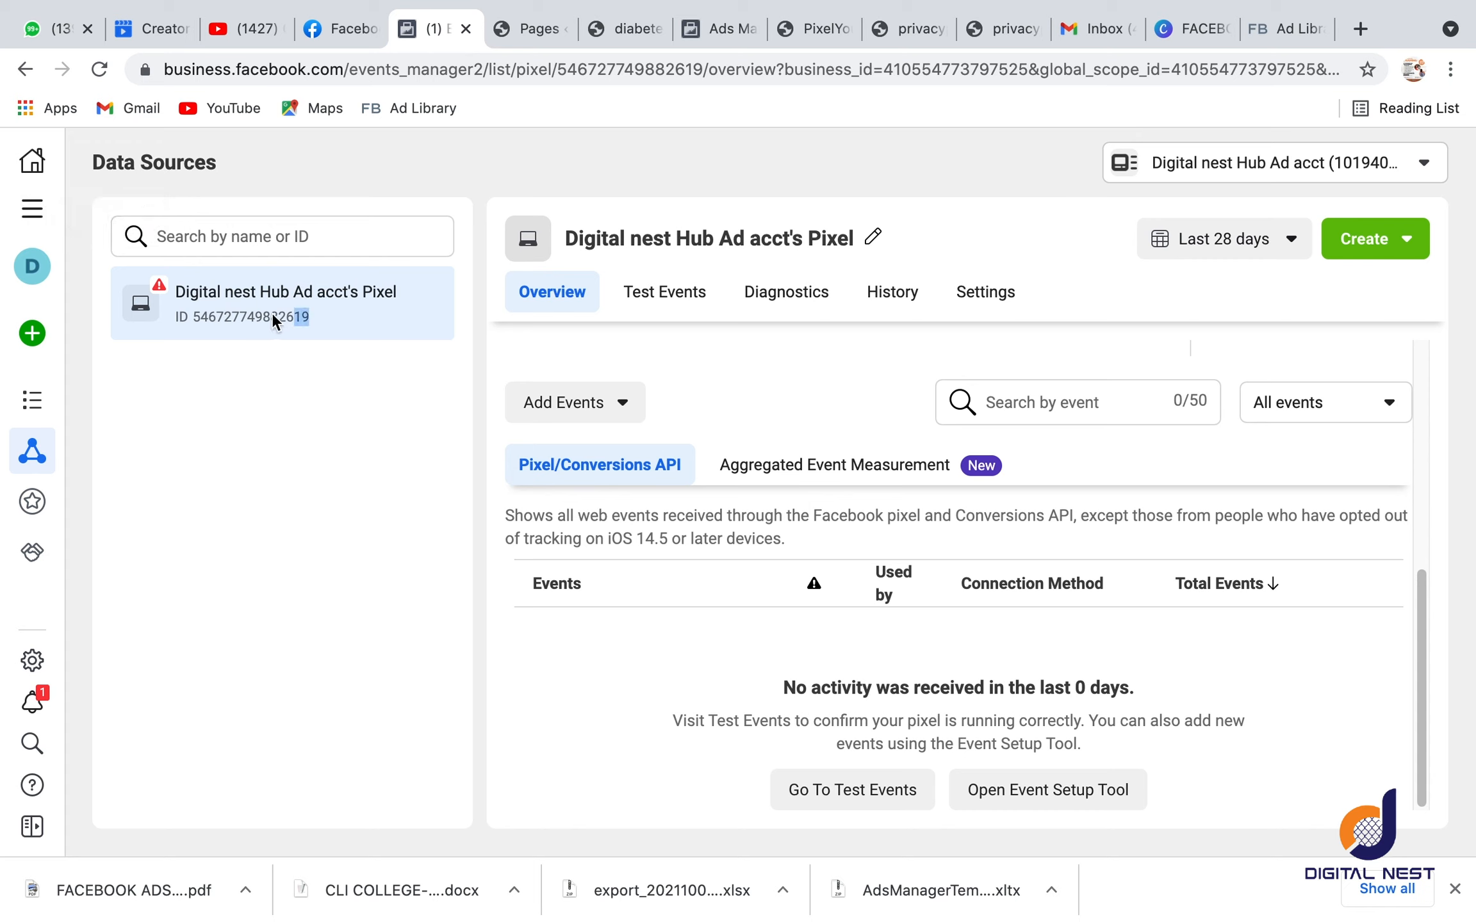
pyautogui.moveTo(180, 316); pyautogui.dragTo(188, 315)
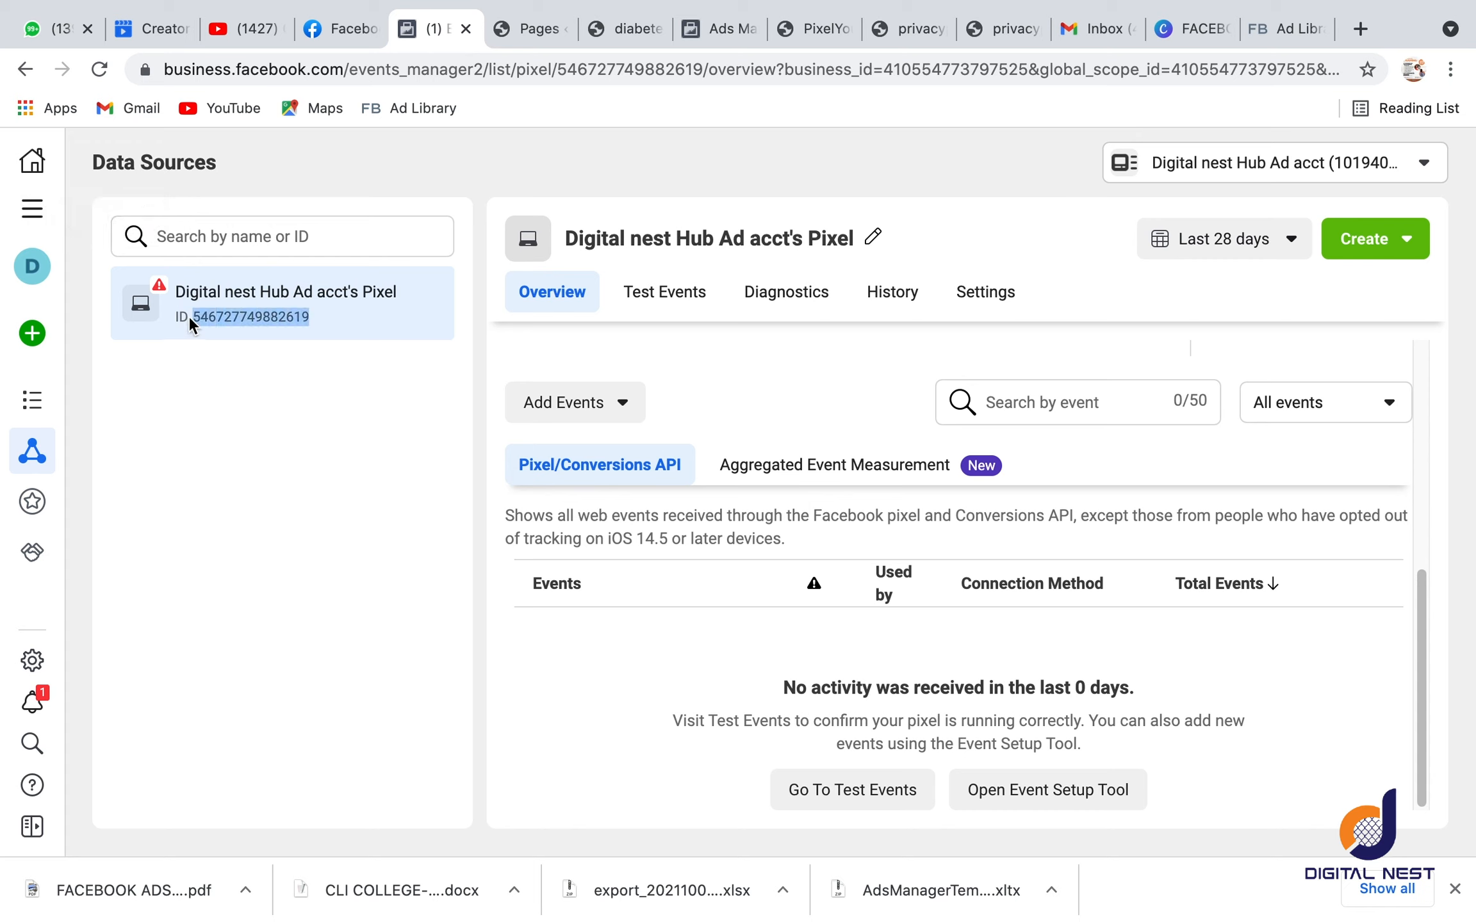
pyautogui.click(99, 69)
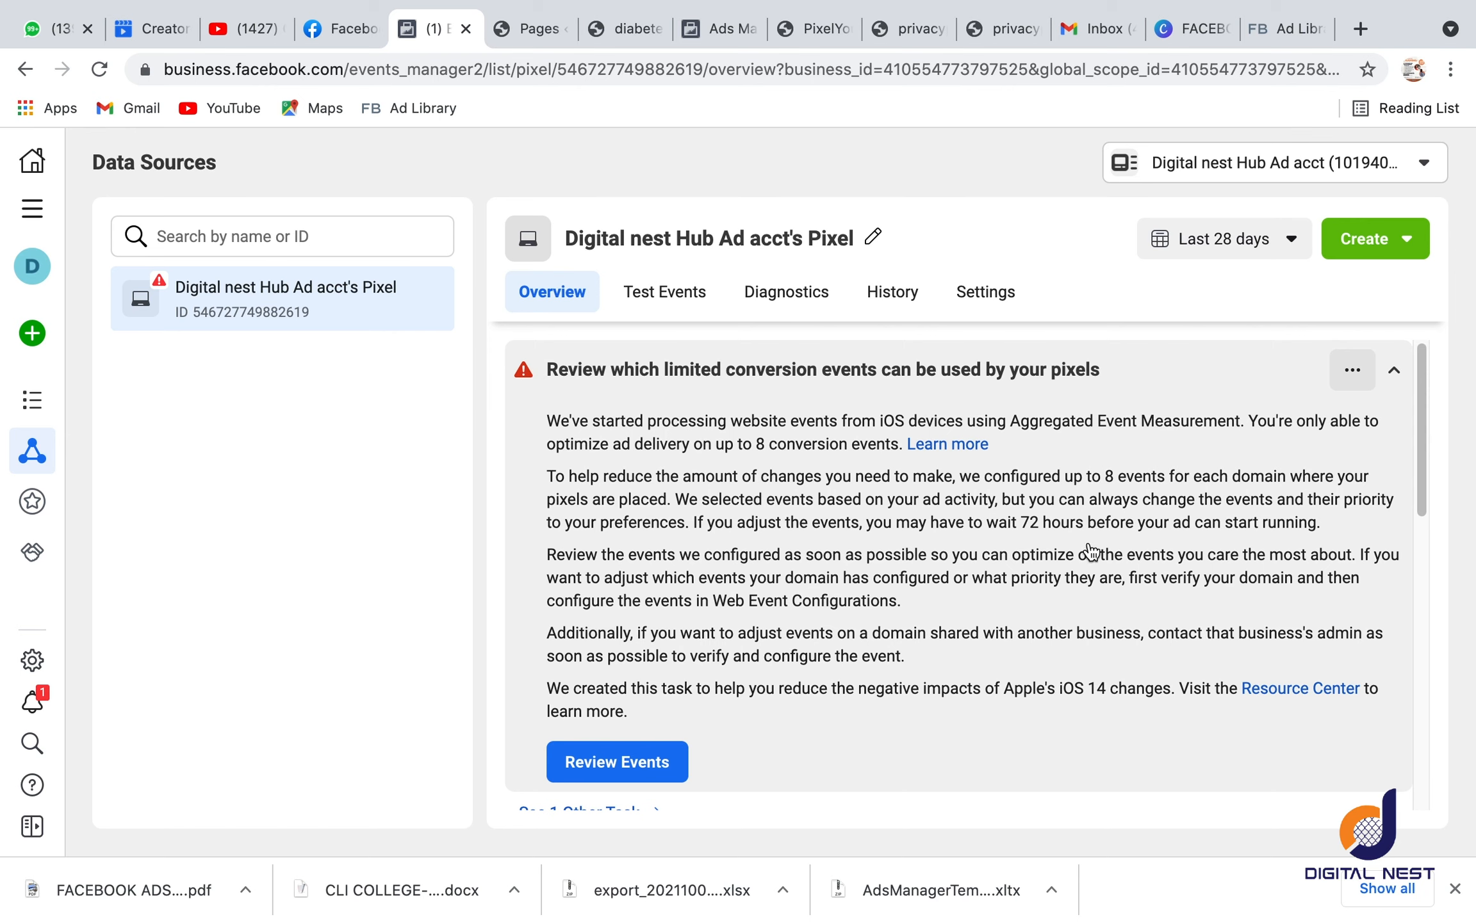
# Step: Collapse the limited conversion events notice and check the pixel's event list, including Aggregated Event Measurement and Pixel/Conversions API
pyautogui.click(1390, 369)
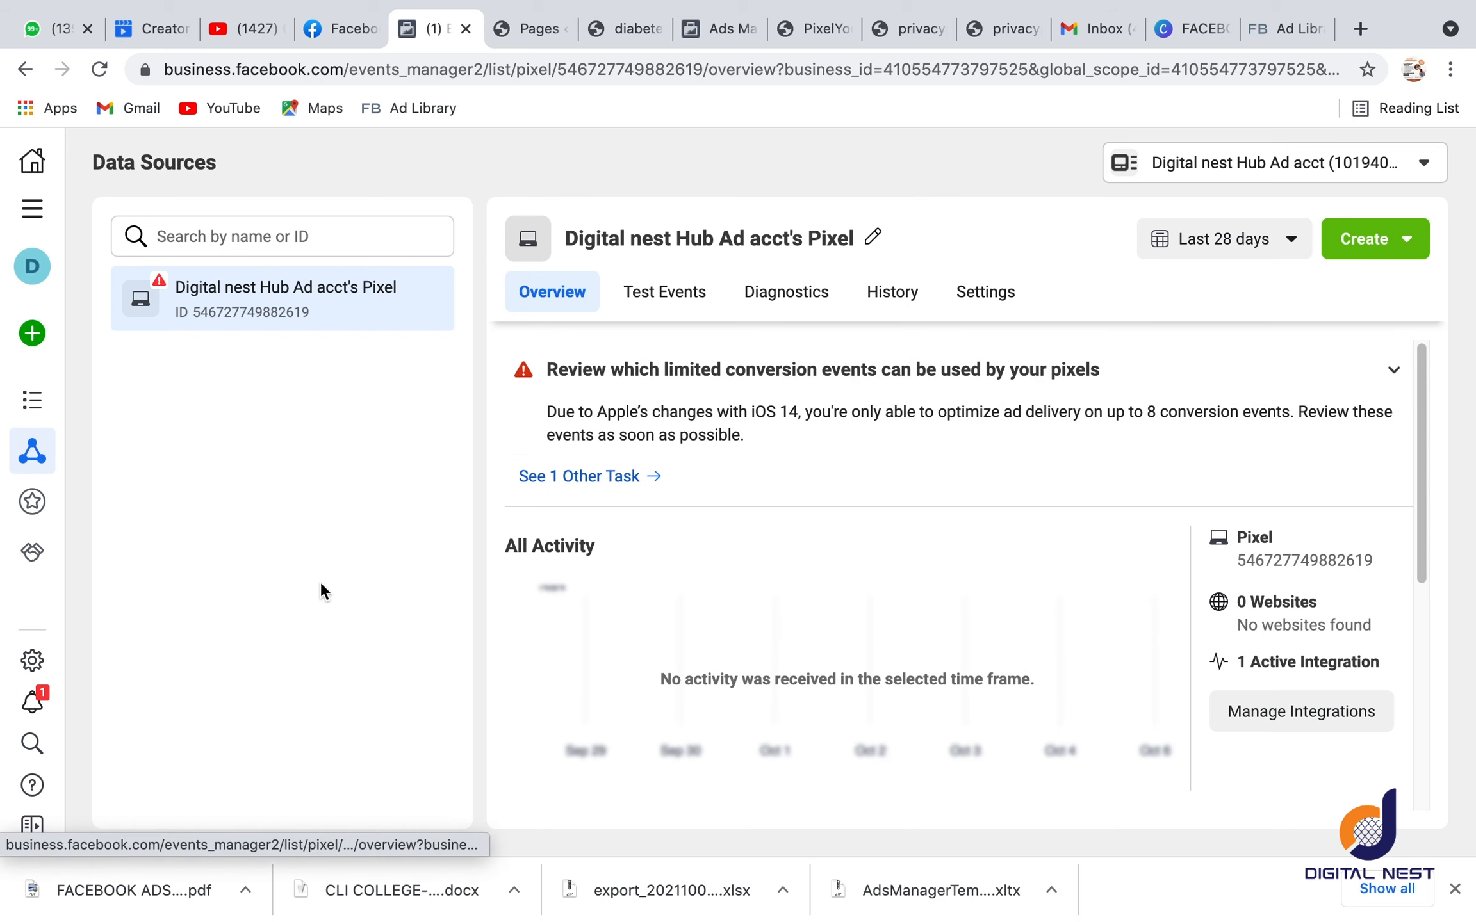
pyautogui.scroll(-5, 609, 586)
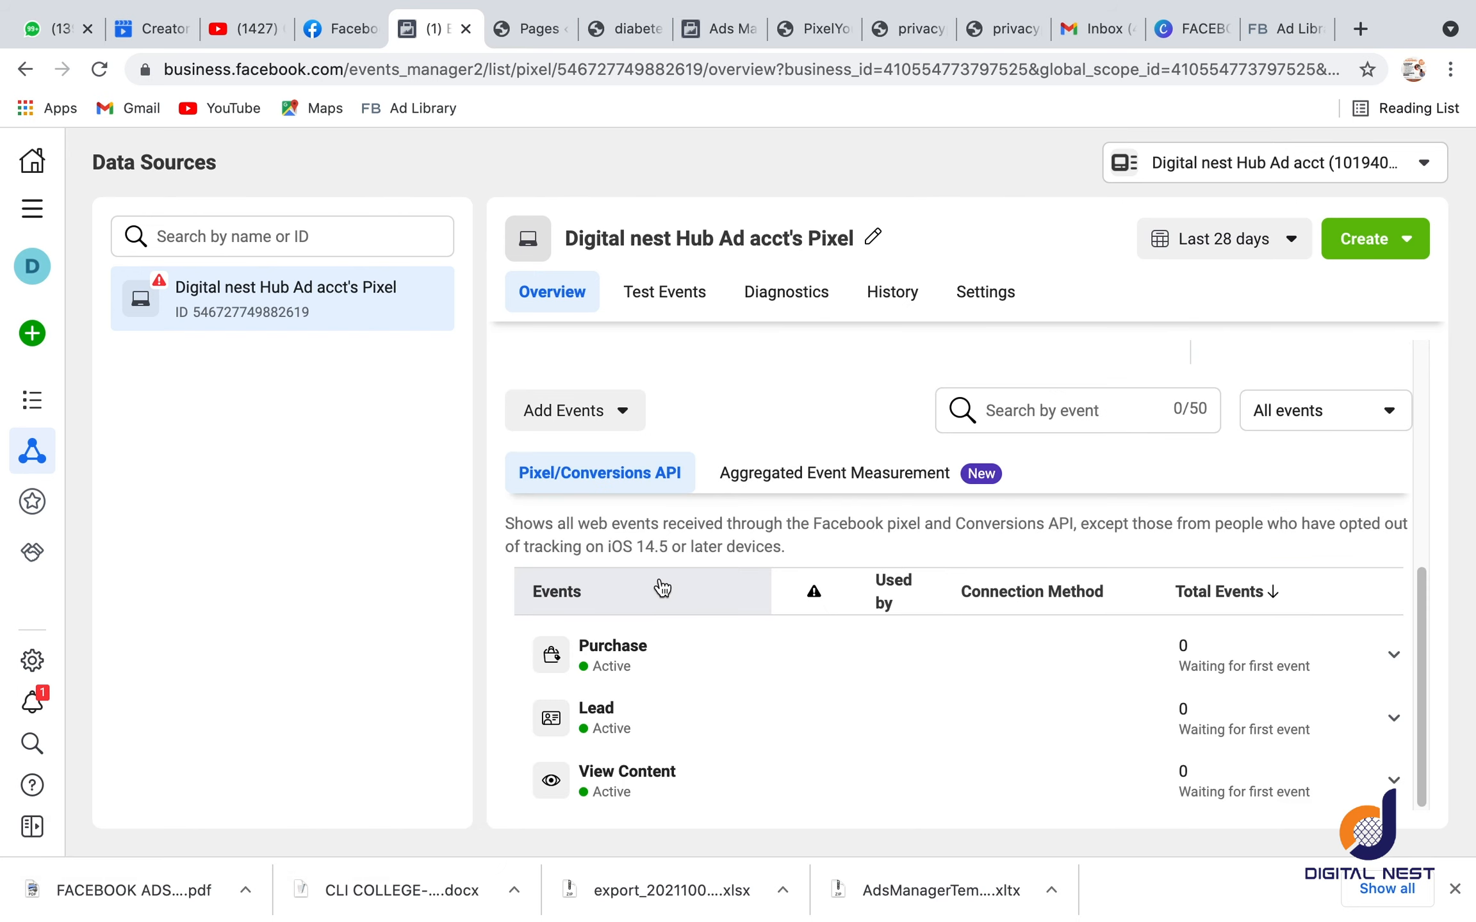
pyautogui.click(789, 473)
pyautogui.click(569, 480)
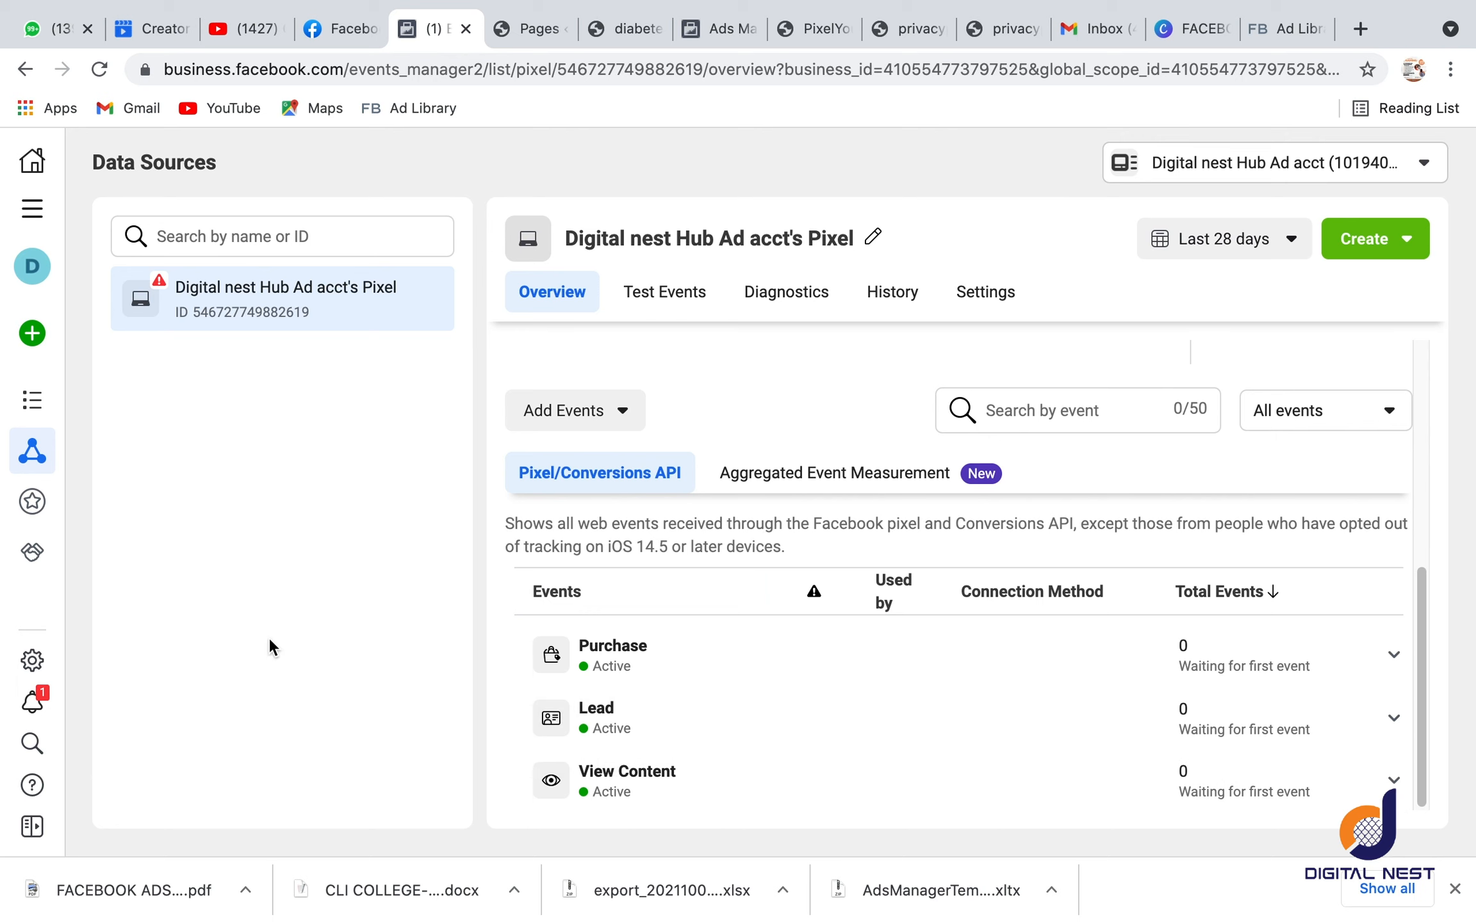
pyautogui.press('super+shift+5')
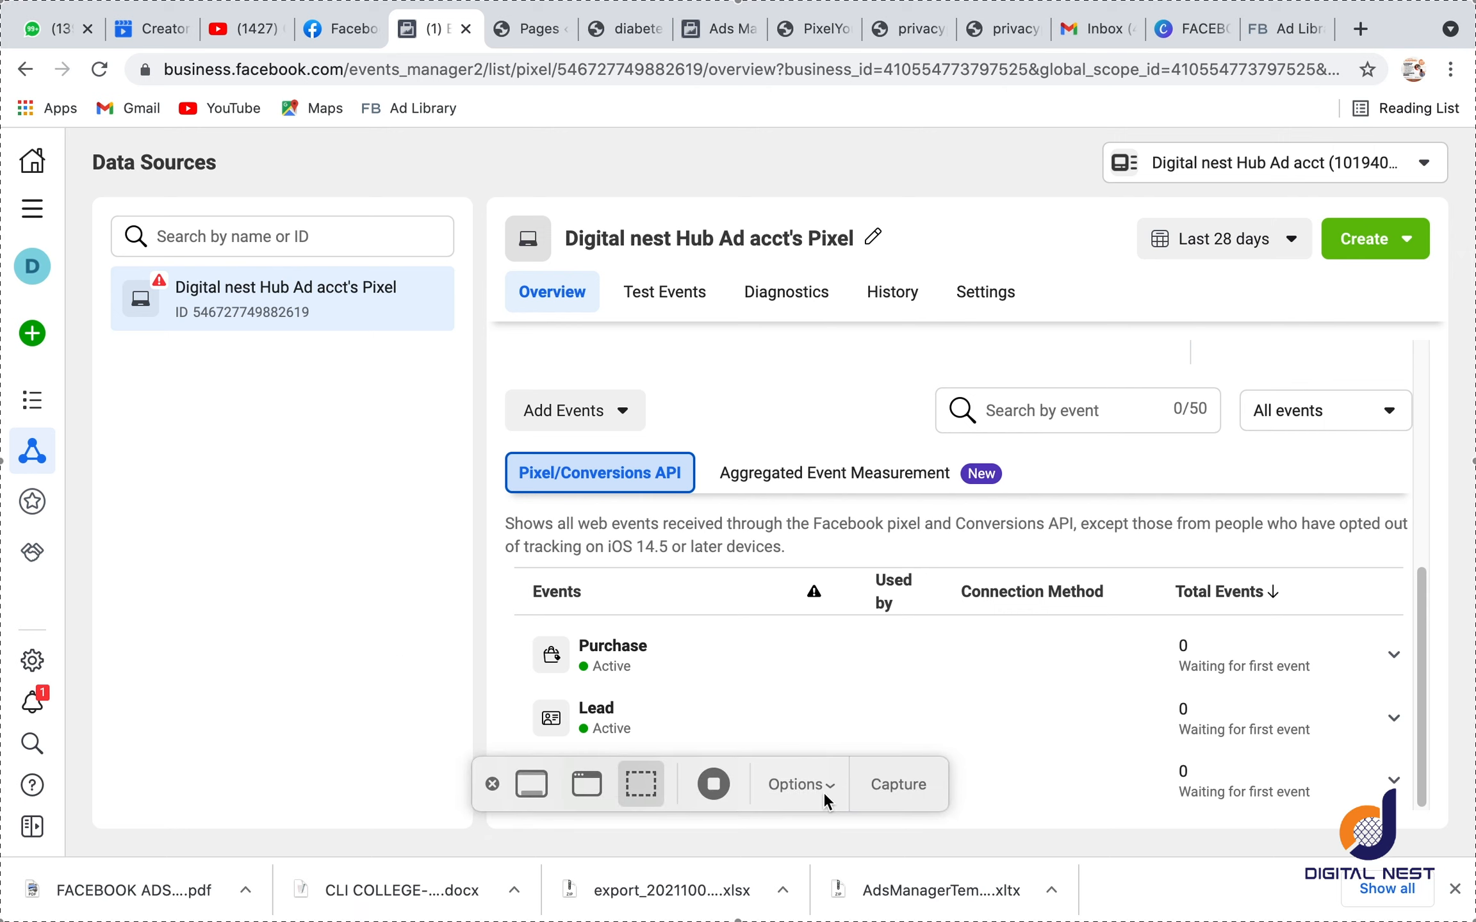